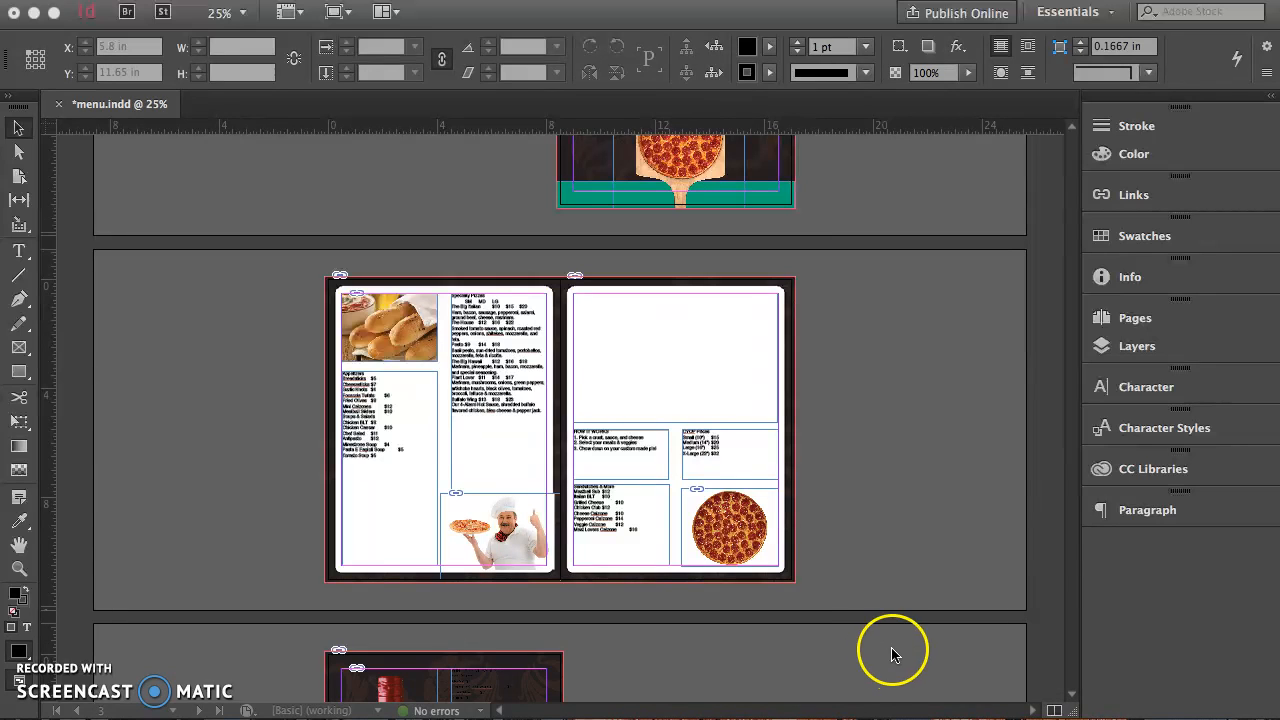
Detach the Paragraph panel from the dock and close it.
{"action": "left_click", "coordinate": [1150, 512]}
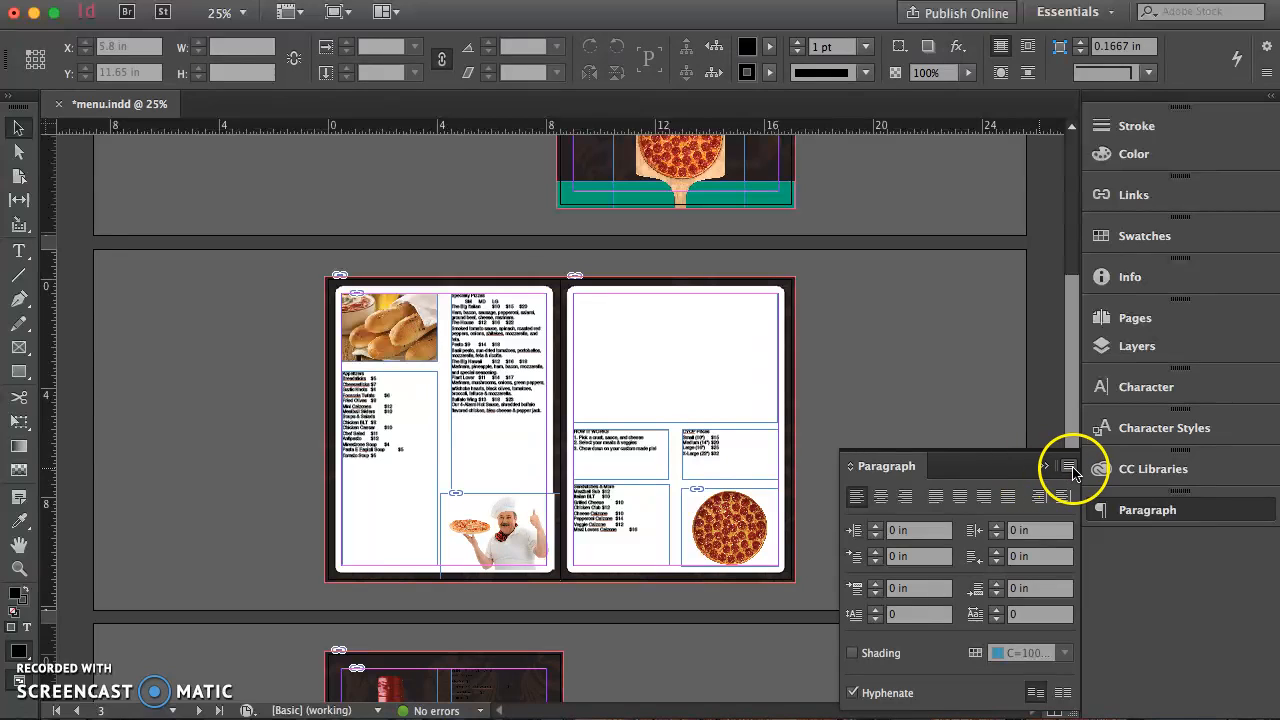
{"action": "left_click_drag", "start_coordinate": [1130, 518], "coordinate": [882, 388]}
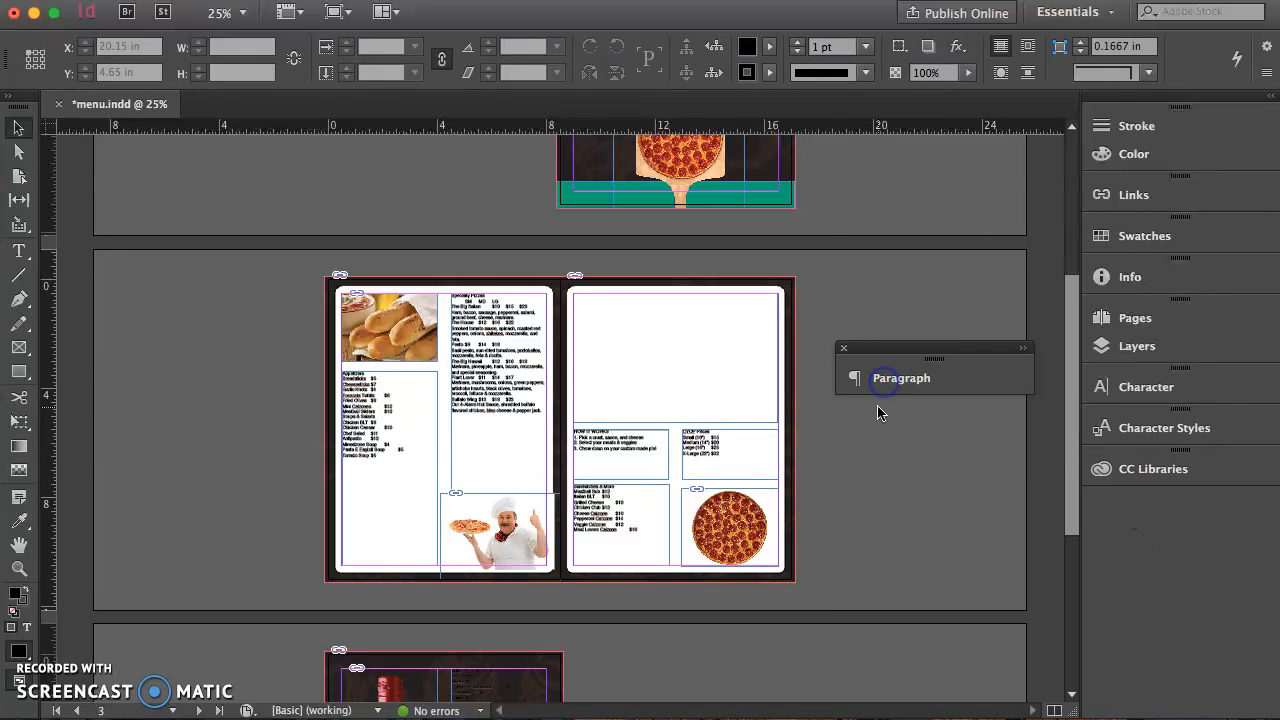
{"action": "left_click", "coordinate": [844, 352]}
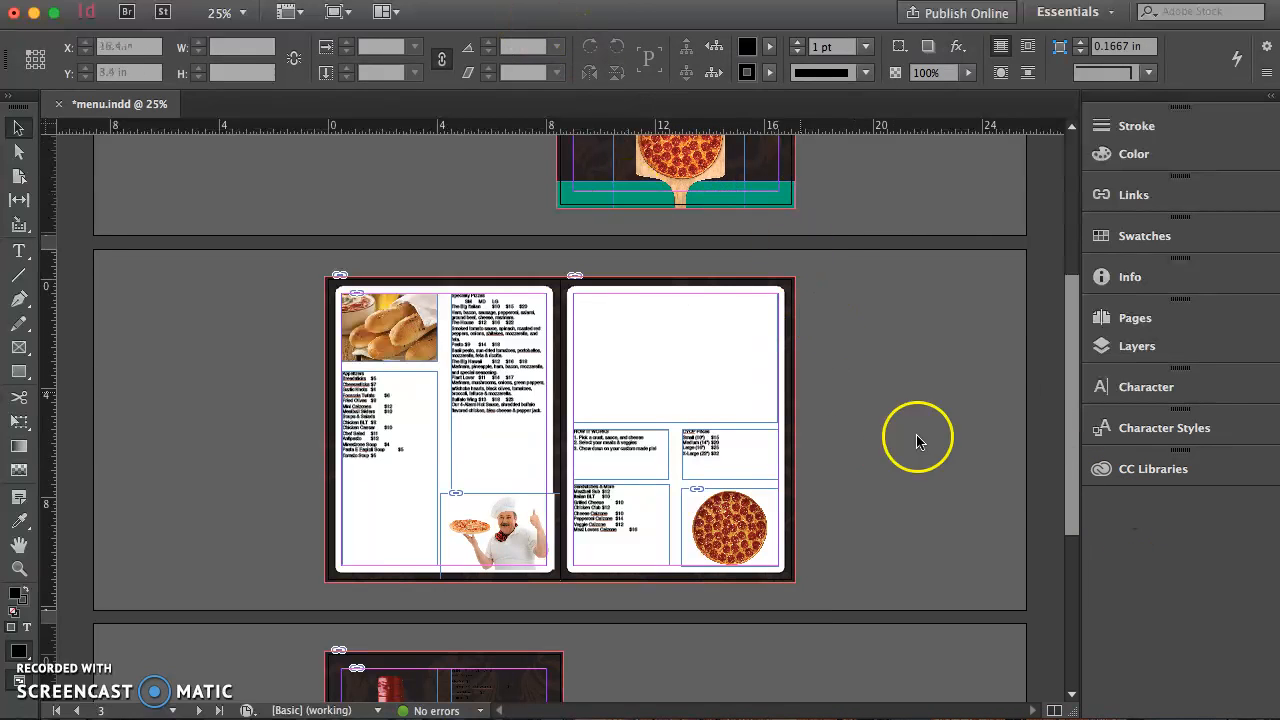
Show the Paragraph Styles panel, dock it below CC Libraries and expand it.
{"action": "left_click", "coordinate": [530, 0]}
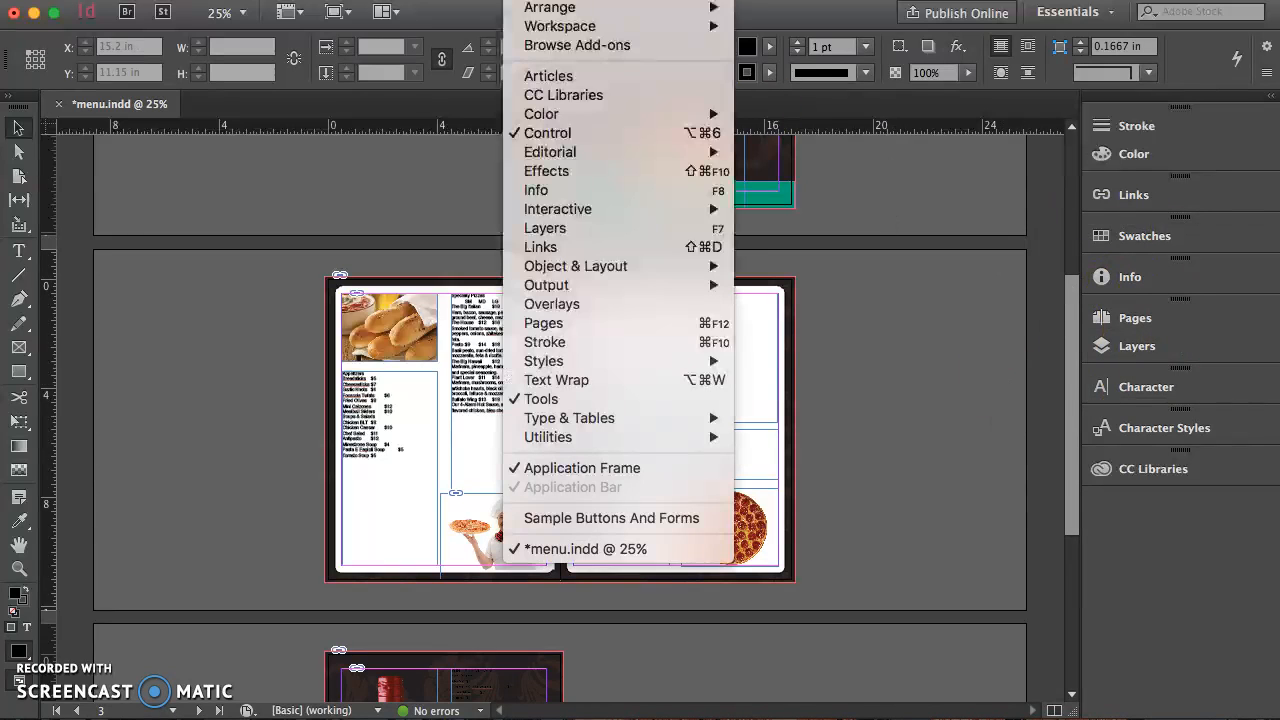
{"action": "mouse_move", "coordinate": [586, 362]}
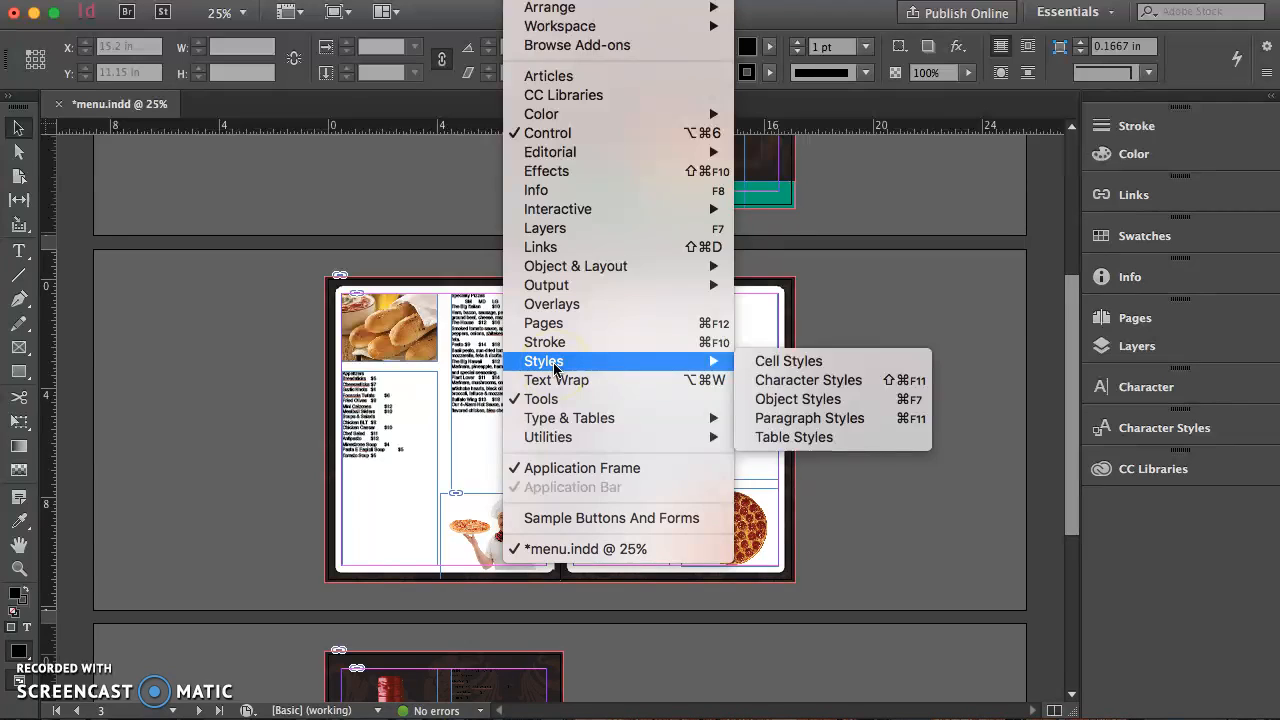
{"action": "left_click", "coordinate": [803, 426]}
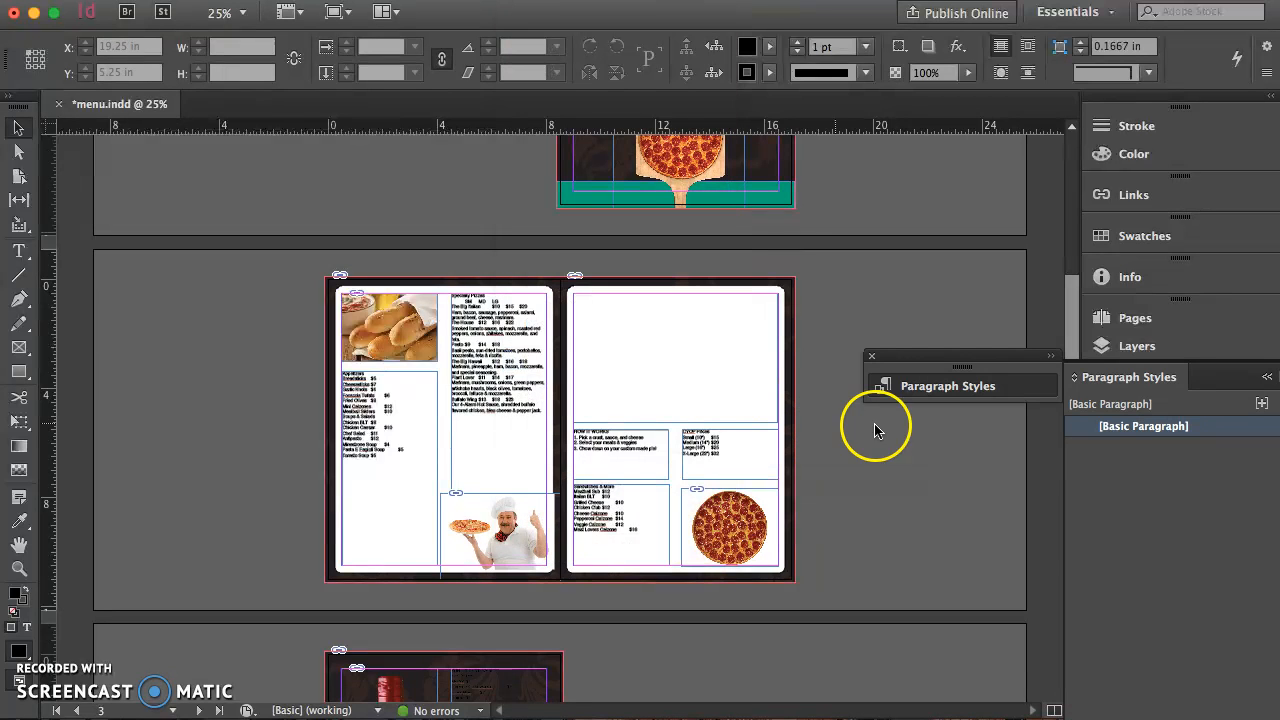
{"action": "left_click_drag", "start_coordinate": [992, 366], "coordinate": [1209, 506]}
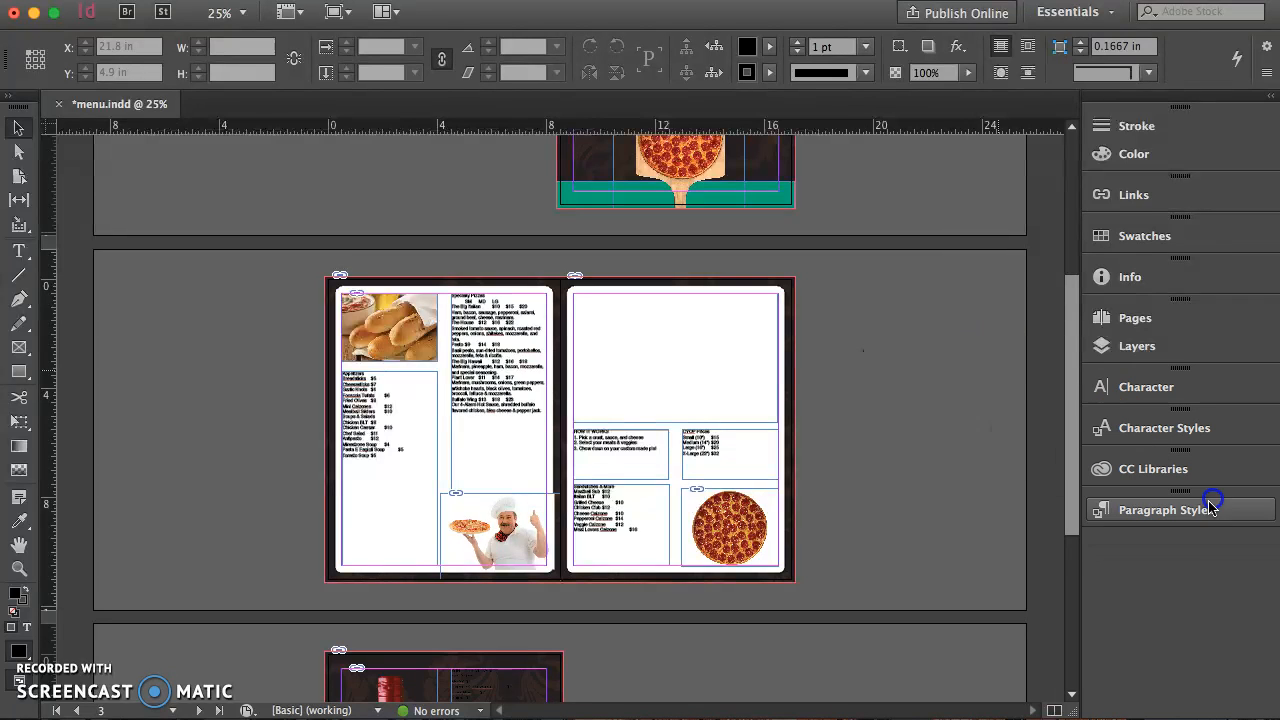
{"action": "left_click", "coordinate": [1142, 510]}
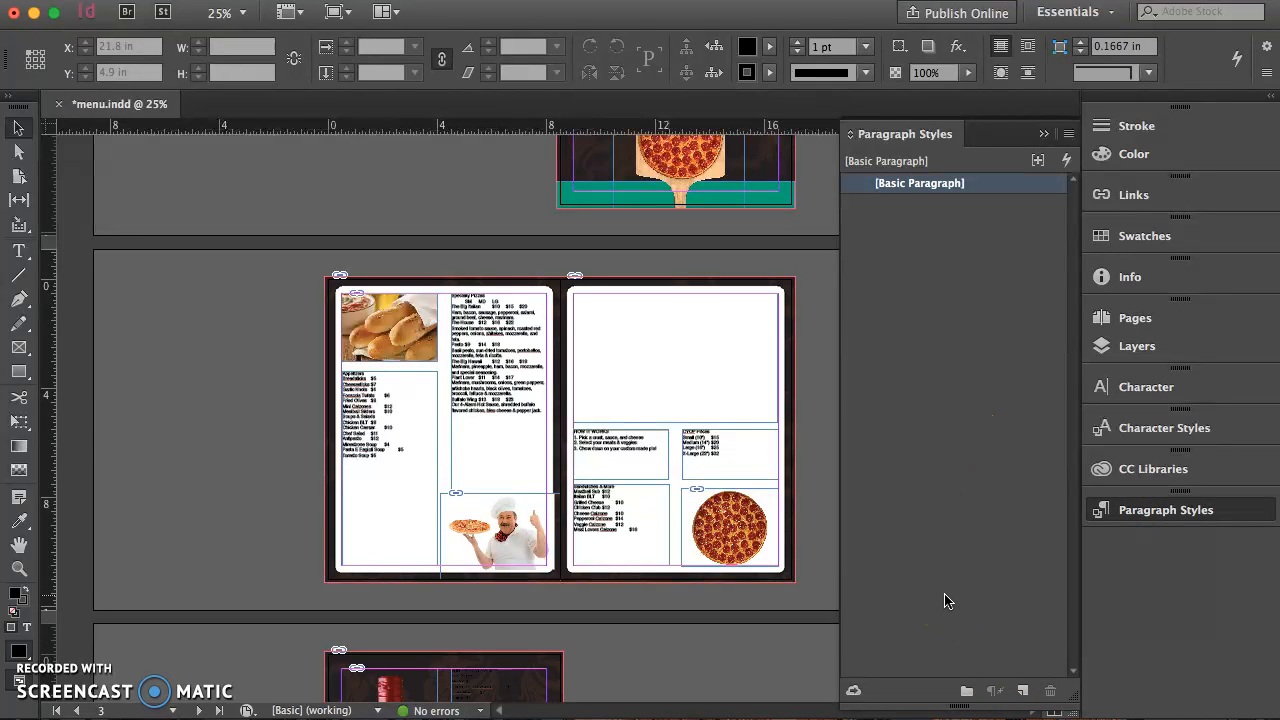
Create a new paragraph style from the "Appetizers" heading below the breadsticks photo and apply it to that heading.
{"action": "key", "text": "super+space"}
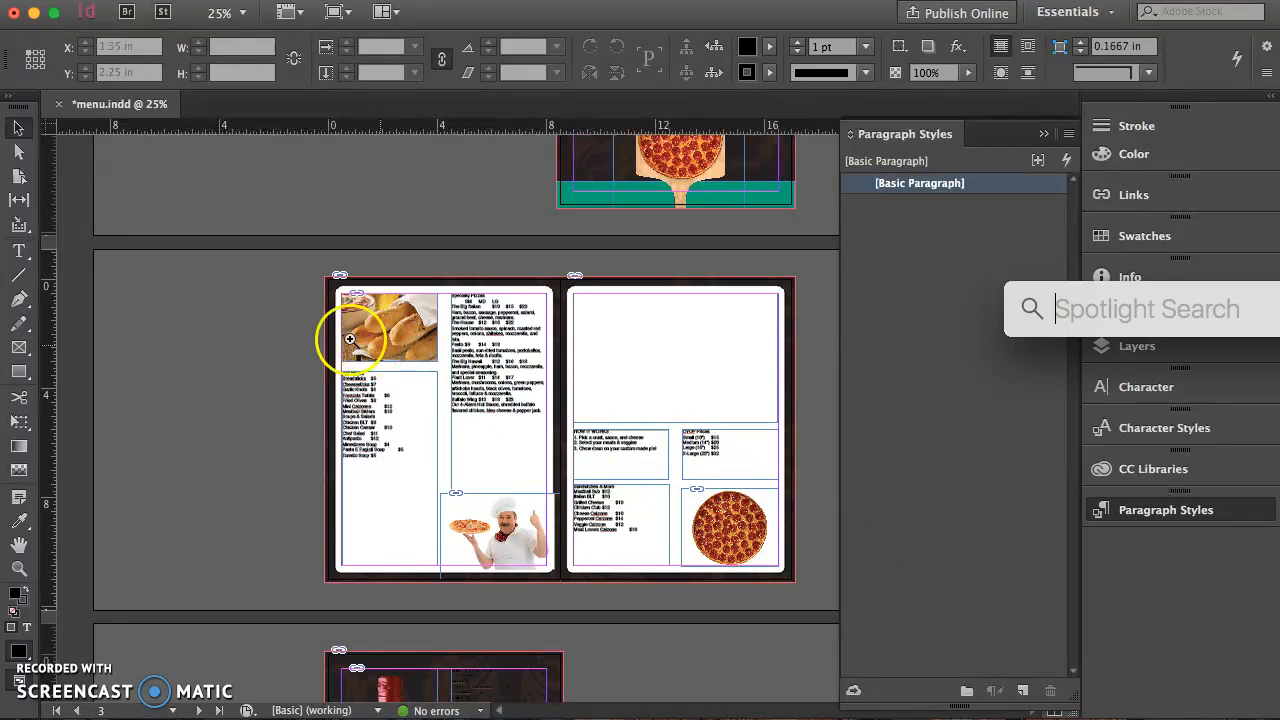
{"action": "left_click_drag", "start_coordinate": [294, 320], "coordinate": [586, 513]}
{"action": "left_click_drag", "start_coordinate": [364, 352], "coordinate": [444, 440]}
{"action": "left_click", "coordinate": [448, 426], "text": "super"}
{"action": "left_click", "coordinate": [500, 420], "text": "super"}
{"action": "left_click_drag", "start_coordinate": [611, 408], "coordinate": [324, 413]}
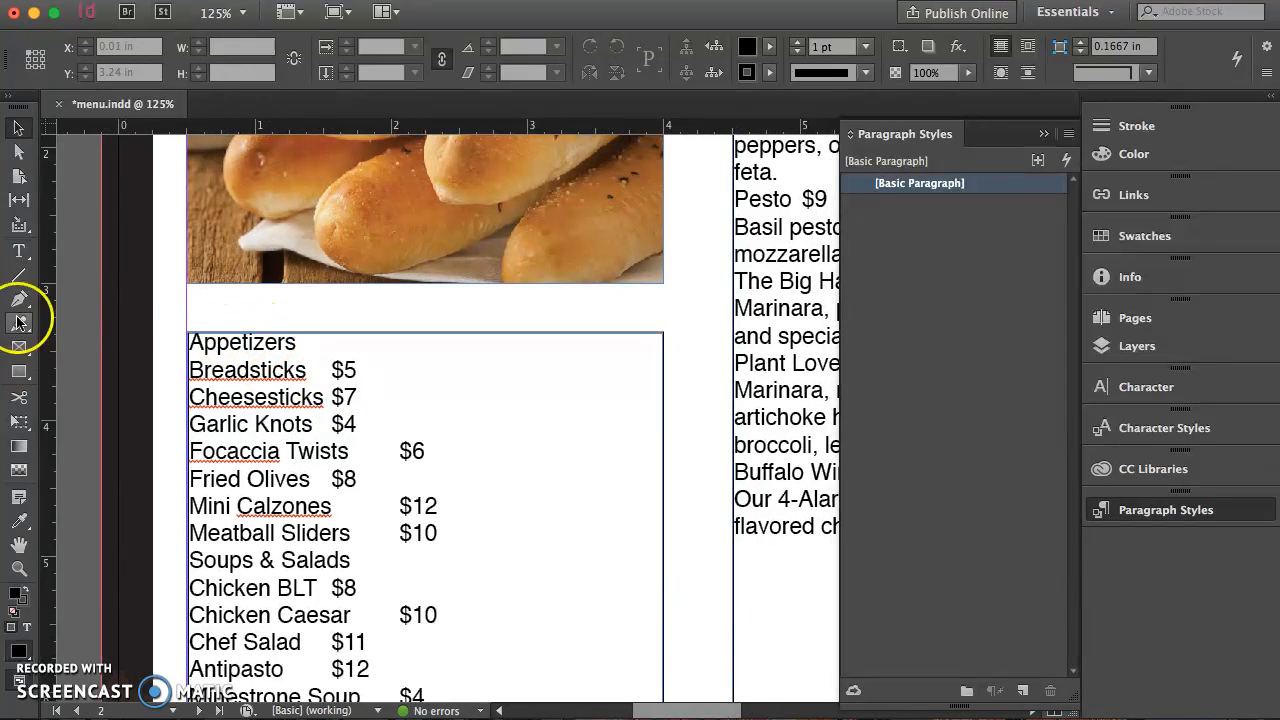
{"action": "left_click", "coordinate": [18, 251]}
{"action": "left_click_drag", "start_coordinate": [321, 344], "coordinate": [172, 288]}
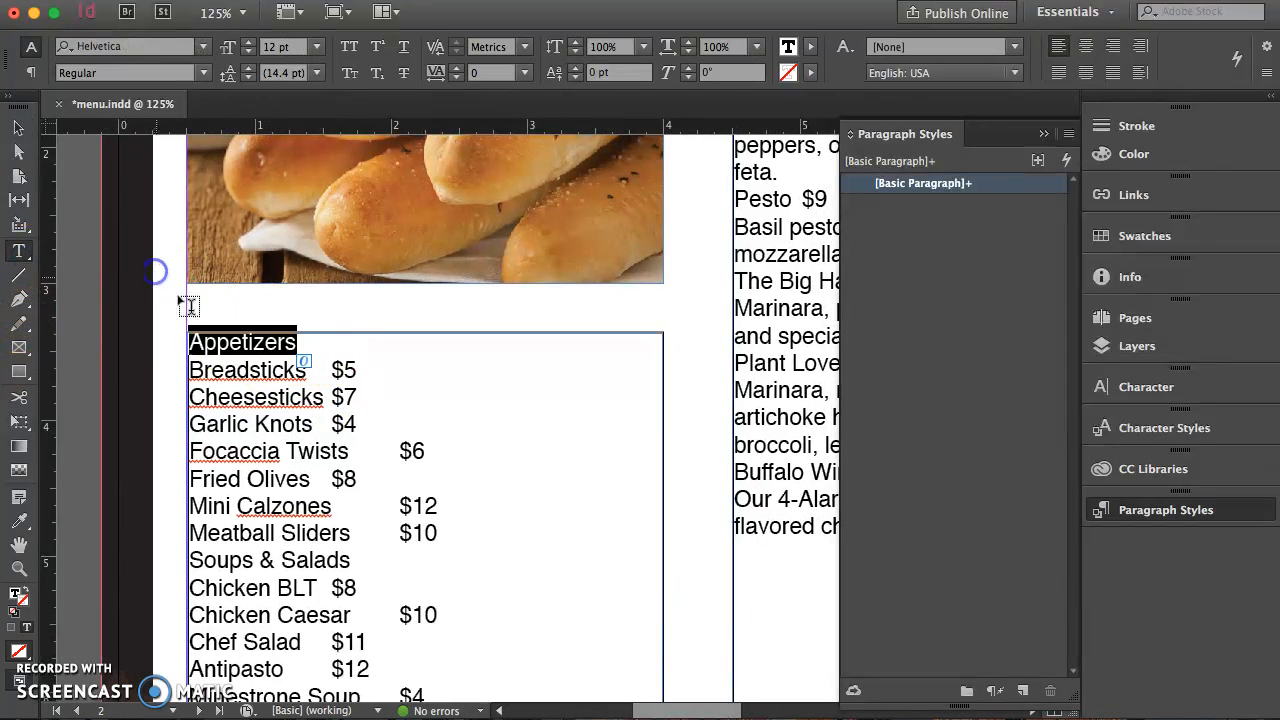
{"action": "left_click", "coordinate": [1021, 692]}
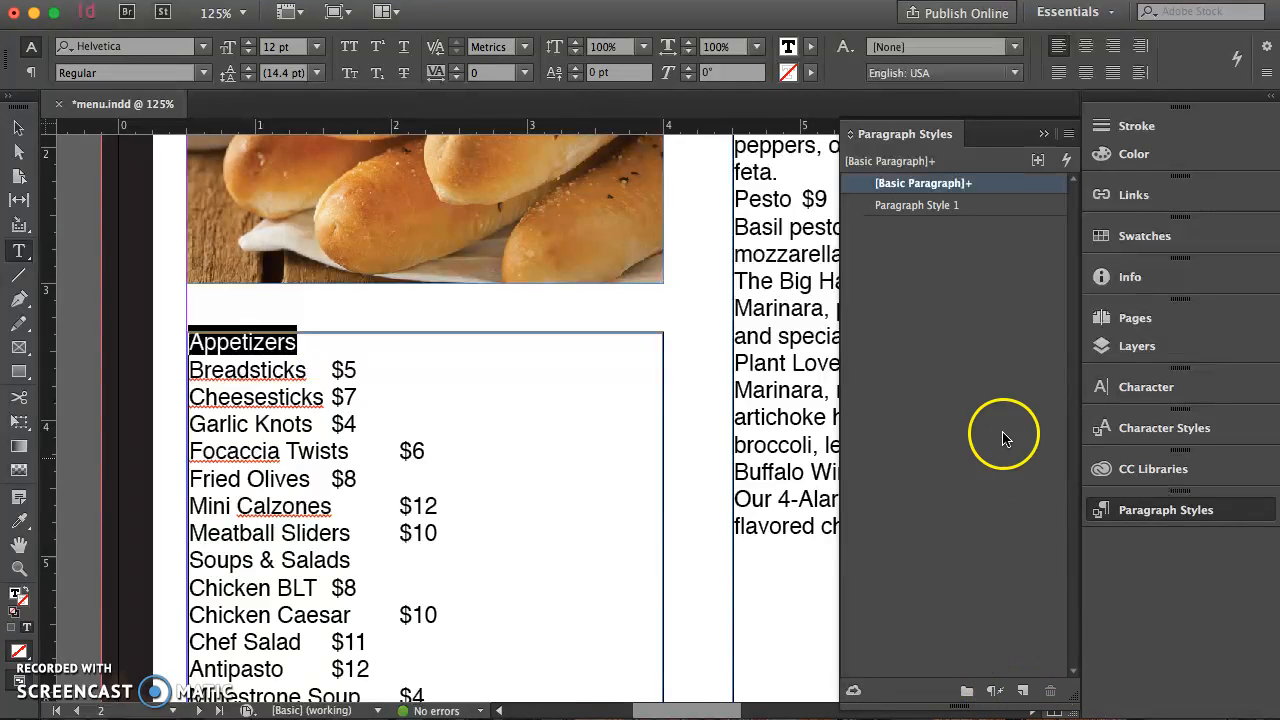
{"action": "left_click", "coordinate": [930, 207]}
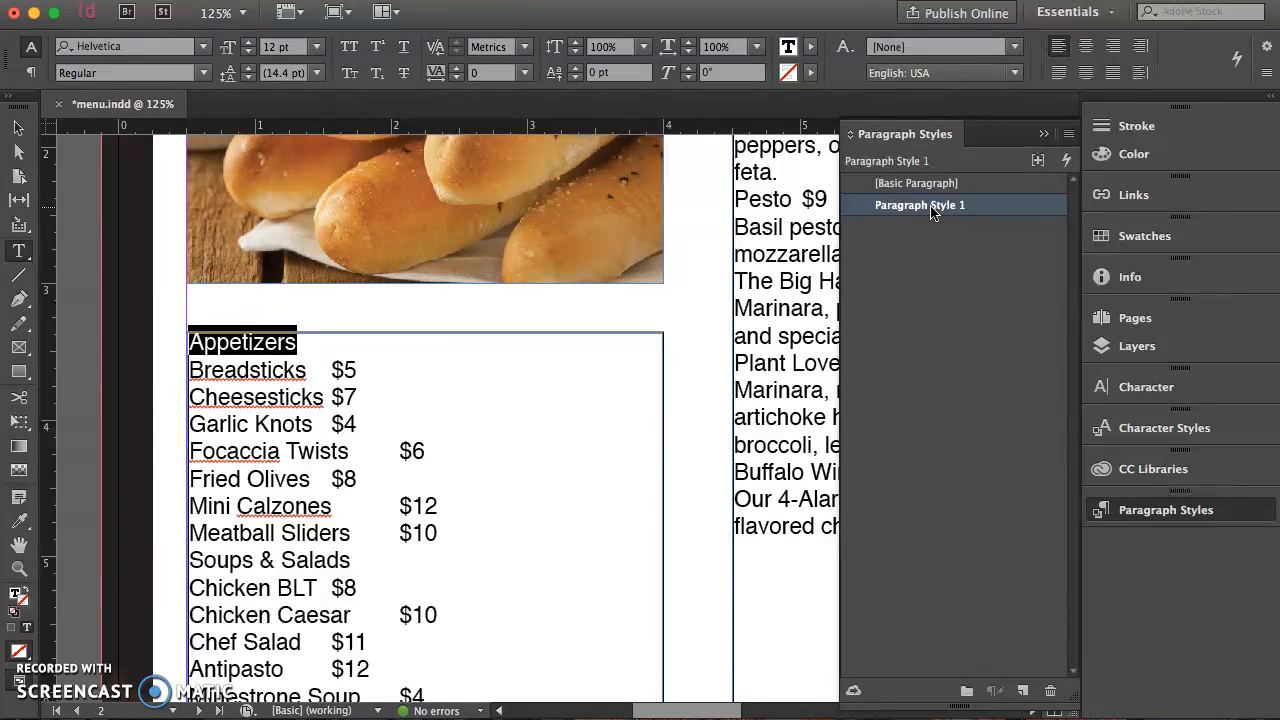
Rename the new paragraph style "Menu heading" and set its font family to Museo Sans.
{"action": "left_click_drag", "start_coordinate": [980, 700], "coordinate": [704, 250]}
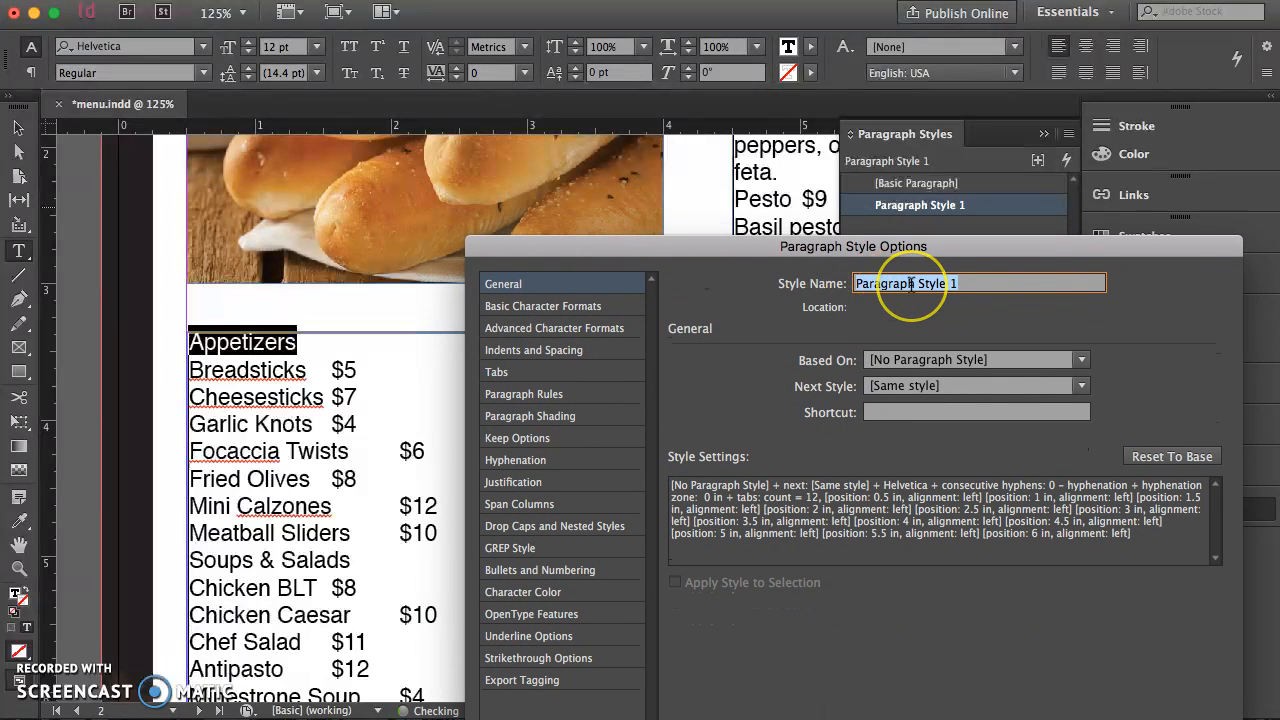
{"action": "type", "text": "Menu heading"}
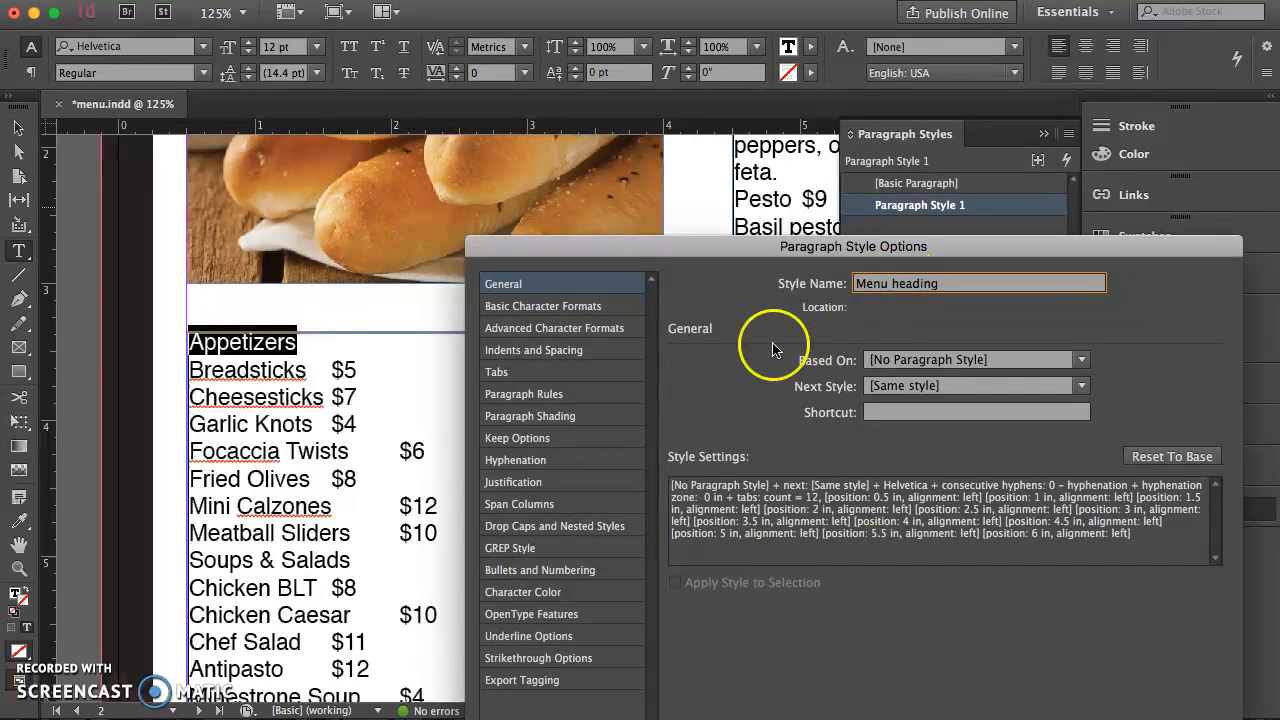
{"action": "left_click", "coordinate": [595, 306]}
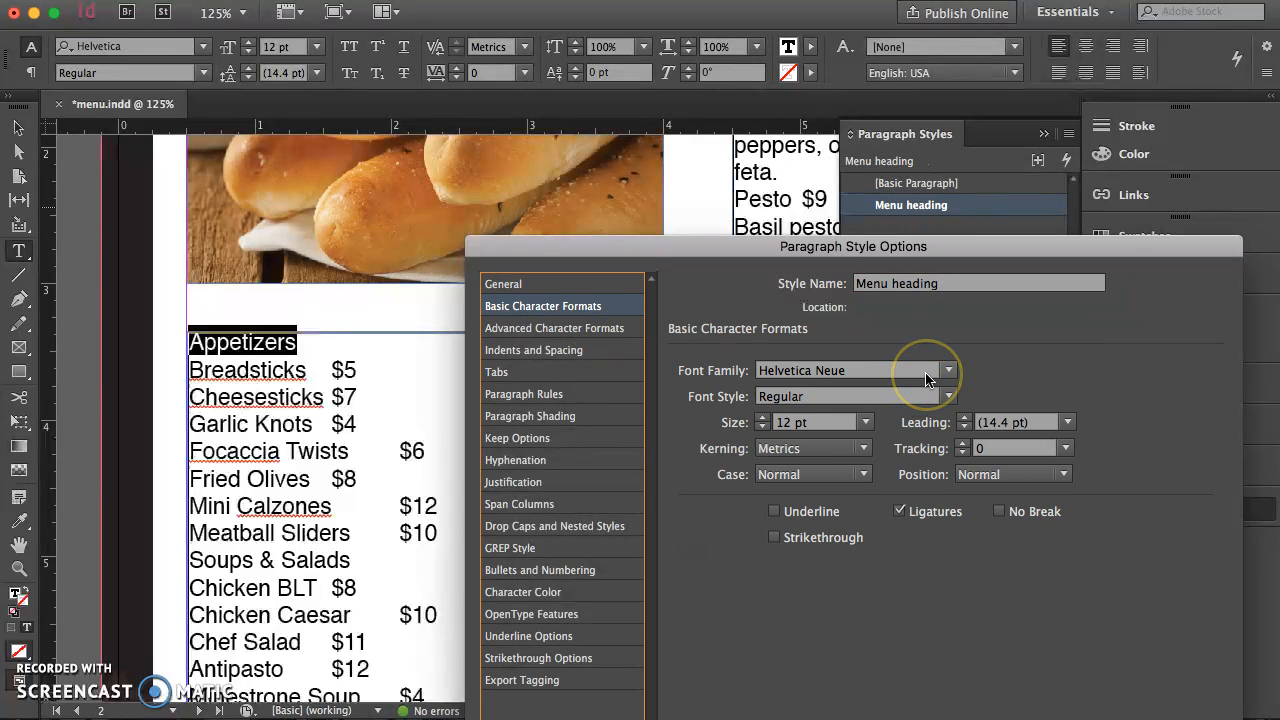
{"action": "left_click", "coordinate": [860, 371]}
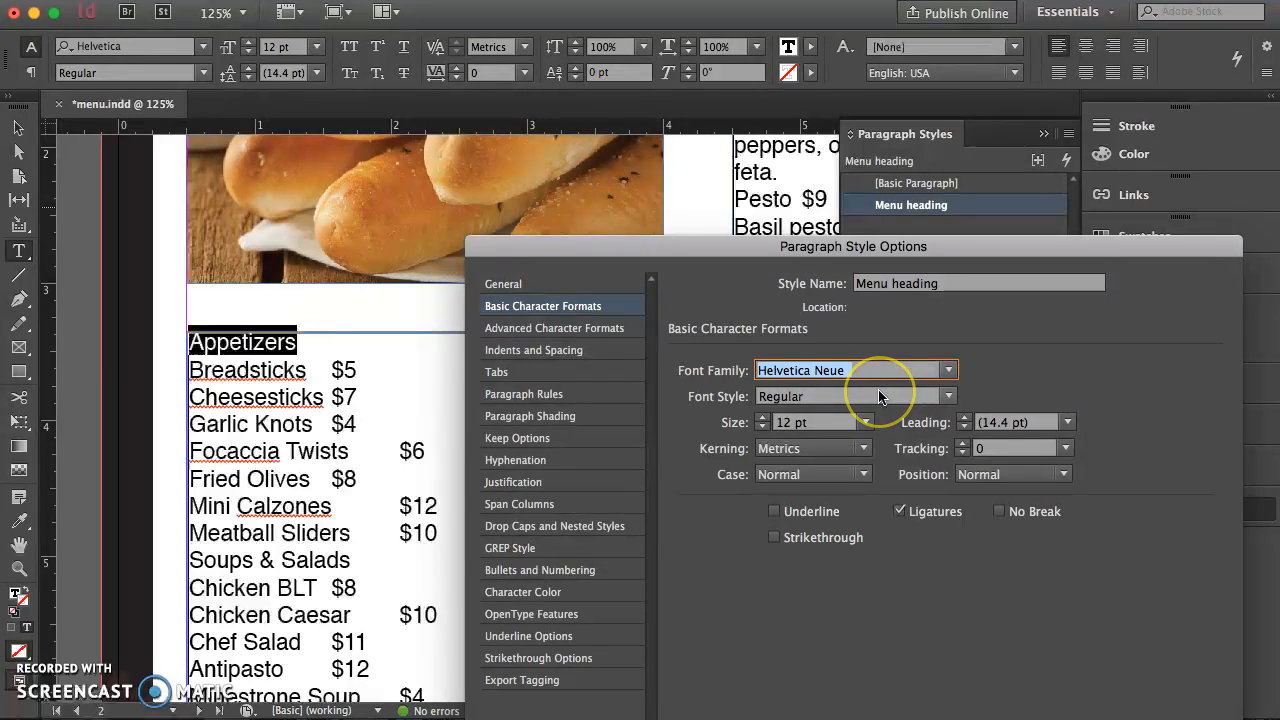
{"action": "type", "text": "Museo Sans"}
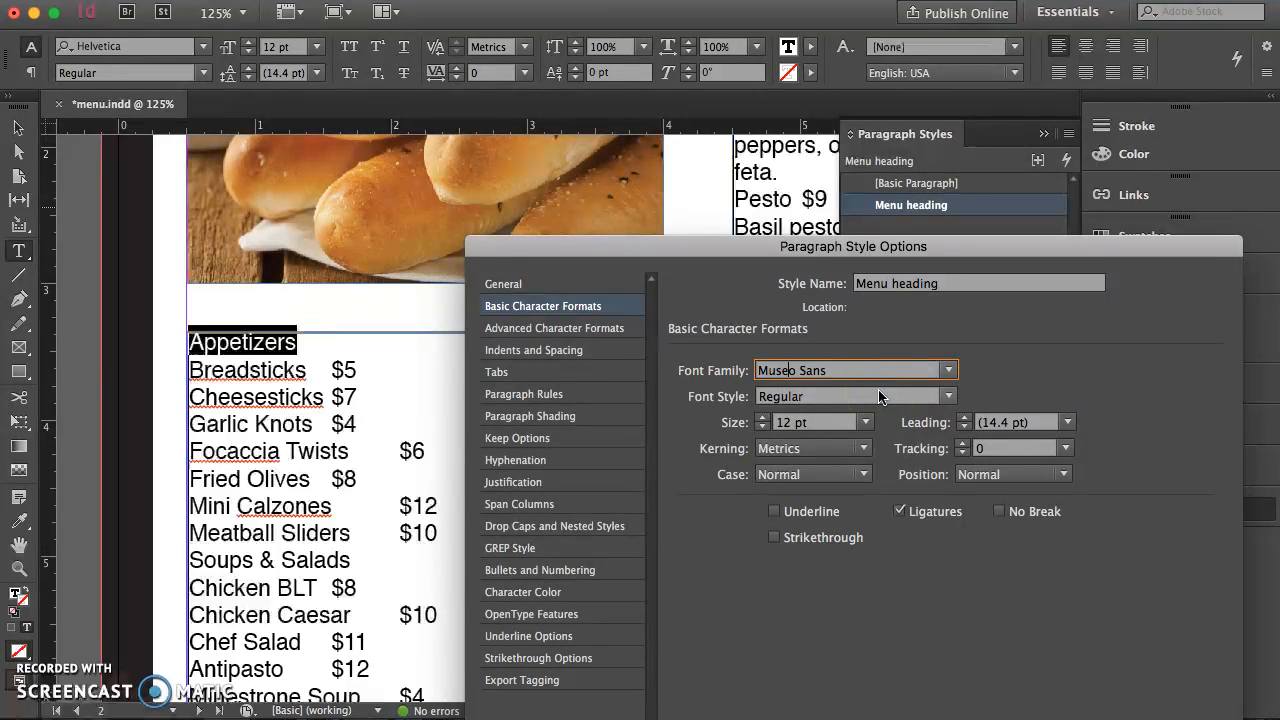
{"action": "key", "text": "Tab"}
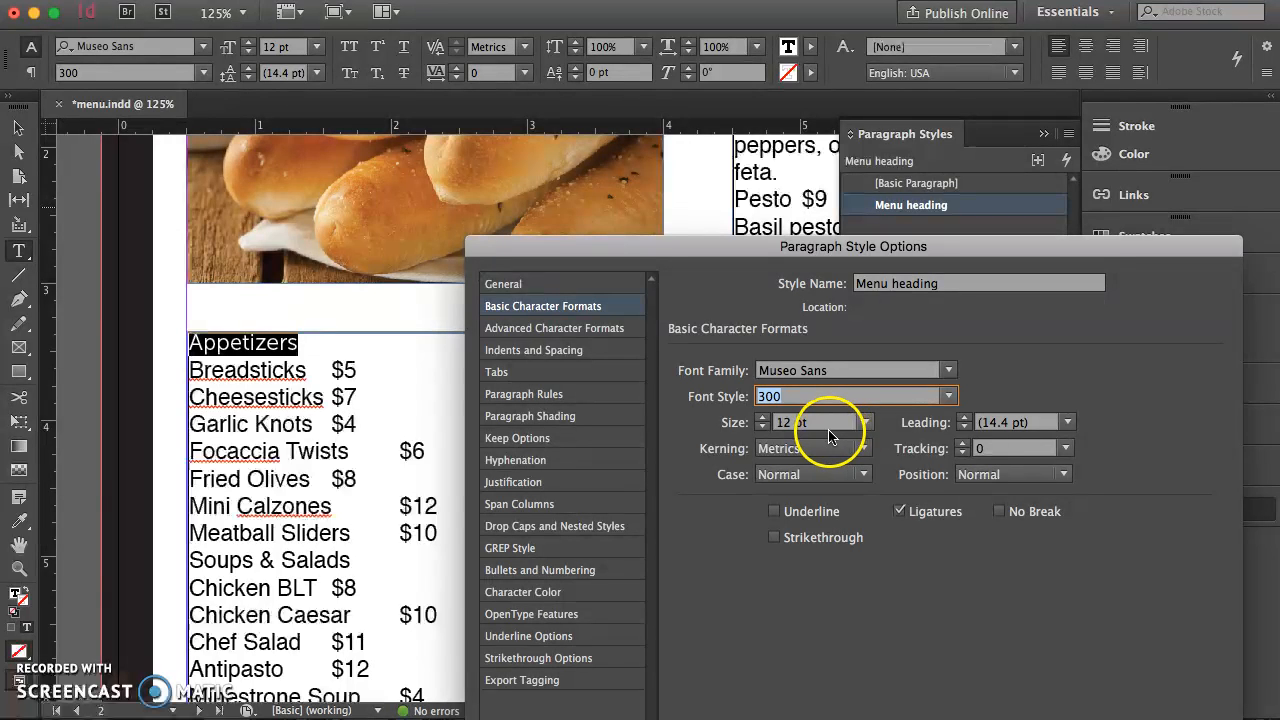
Set the Menu heading style's font size to 20 pt and its leading to 24 pt.
{"action": "left_click", "coordinate": [865, 423]}
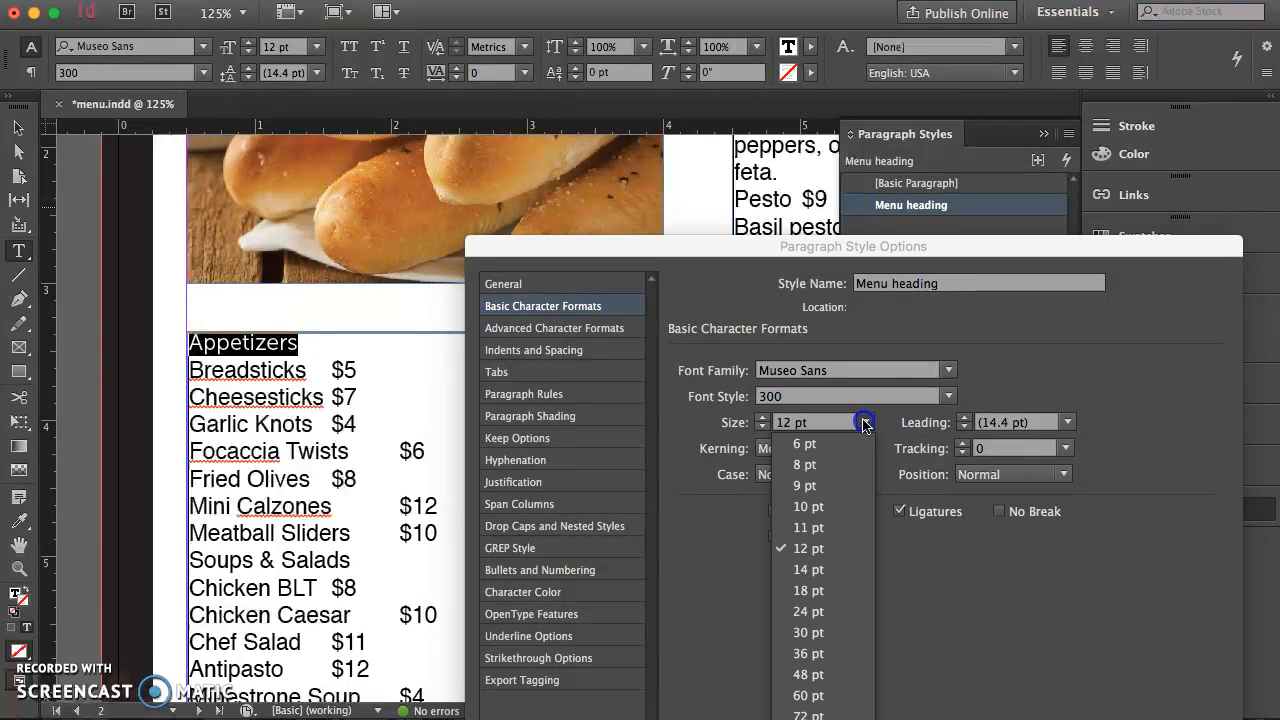
{"action": "left_click", "coordinate": [838, 592]}
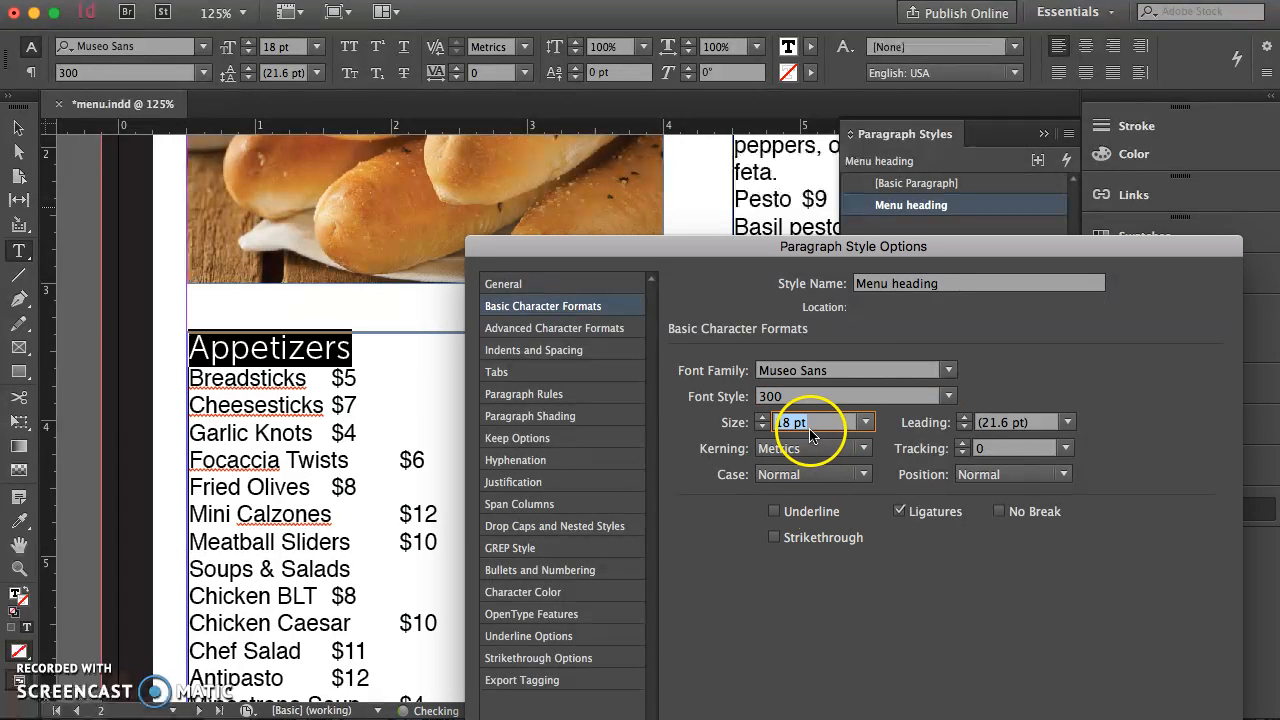
{"action": "left_click_drag", "start_coordinate": [790, 423], "coordinate": [774, 423]}
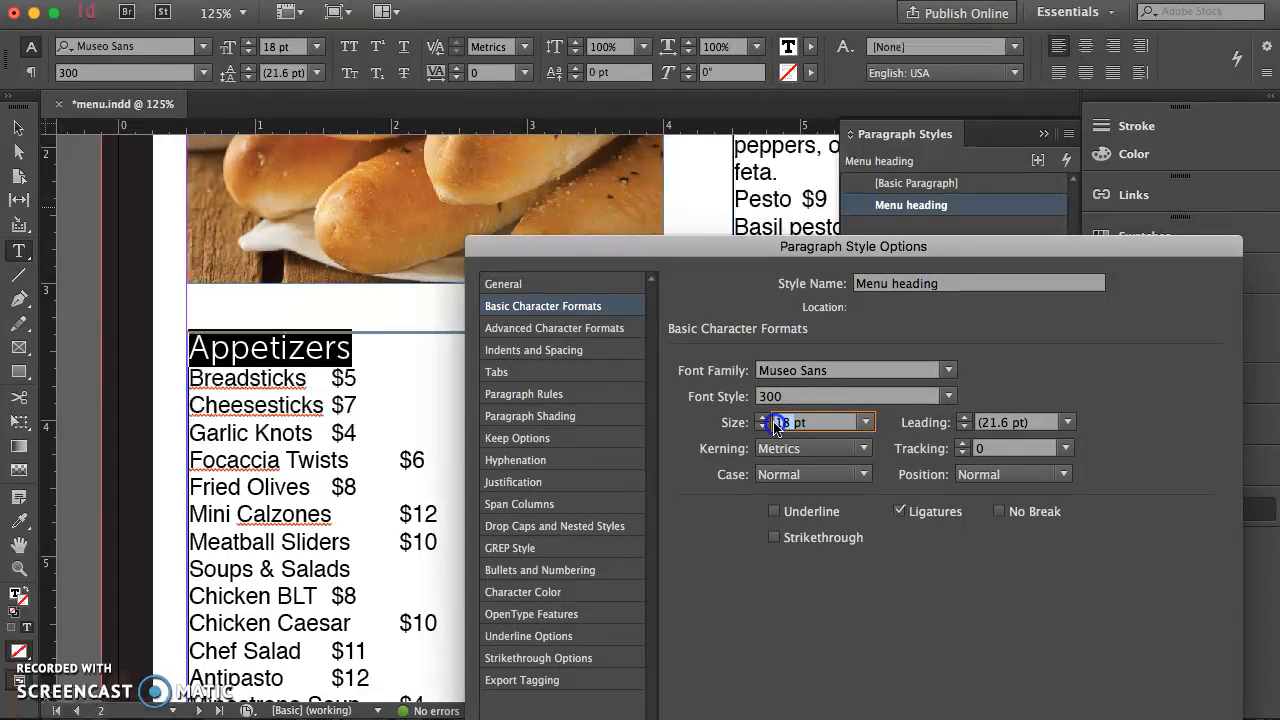
{"action": "type", "text": "20"}
{"action": "key", "text": "Tab"}
{"action": "left_click", "coordinate": [1067, 422]}
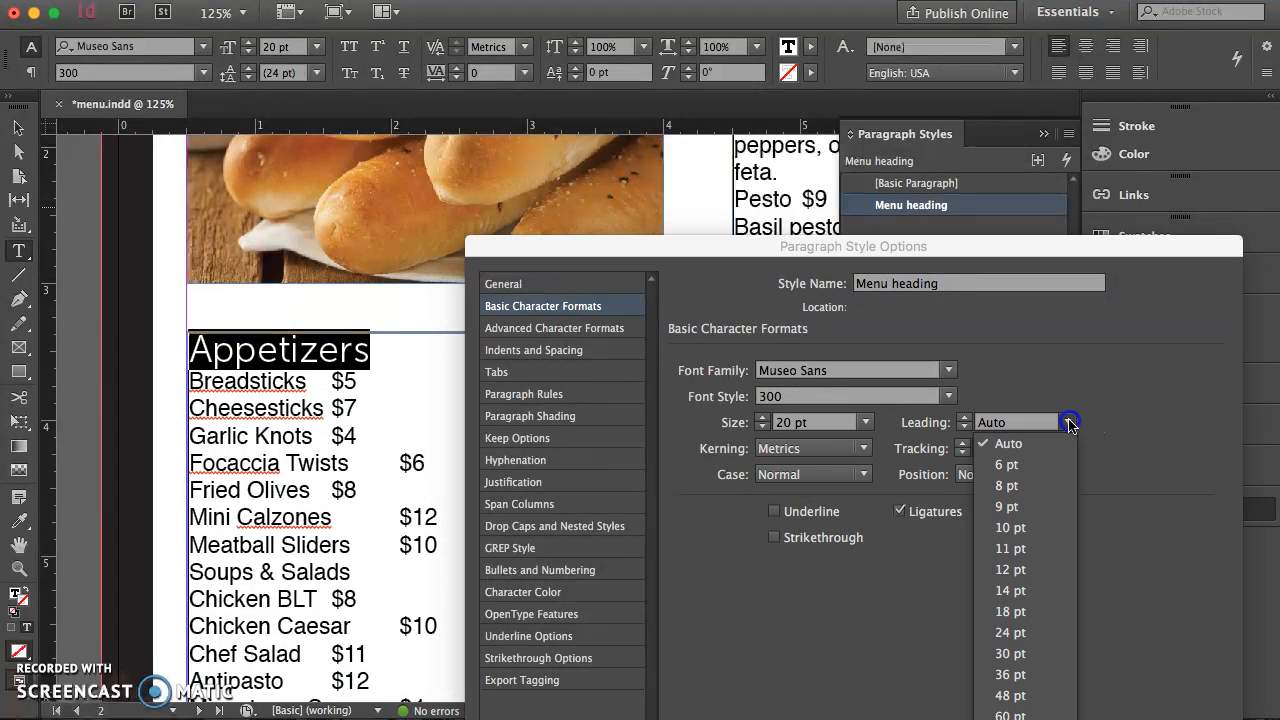
{"action": "left_click", "coordinate": [1028, 622]}
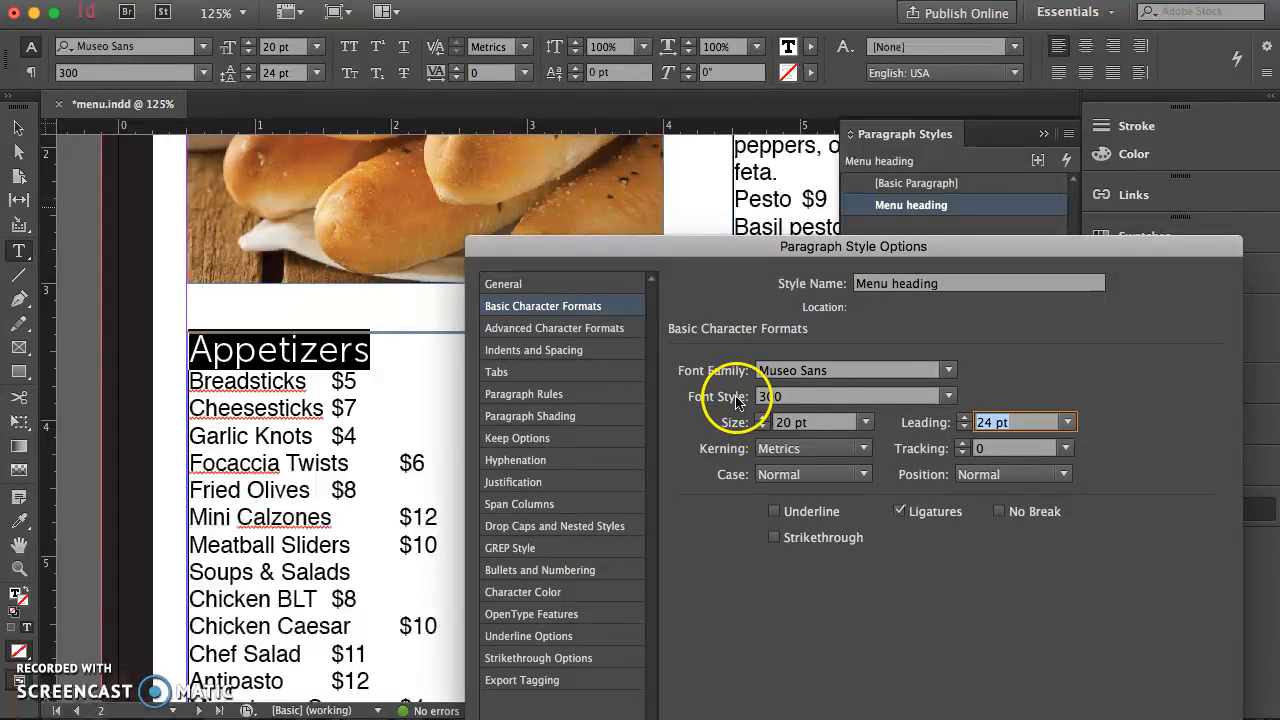
Give the Menu heading style 0.0625 in of space before and after, and center its alignment.
{"action": "left_click", "coordinate": [565, 353]}
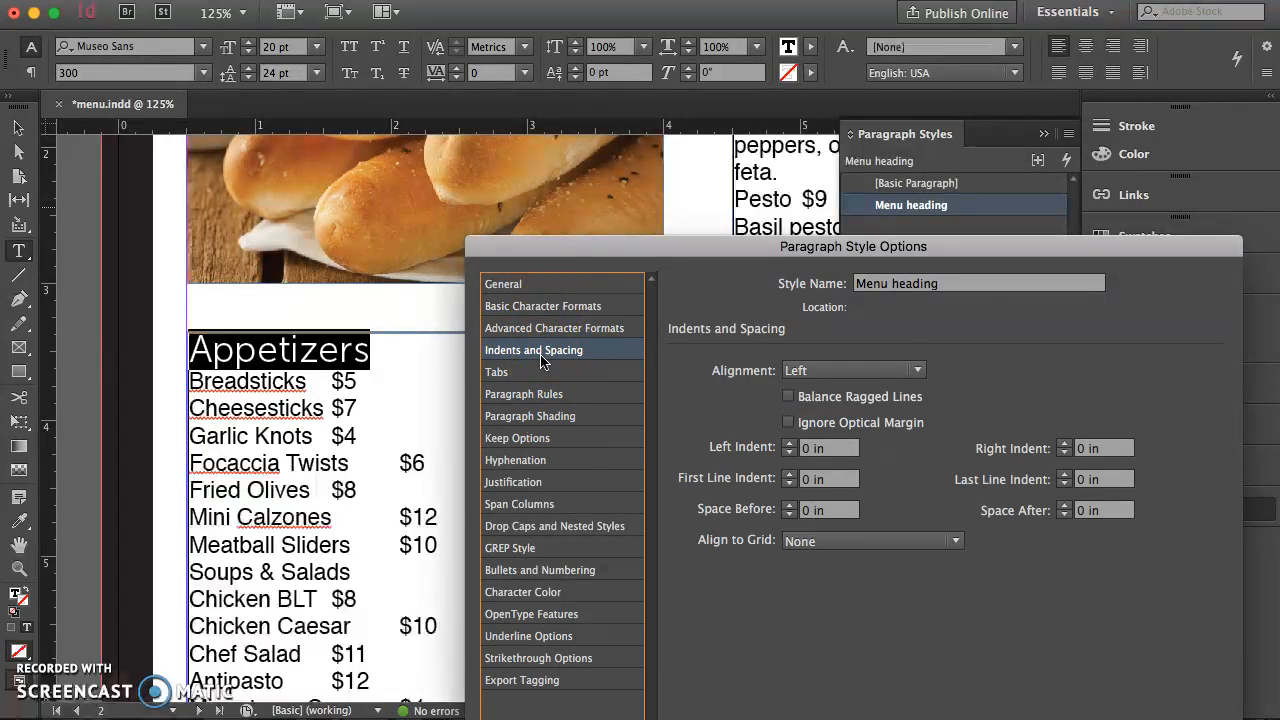
{"action": "left_click", "coordinate": [791, 511]}
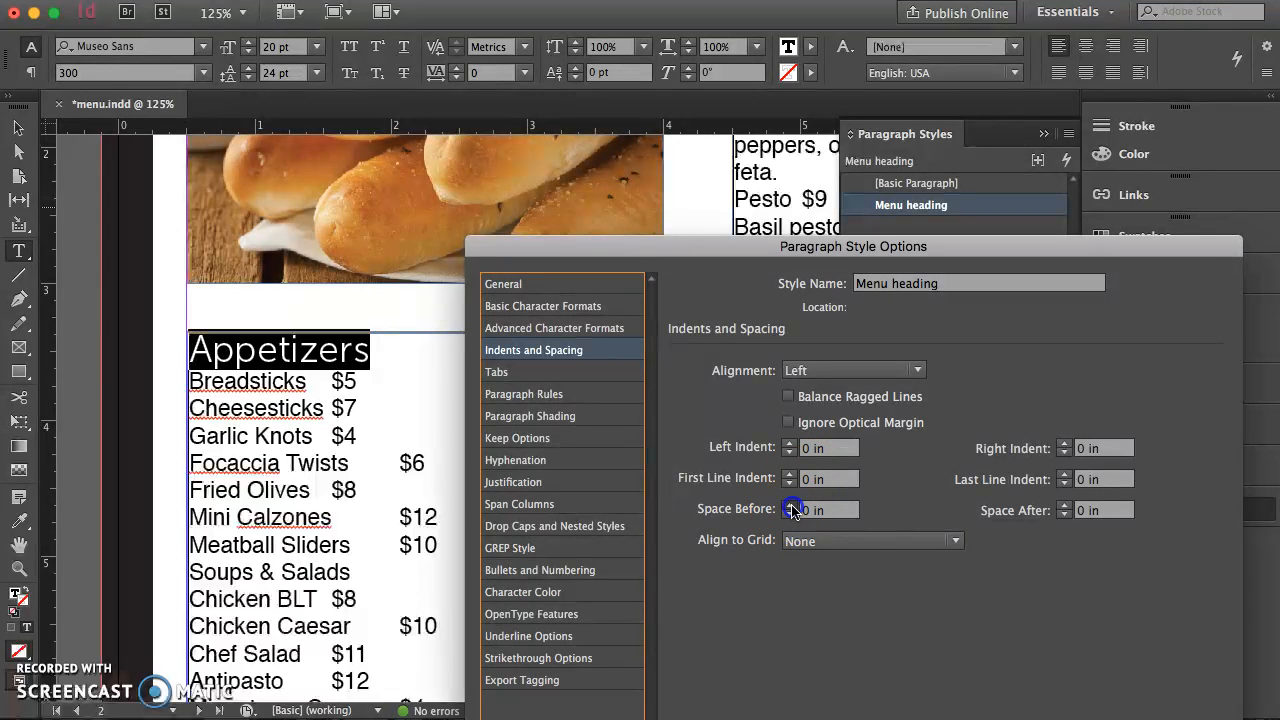
{"action": "left_click", "coordinate": [1065, 508]}
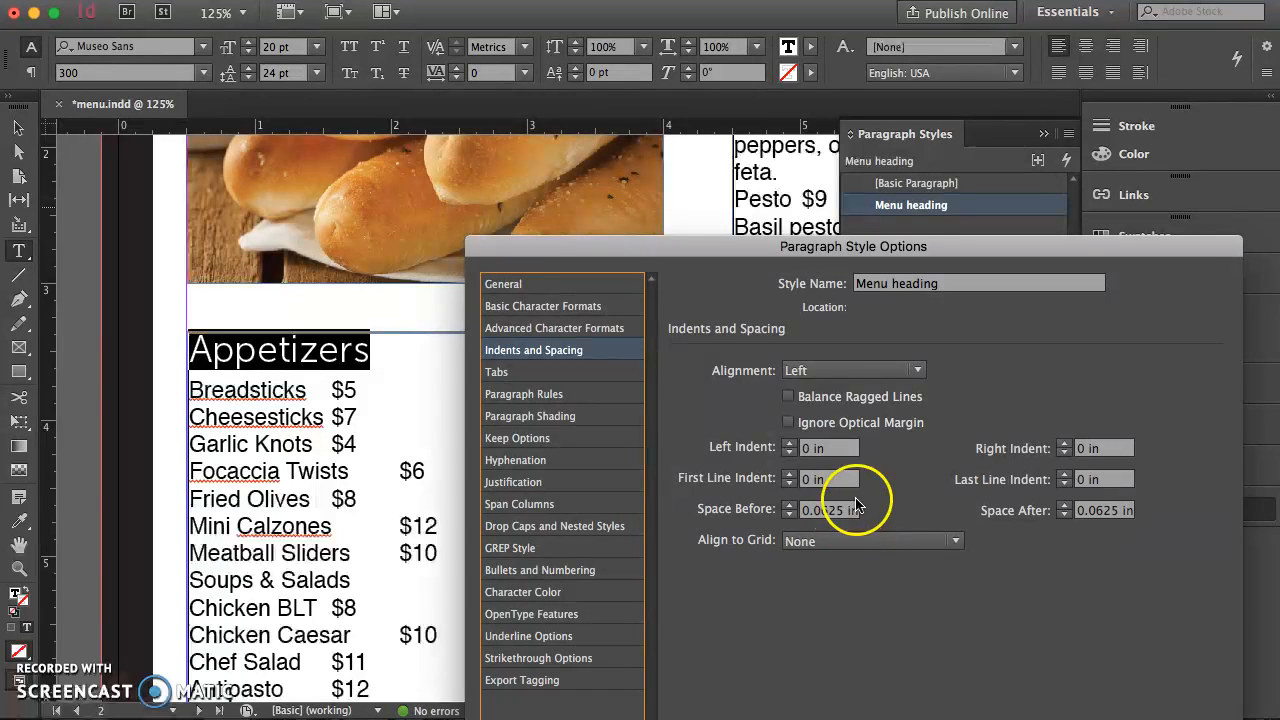
{"action": "left_click", "coordinate": [834, 373]}
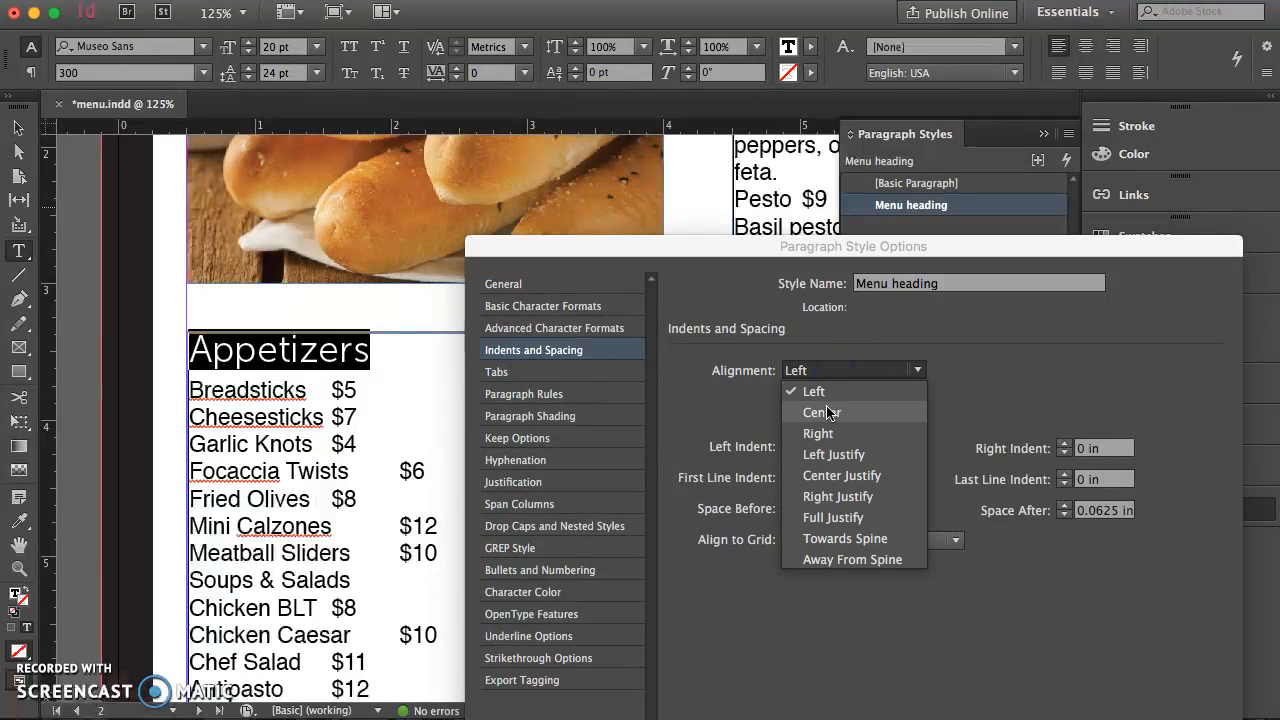
{"action": "left_click", "coordinate": [822, 413]}
{"action": "left_click_drag", "start_coordinate": [699, 247], "coordinate": [735, 226]}
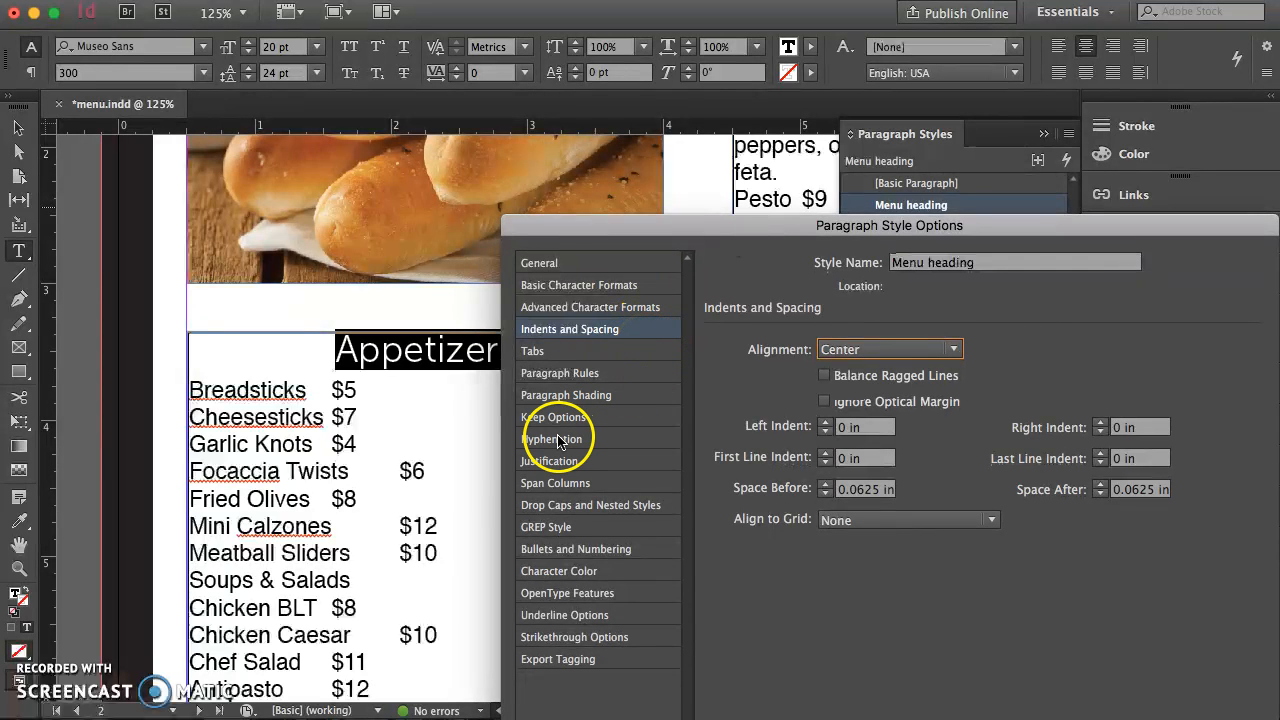
Set the Menu heading style's character color to the brown logo swatch C=30 M=50 Y=75 K=10 at 60% tint.
{"action": "left_click", "coordinate": [611, 576]}
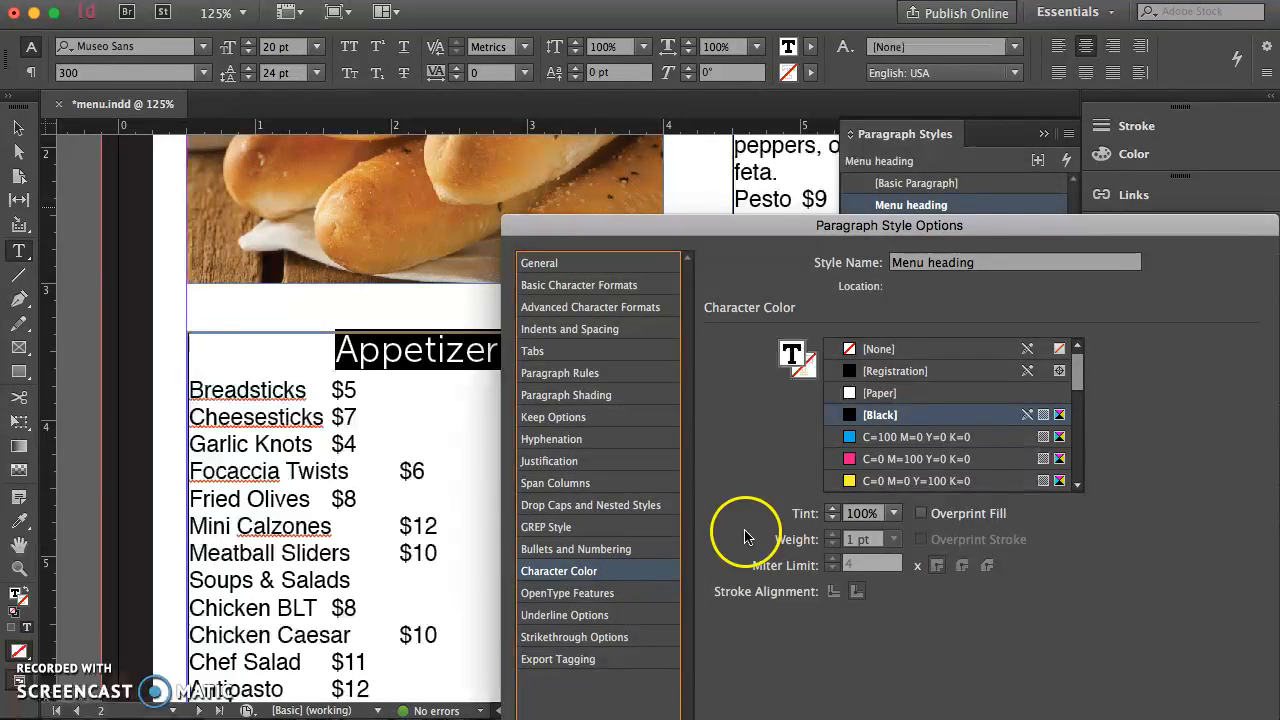
{"action": "scroll", "coordinate": [886, 443], "scroll_direction": "down", "scroll_amount": 5}
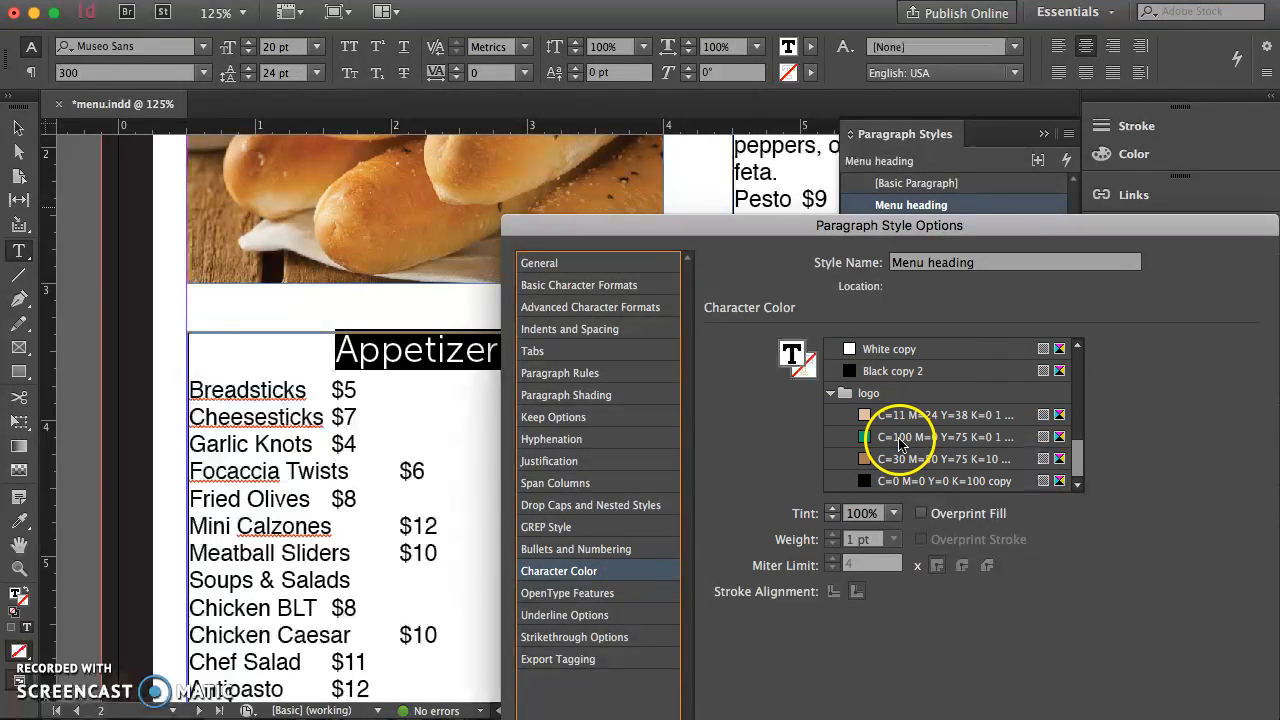
{"action": "left_click", "coordinate": [899, 440]}
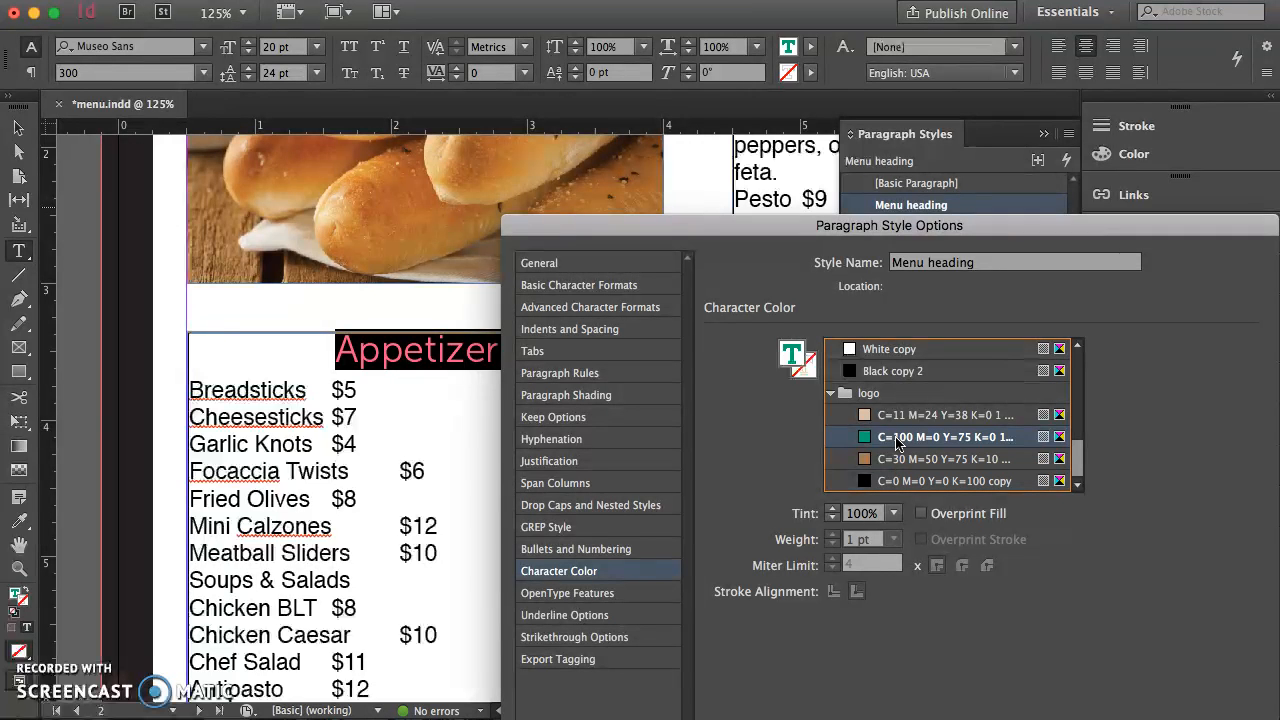
{"action": "left_click", "coordinate": [876, 430]}
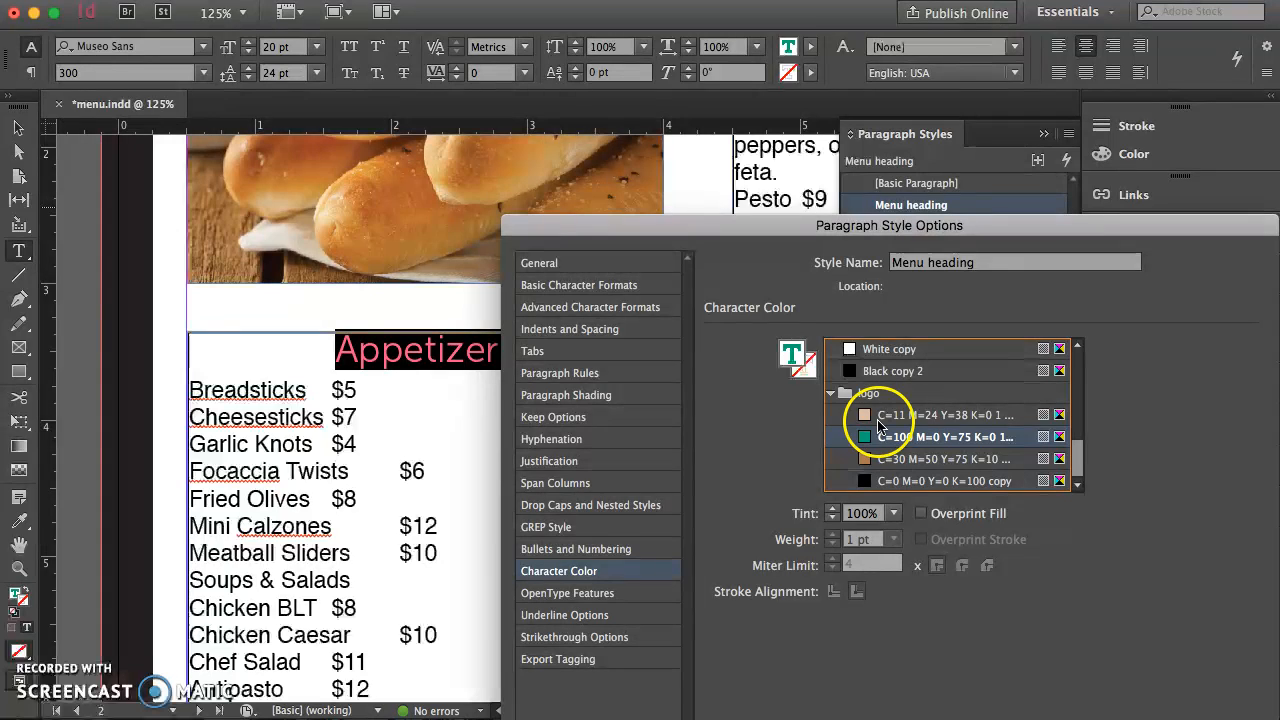
{"action": "left_click", "coordinate": [888, 462]}
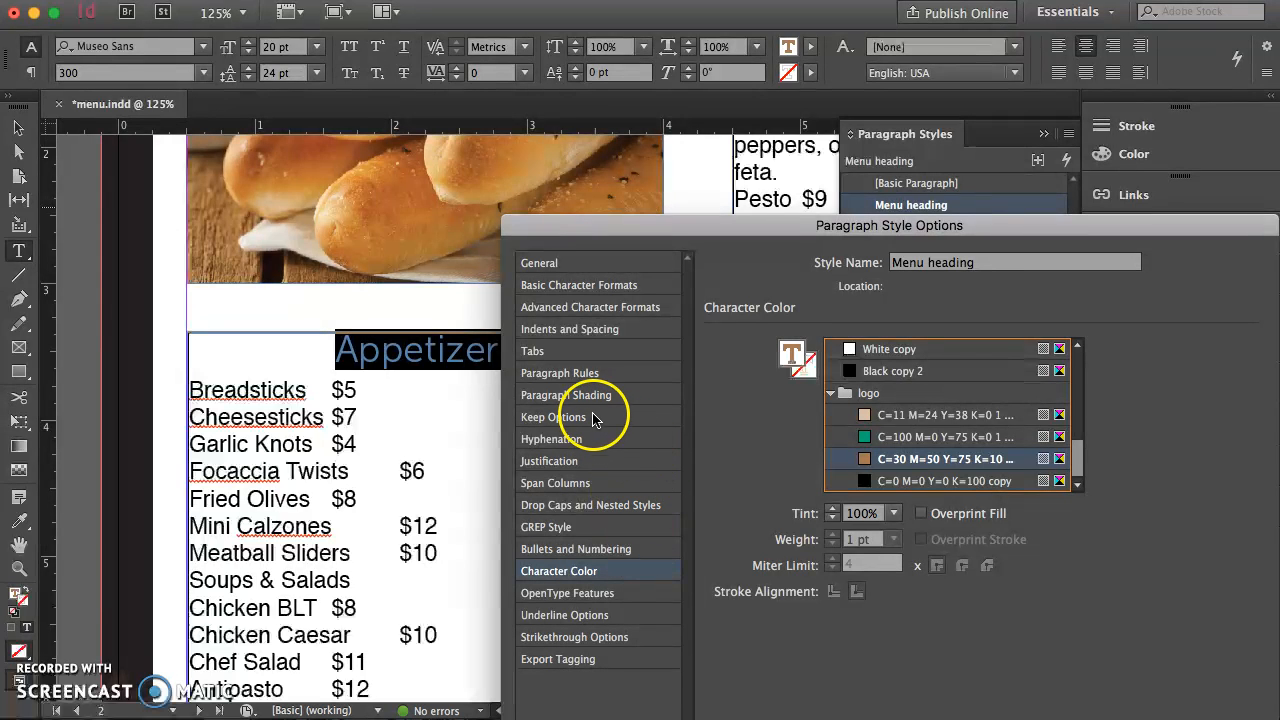
{"action": "left_click", "coordinate": [880, 517]}
{"action": "left_click", "coordinate": [876, 662]}
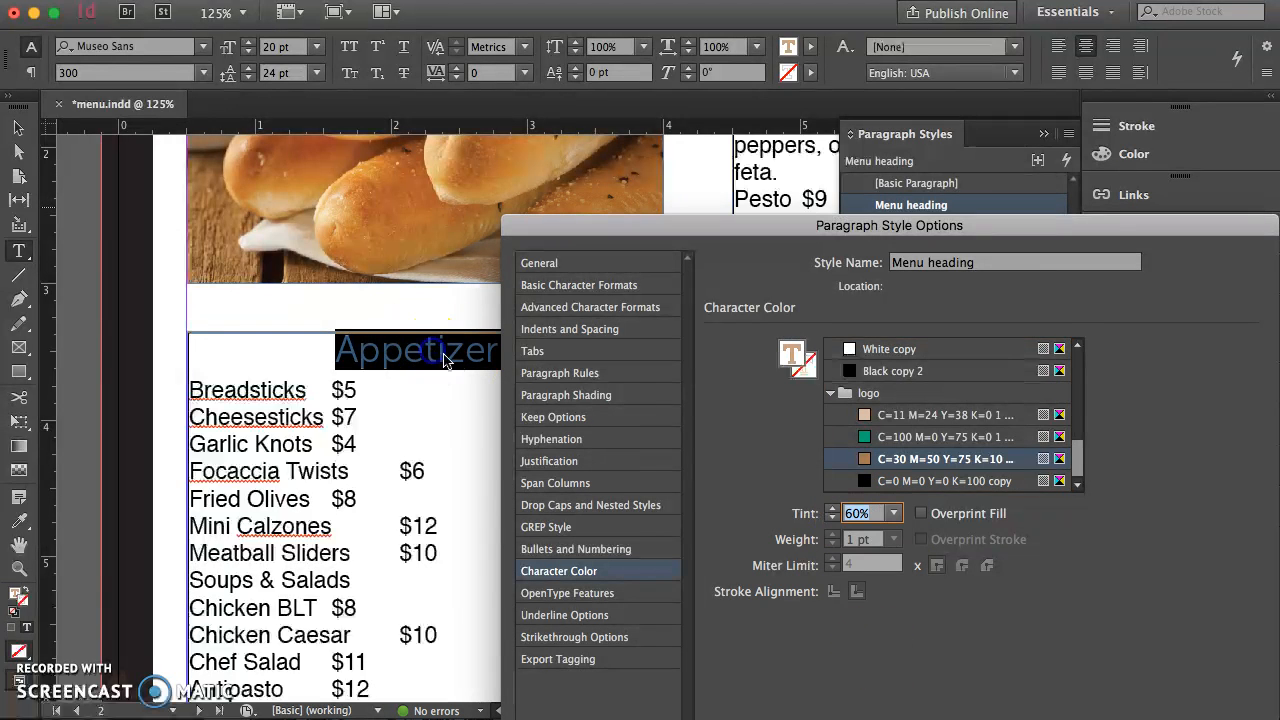
Set the tint of the Menu heading style's character color to 100%.
{"action": "left_click", "coordinate": [895, 513]}
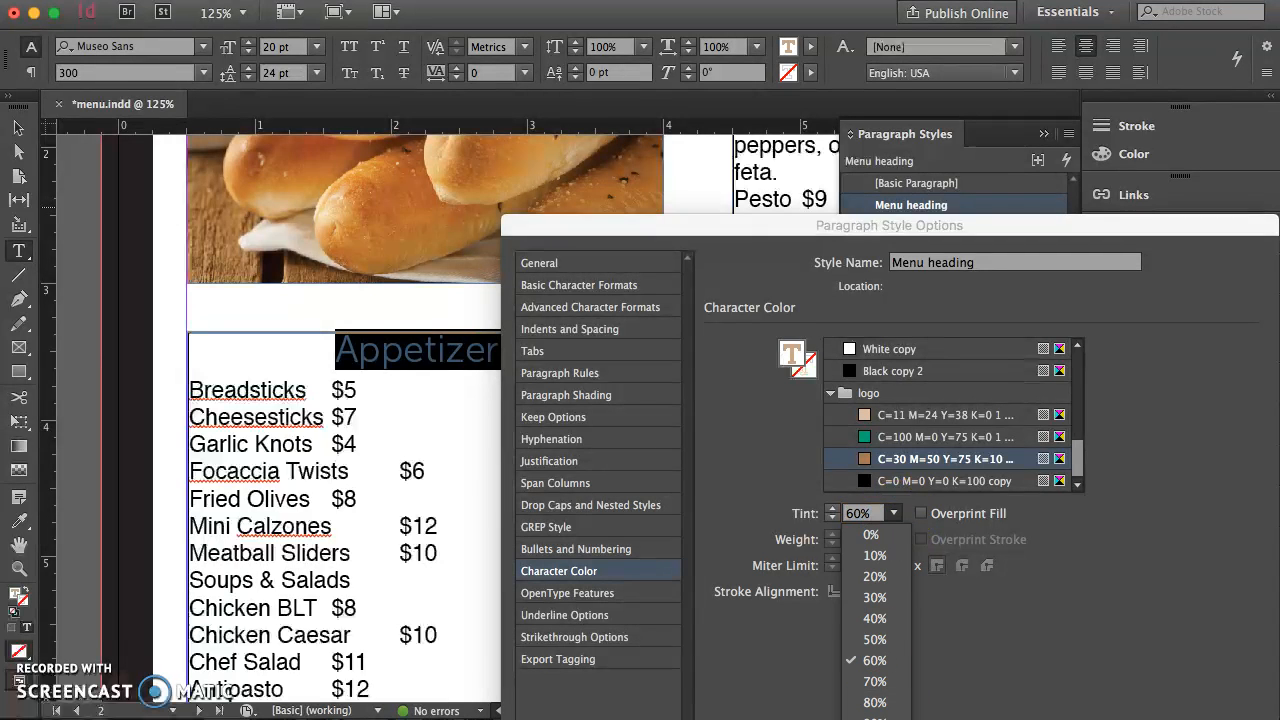
{"action": "left_click", "coordinate": [875, 694]}
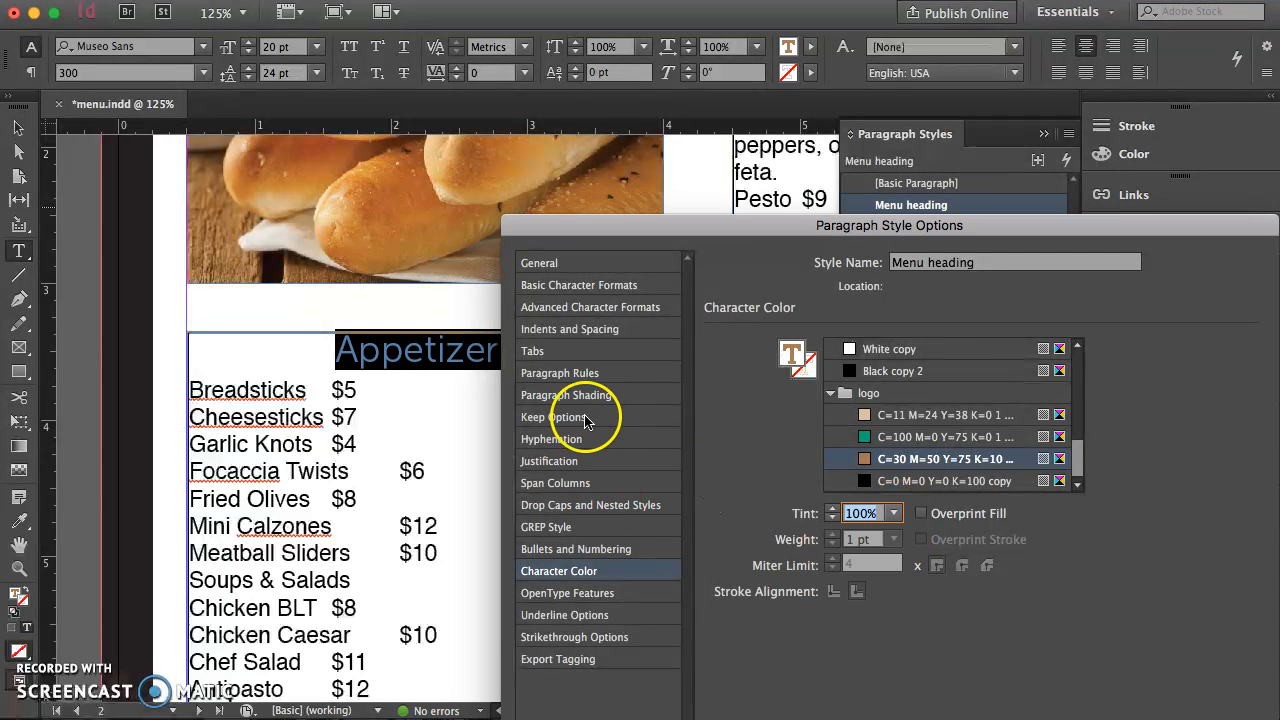
Try a 3 pt underline on the Menu heading style and look through the available underline types.
{"action": "left_click", "coordinate": [593, 615]}
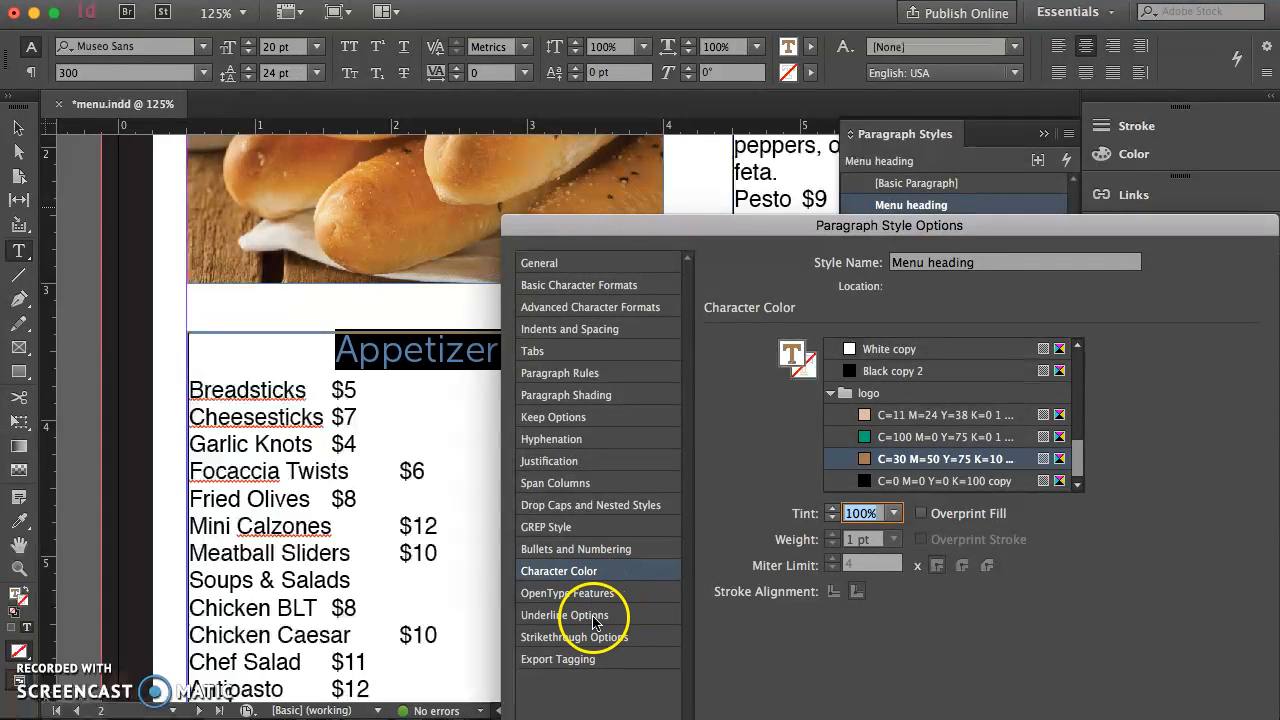
{"action": "left_click", "coordinate": [721, 360]}
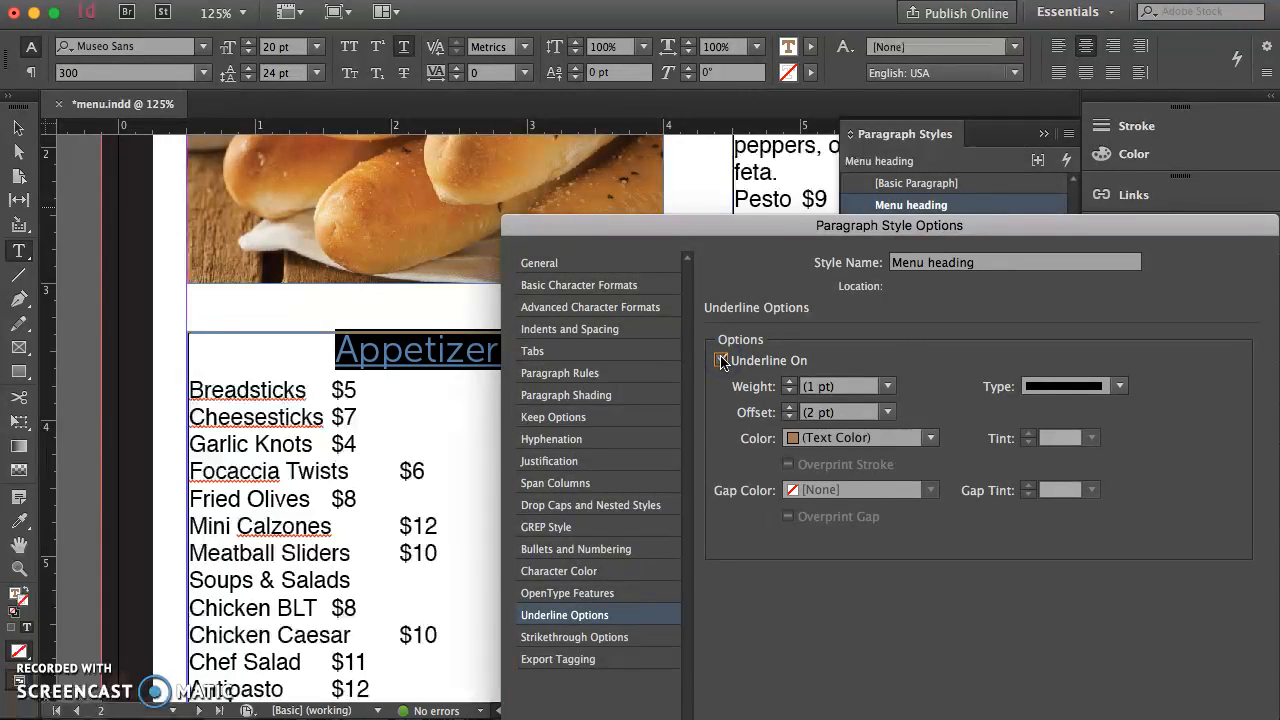
{"action": "left_click", "coordinate": [887, 386]}
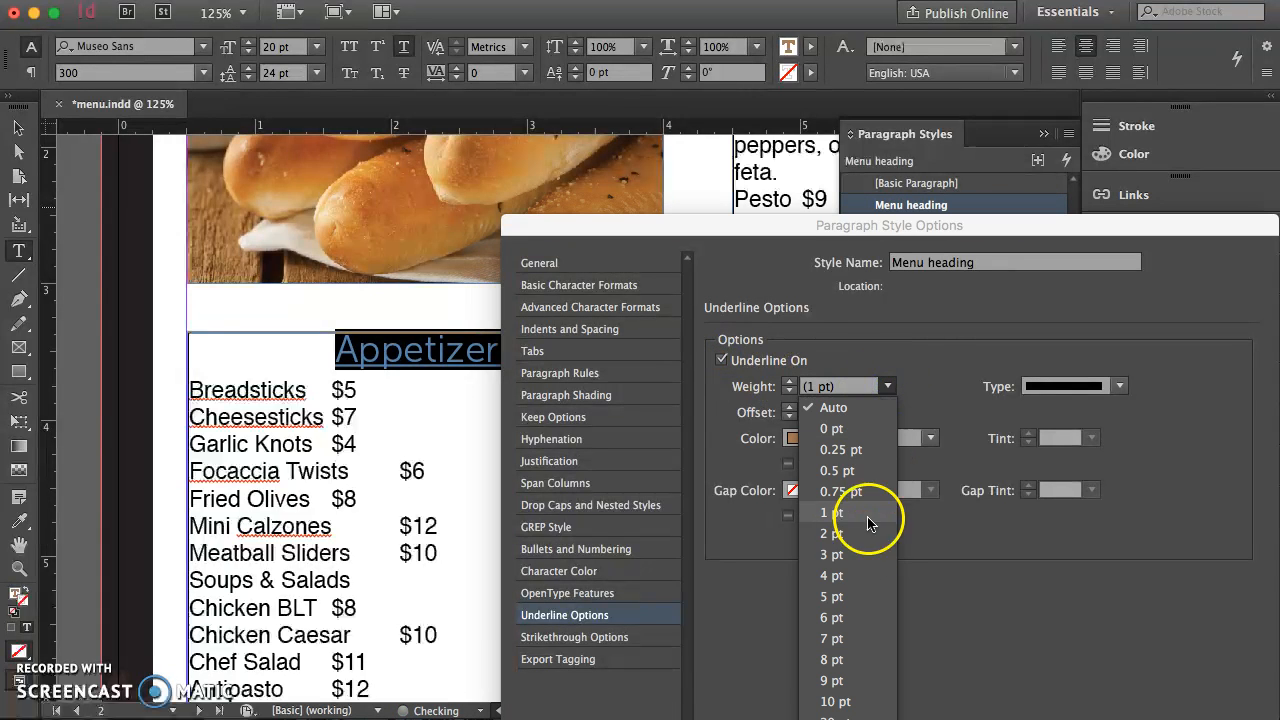
{"action": "left_click", "coordinate": [857, 554]}
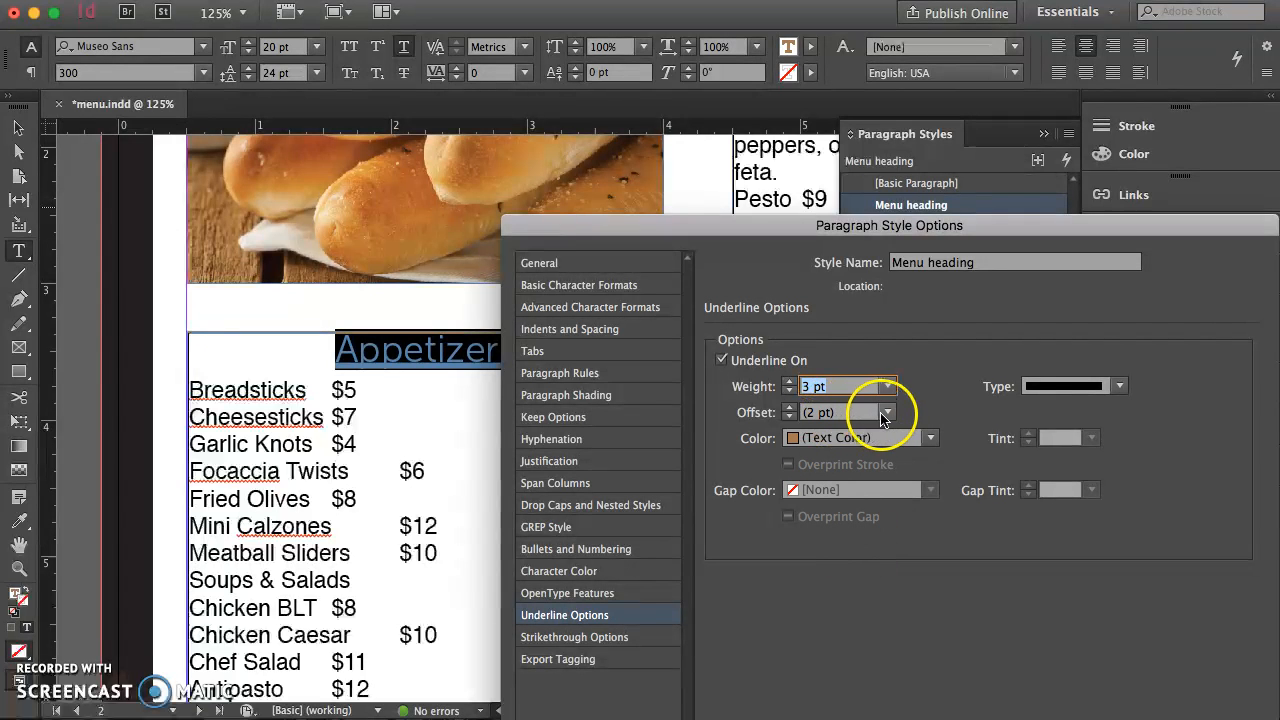
{"action": "left_click", "coordinate": [1119, 386]}
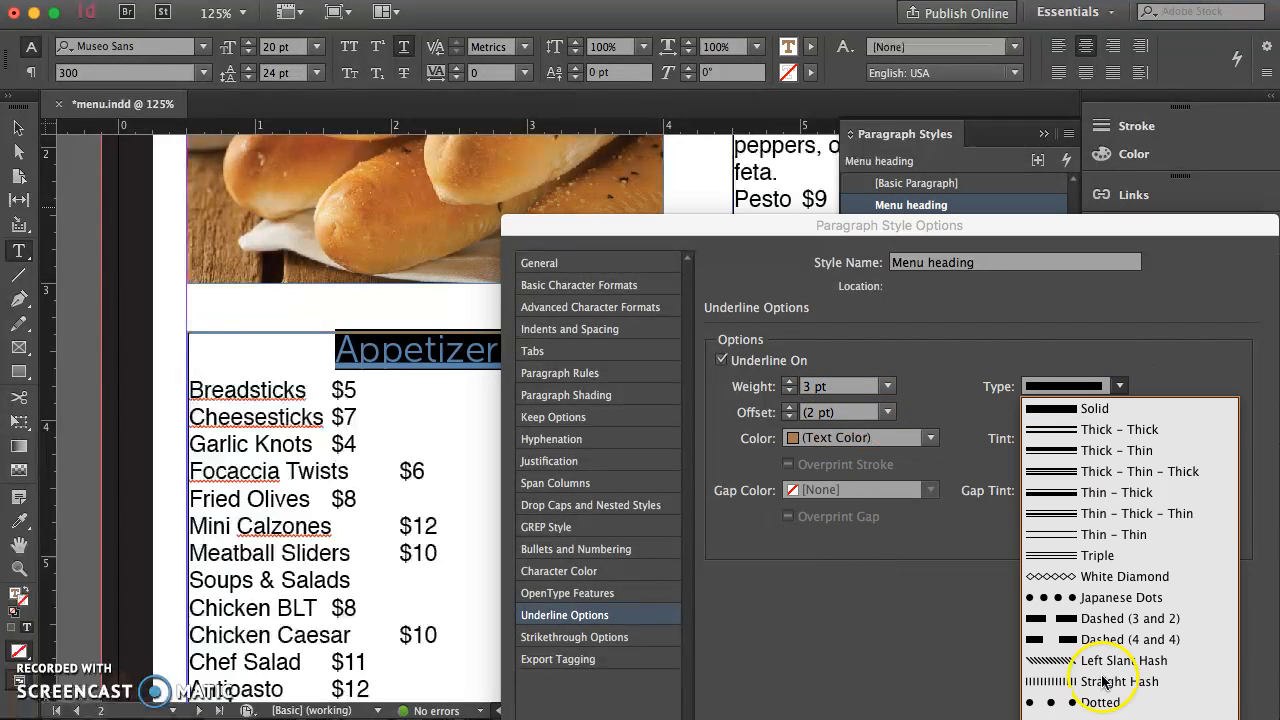
{"action": "left_click", "coordinate": [1122, 386]}
{"action": "left_click", "coordinate": [1177, 578]}
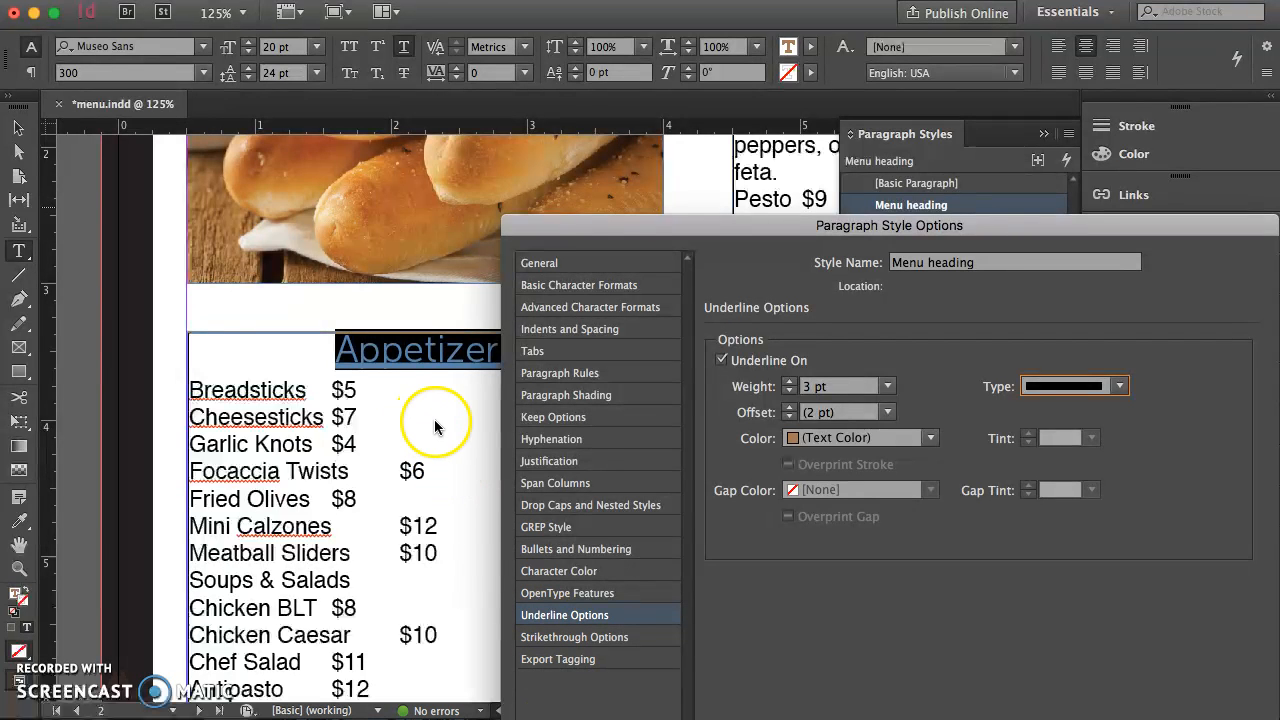
{"action": "left_click", "coordinate": [722, 360]}
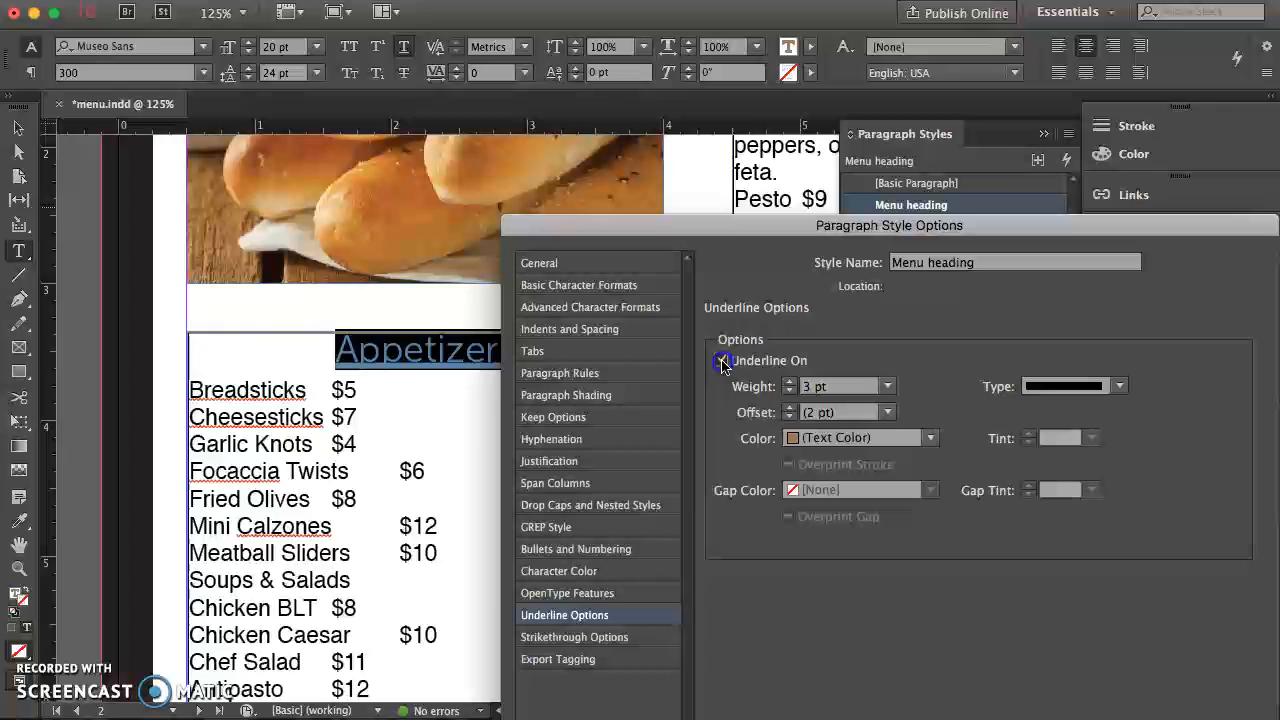
Turn on a paragraph rule below for the Menu heading style and set its weight to 3 pt.
{"action": "left_click", "coordinate": [630, 375]}
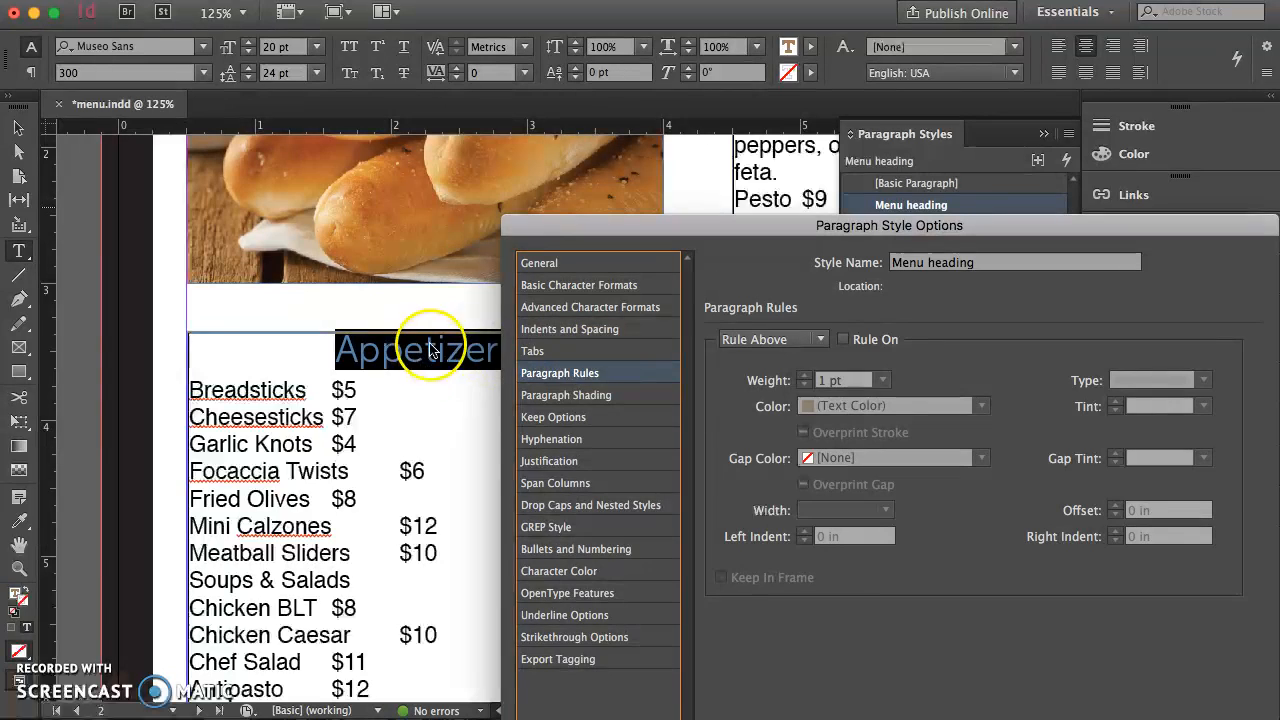
{"action": "left_click_drag", "start_coordinate": [566, 222], "coordinate": [605, 210]}
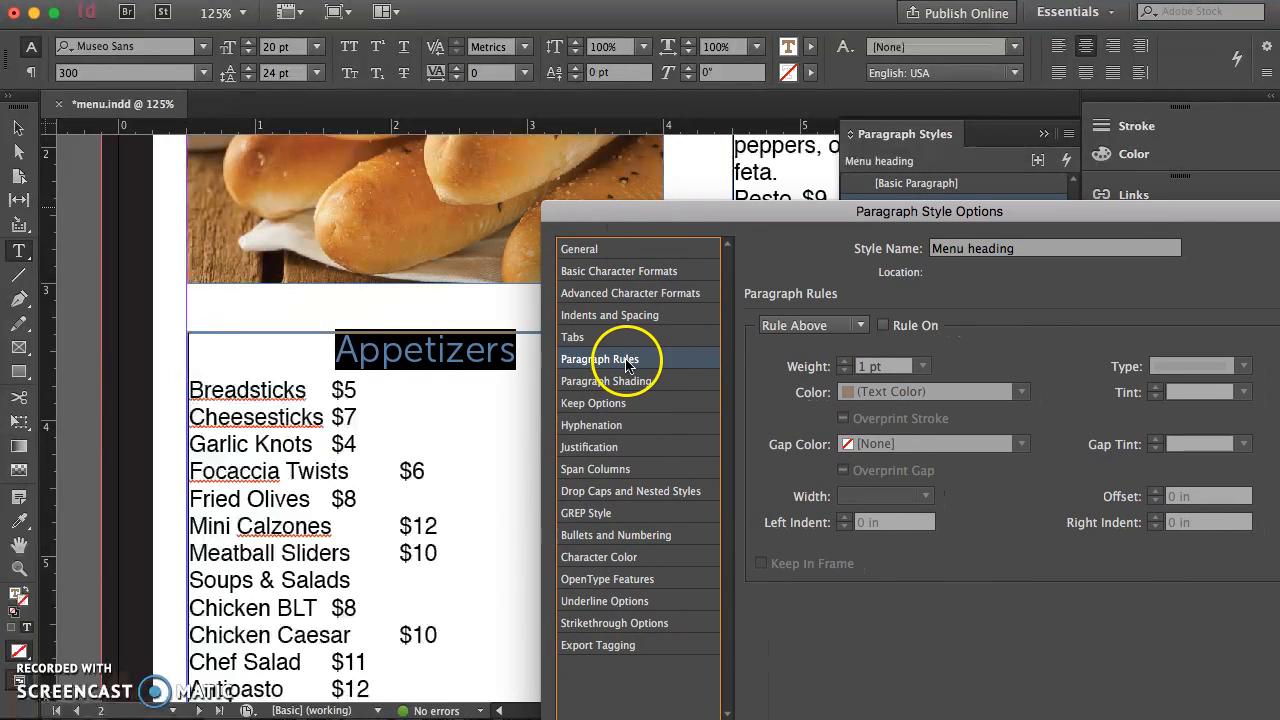
{"action": "left_click", "coordinate": [808, 327]}
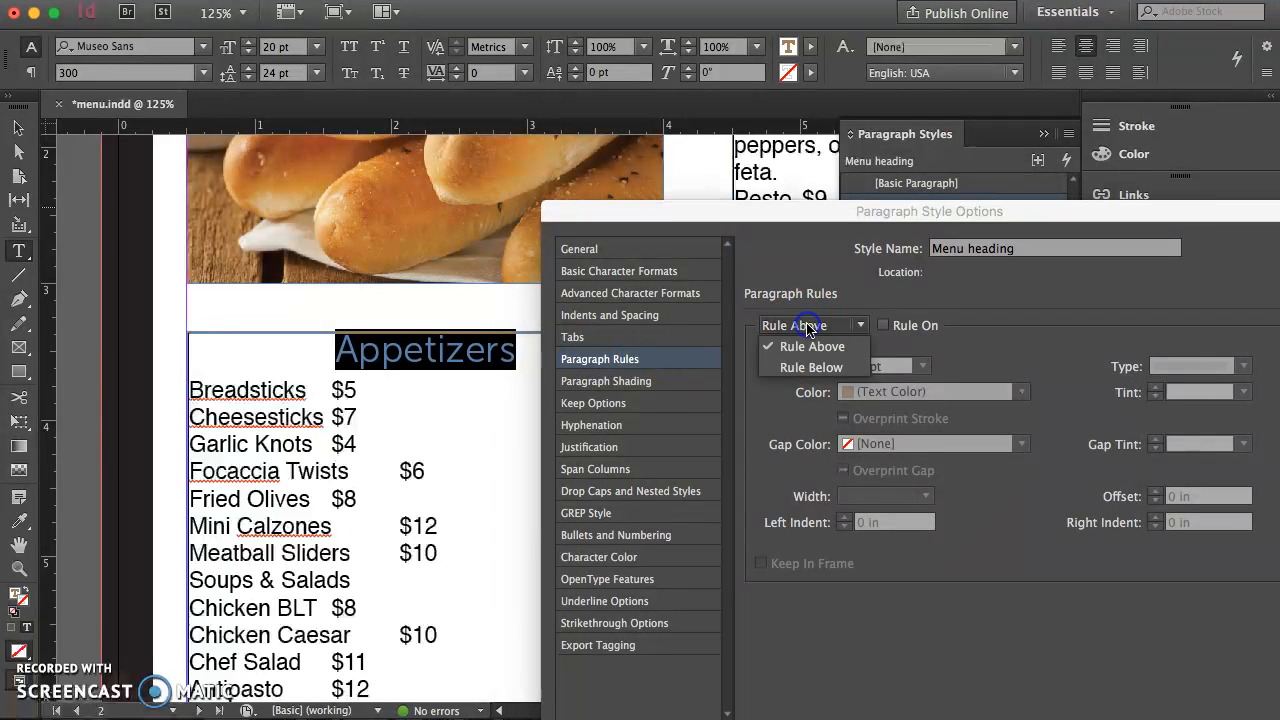
{"action": "left_click", "coordinate": [820, 367]}
{"action": "left_click", "coordinate": [884, 328]}
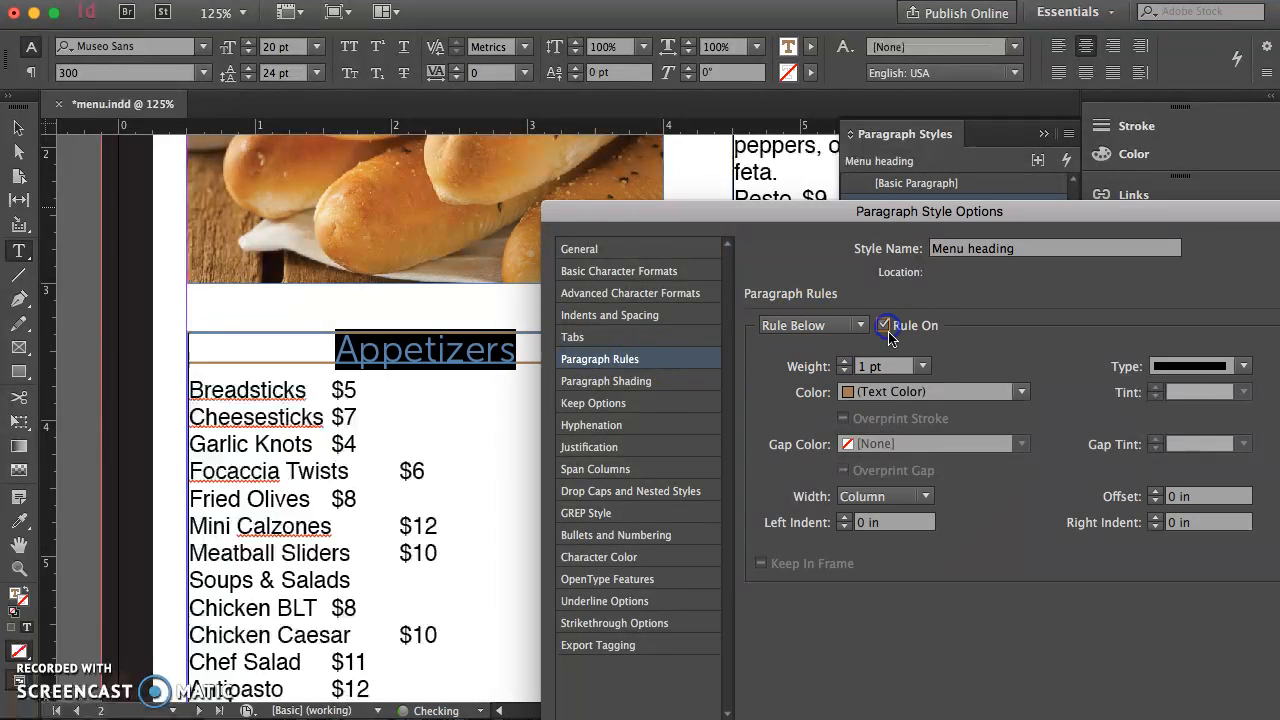
{"action": "left_click", "coordinate": [845, 371]}
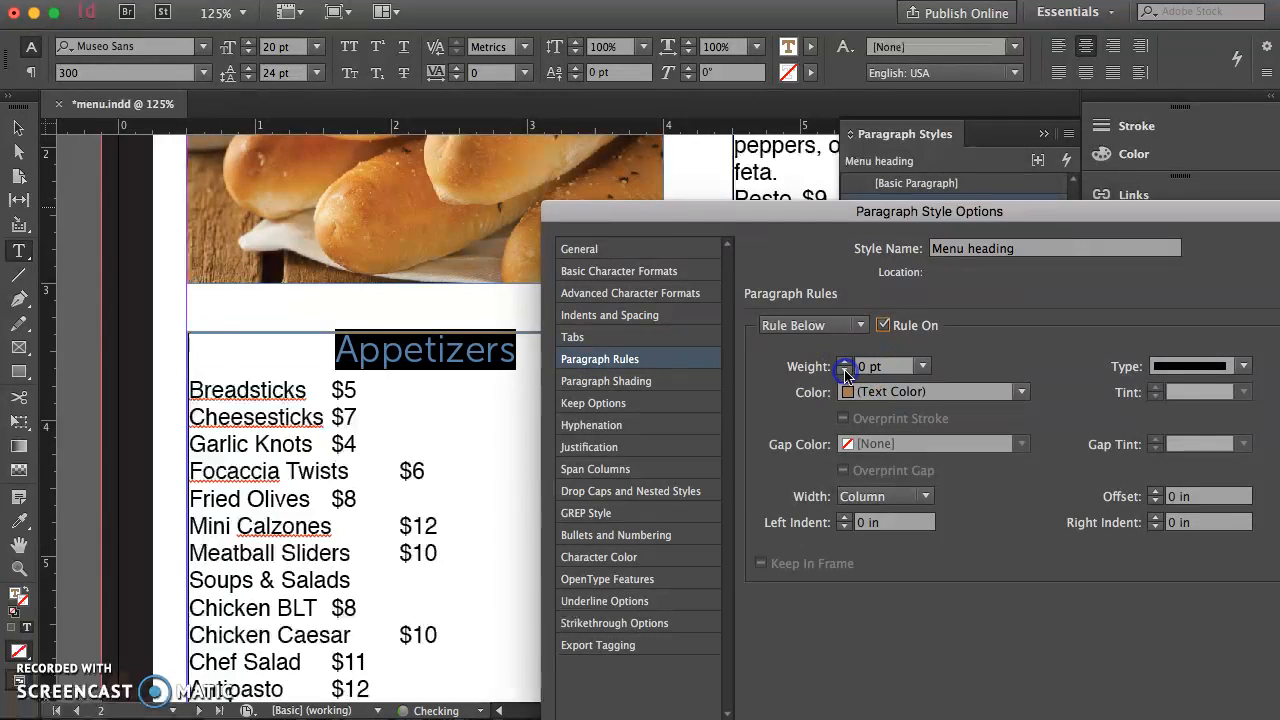
{"action": "left_click", "coordinate": [844, 362]}
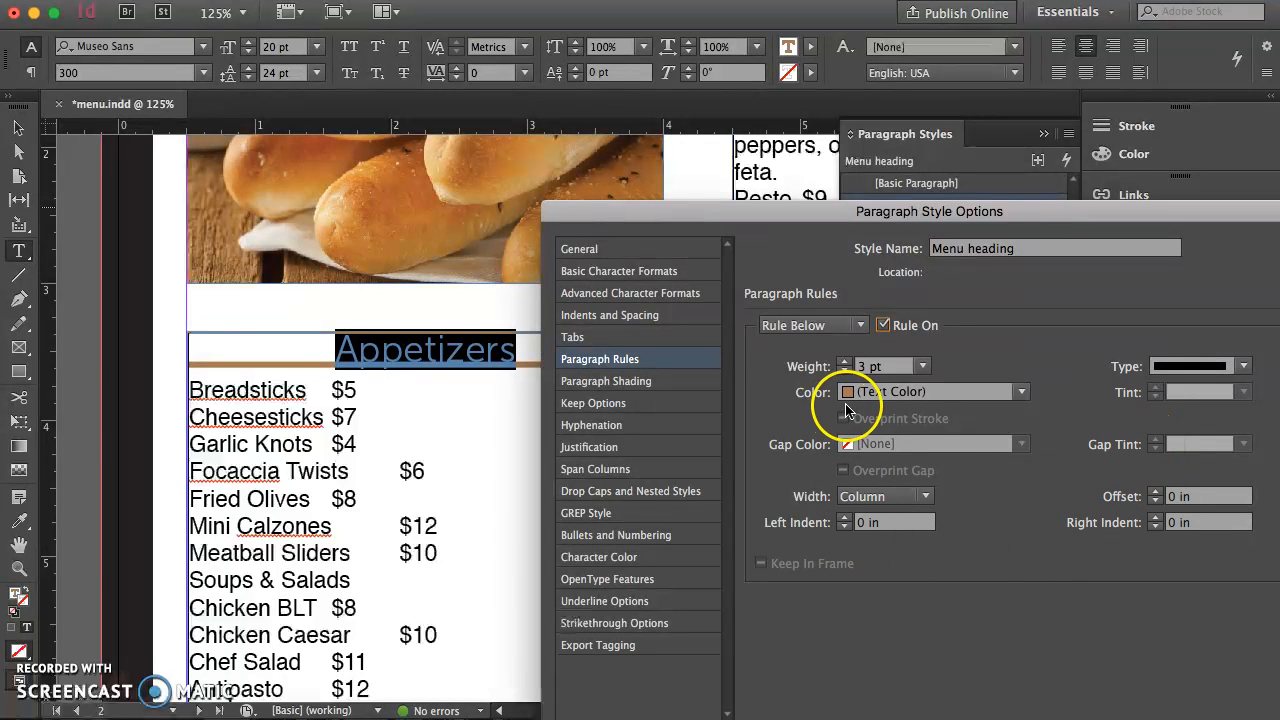
Set the rule below's offset to 0.0625 in, save the style options, and deselect the Appetizers heading.
{"action": "left_click", "coordinate": [1155, 502]}
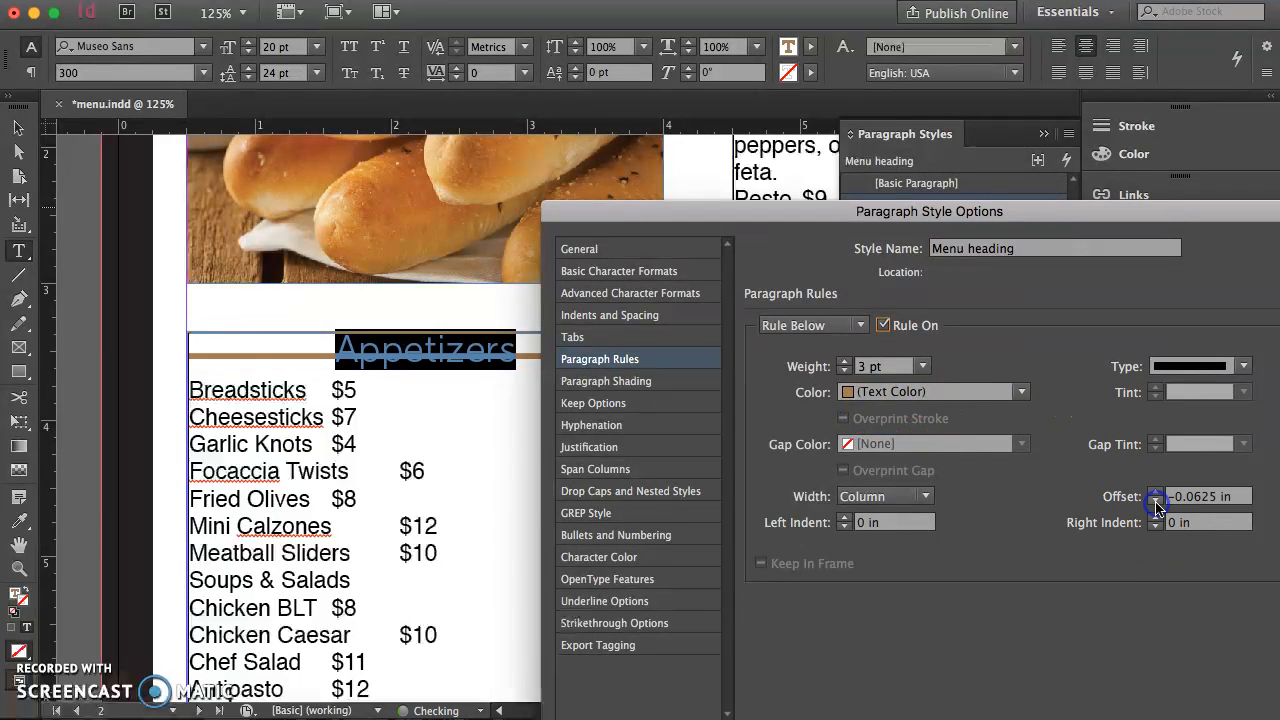
{"action": "left_click", "coordinate": [1155, 491]}
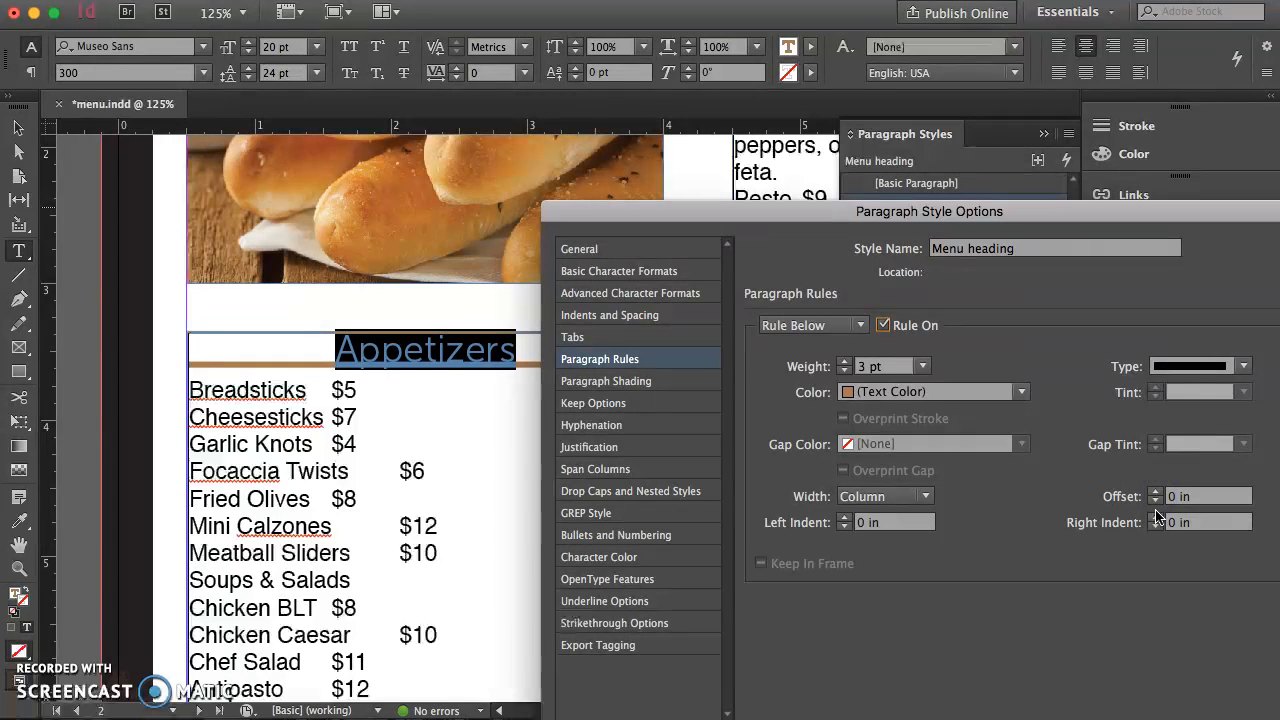
{"action": "left_click", "coordinate": [1155, 502]}
{"action": "left_click", "coordinate": [1155, 502]}
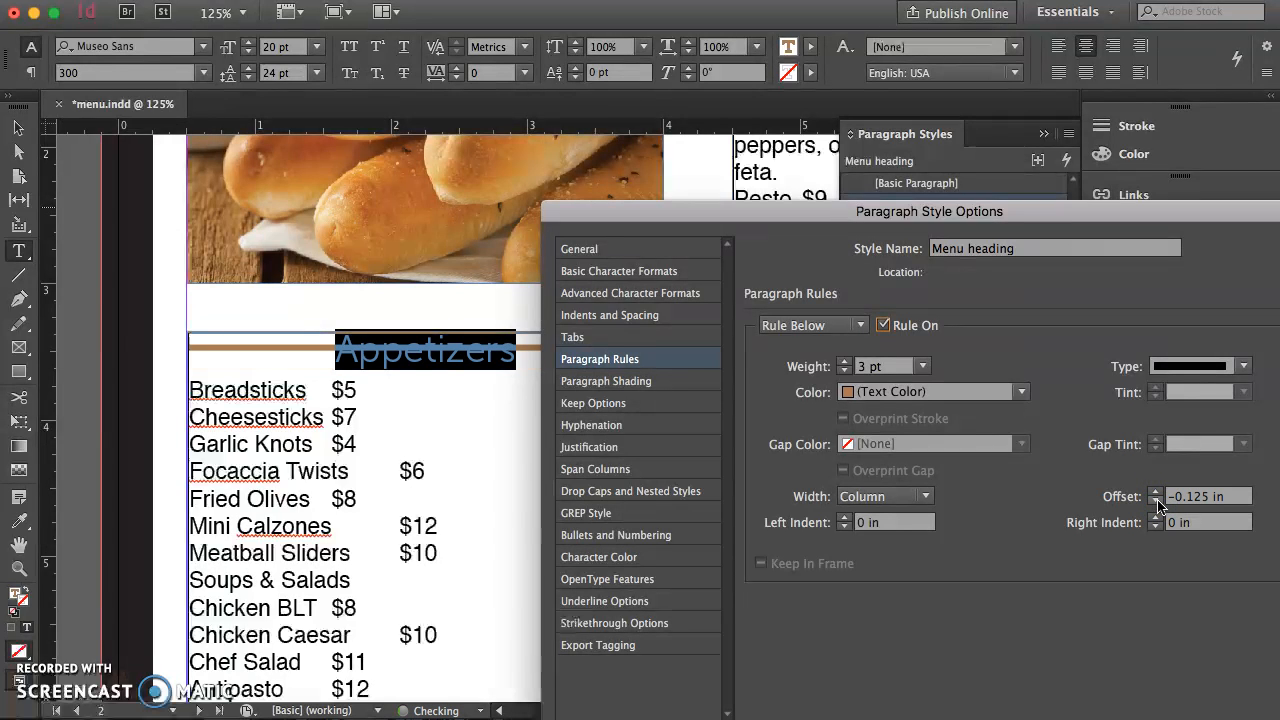
{"action": "left_click", "coordinate": [1155, 491]}
{"action": "left_click", "coordinate": [1155, 491]}
{"action": "left_click", "coordinate": [1155, 491]}
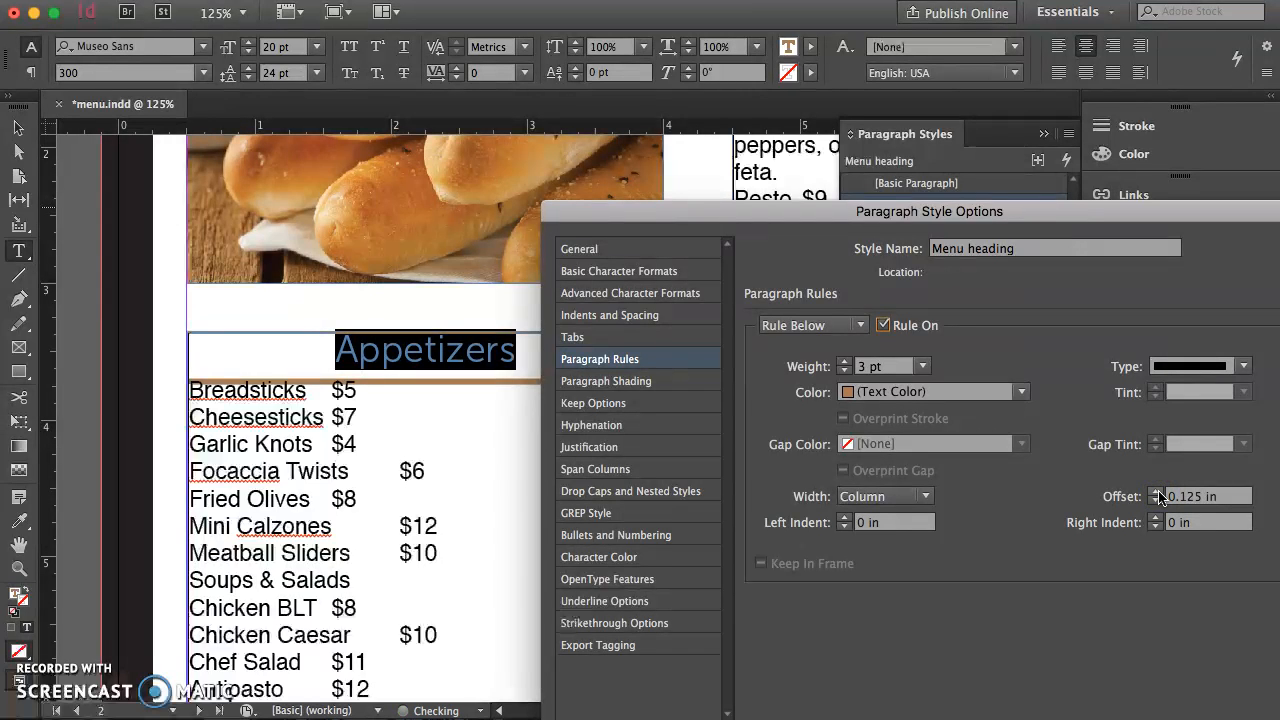
{"action": "left_click", "coordinate": [1157, 501]}
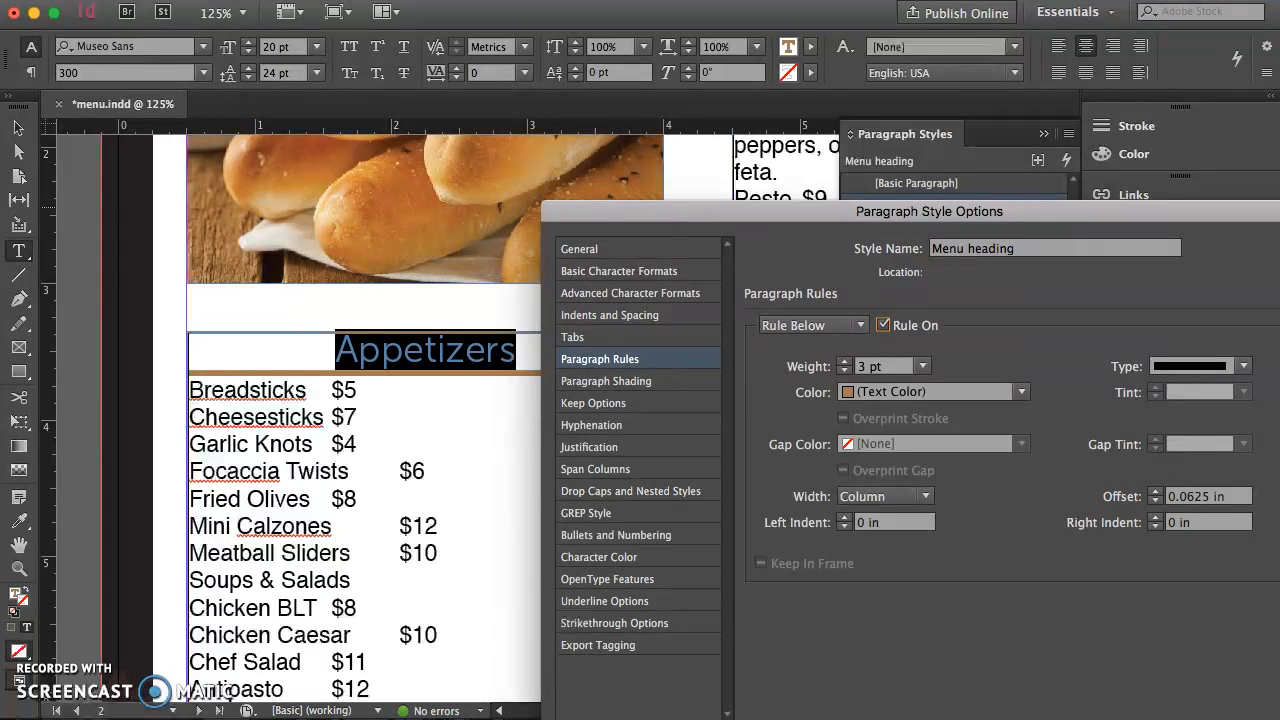
{"action": "key", "text": "Return"}
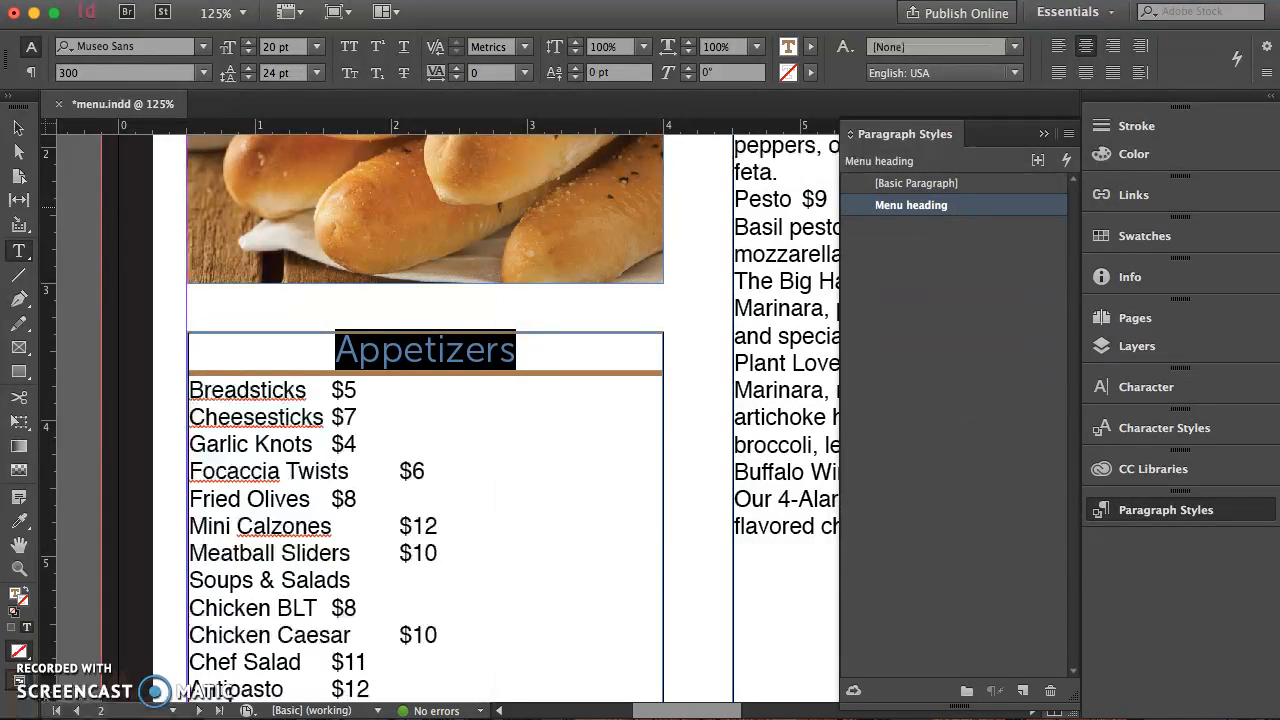
{"action": "left_click", "coordinate": [571, 363]}
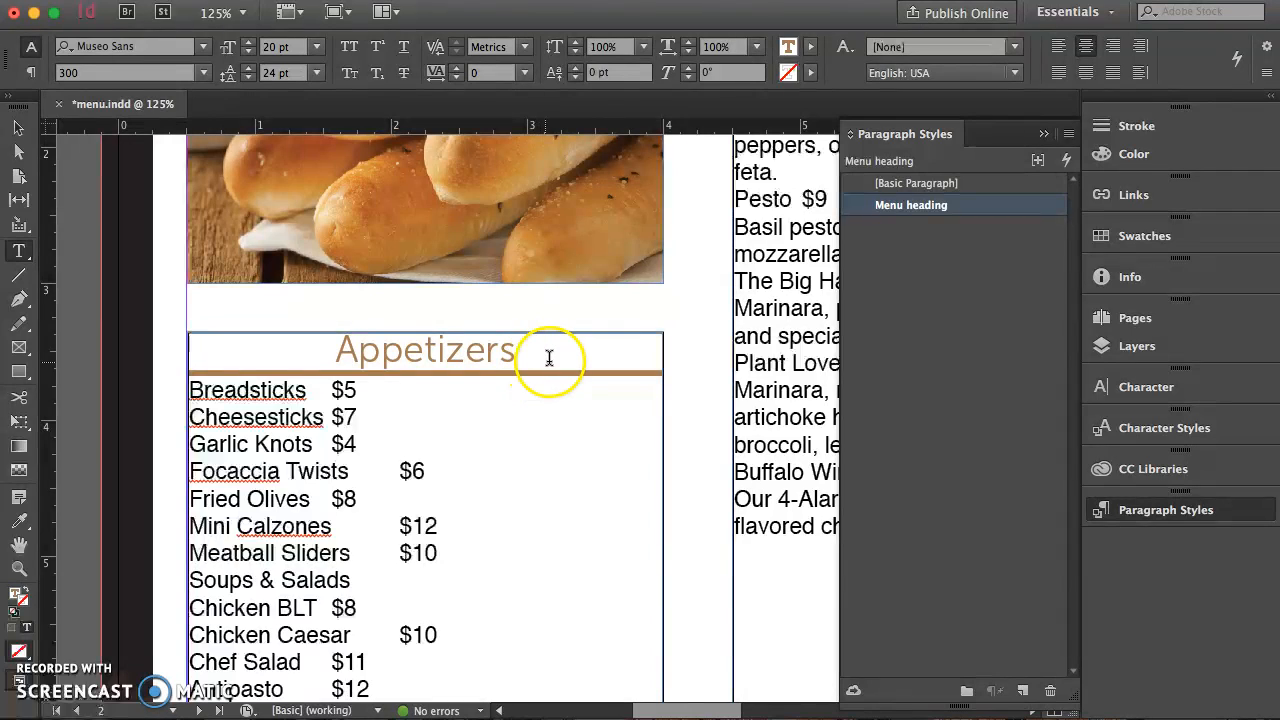
Change the Menu heading style's rule below to the green logo swatch C=100 M=0 Y=75 K=0 and save the style.
{"action": "double_click", "coordinate": [927, 206]}
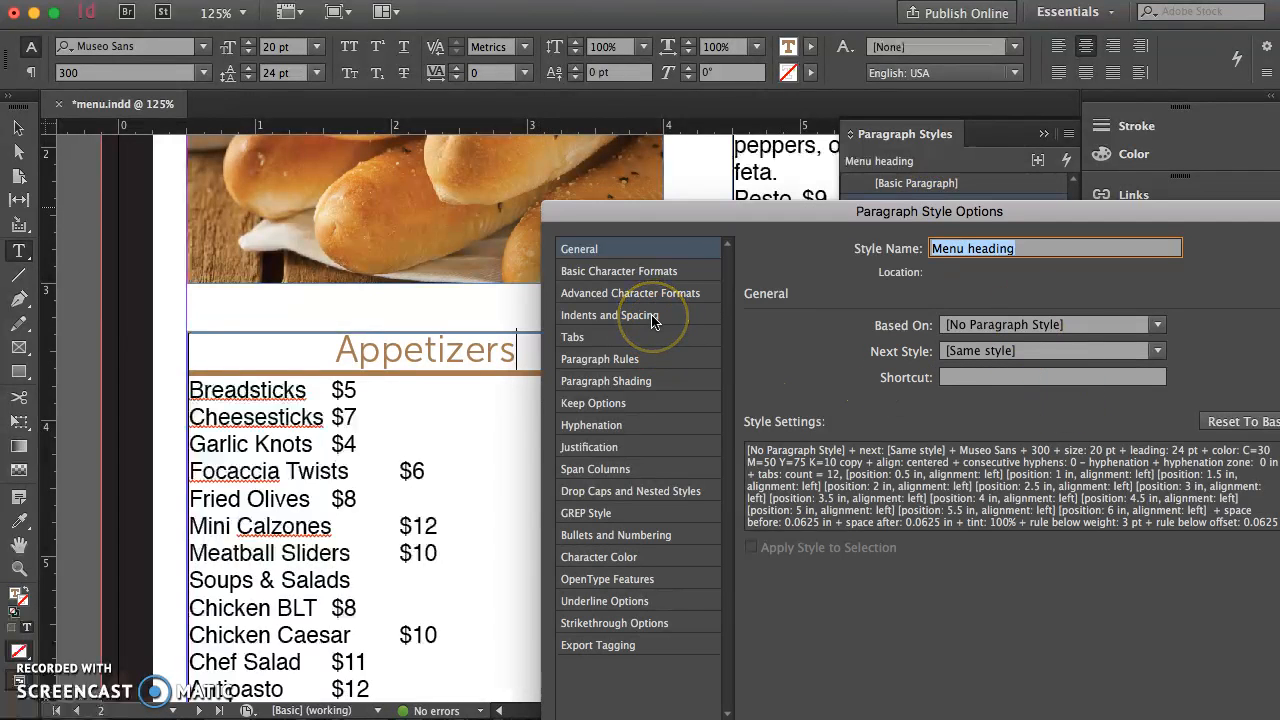
{"action": "left_click", "coordinate": [641, 360]}
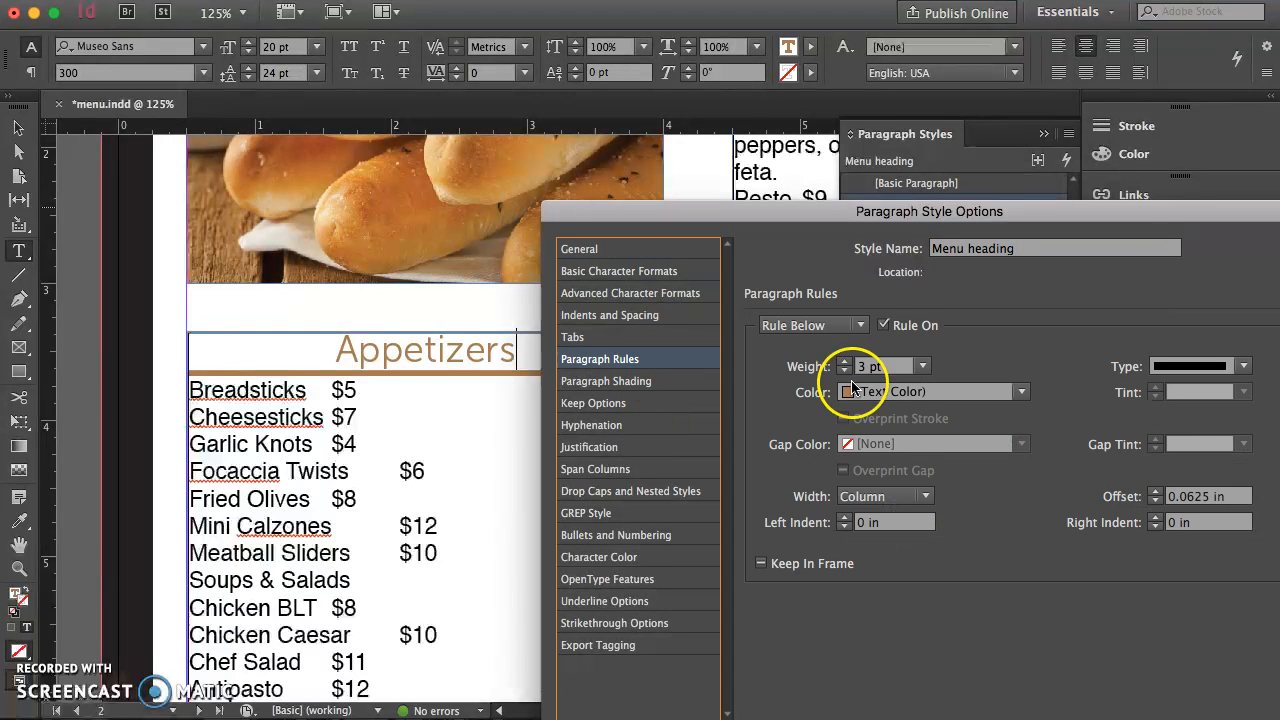
{"action": "left_click", "coordinate": [1000, 392]}
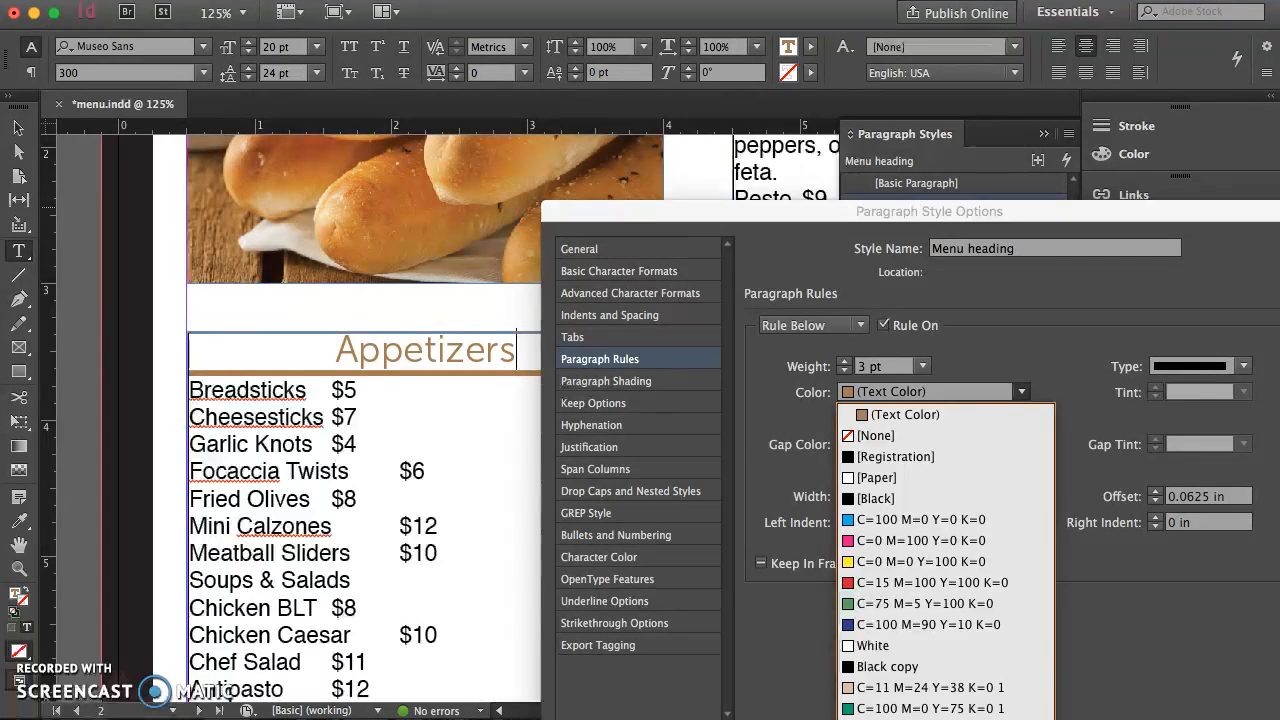
{"action": "left_click", "coordinate": [950, 708]}
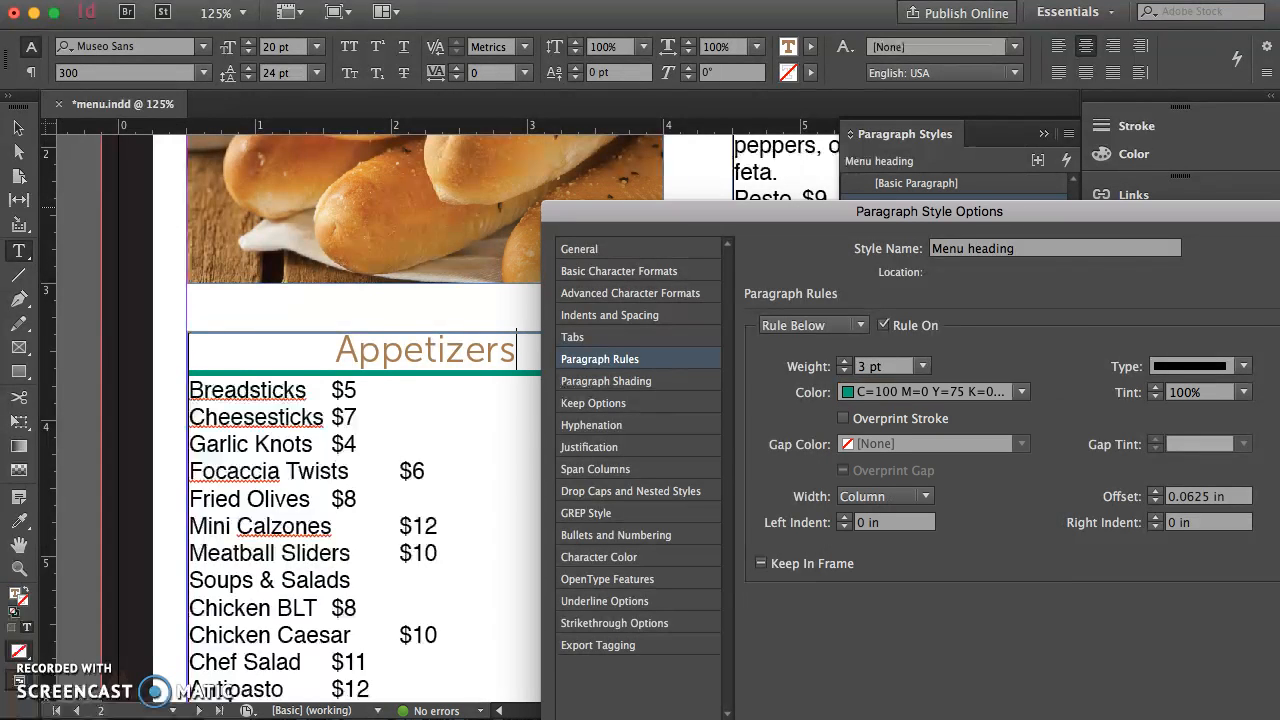
{"action": "key", "text": "Return"}
{"action": "left_click", "coordinate": [718, 487]}
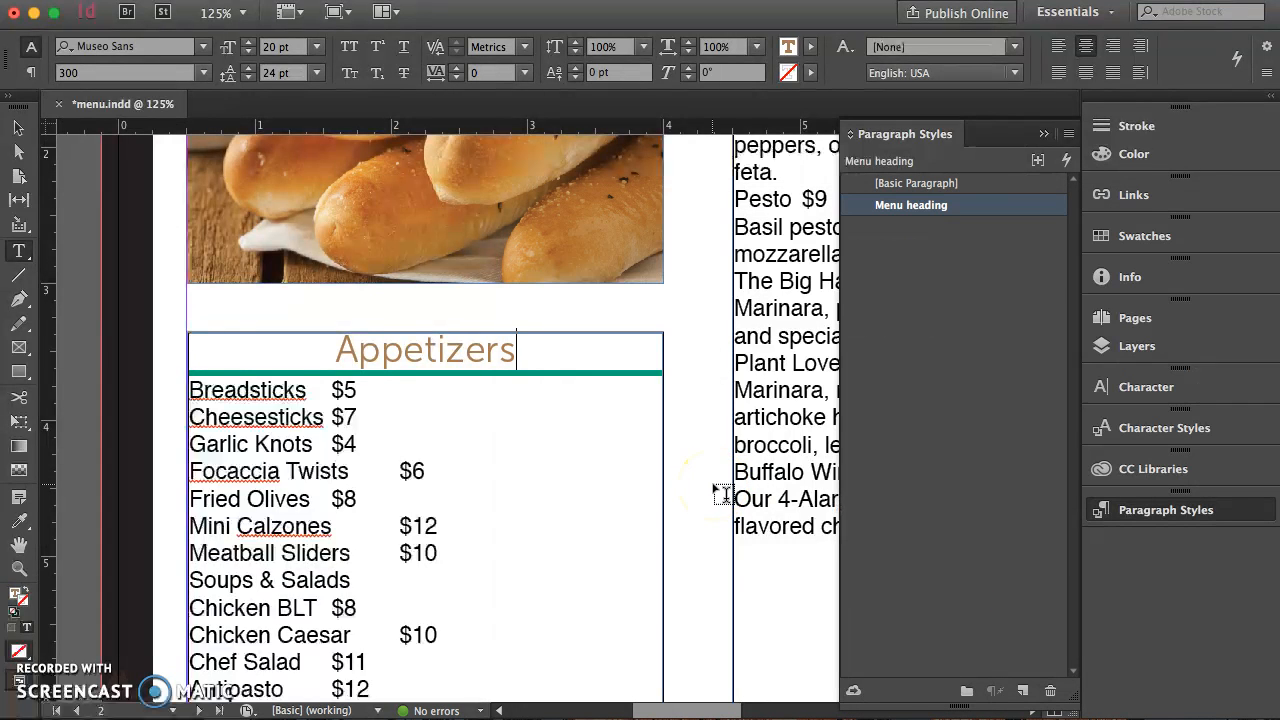
Examine the menu spread as a whole and the Appetizers and Specialty Pizzas columns that still need styling.
{"action": "scroll", "coordinate": [760, 432], "scroll_direction": "right", "scroll_amount": 6}
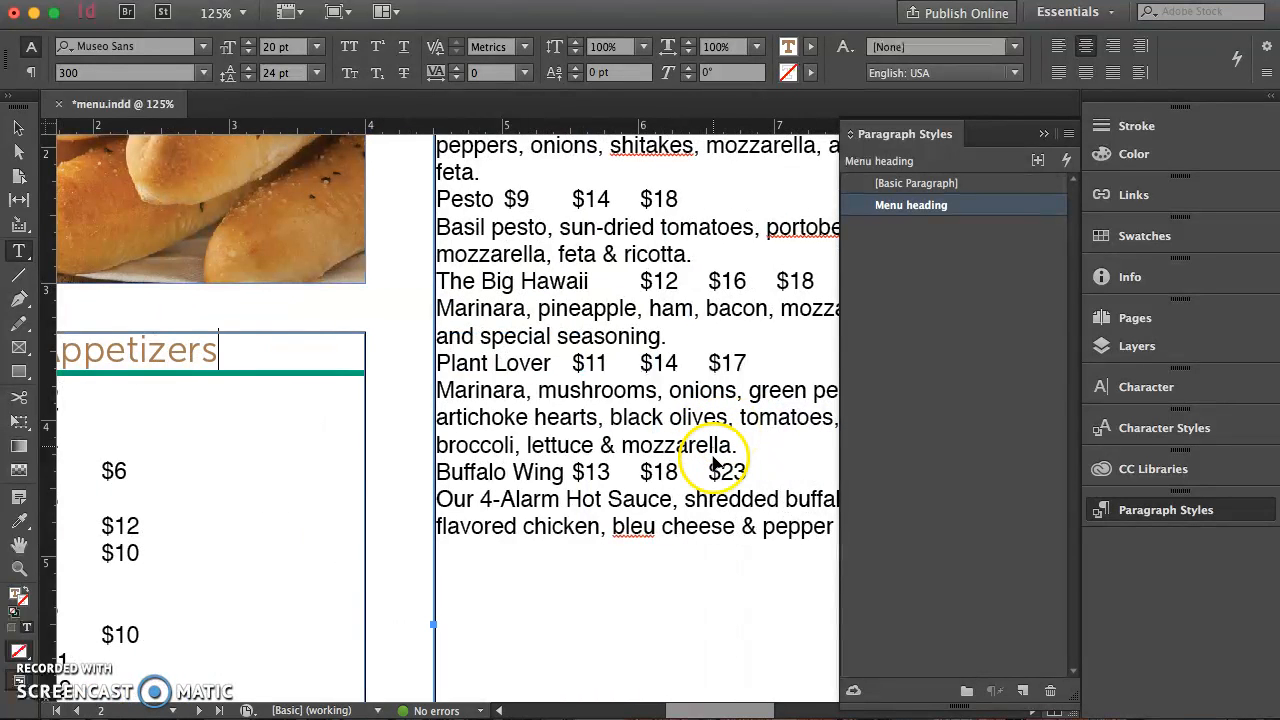
{"action": "left_click", "coordinate": [410, 414]}
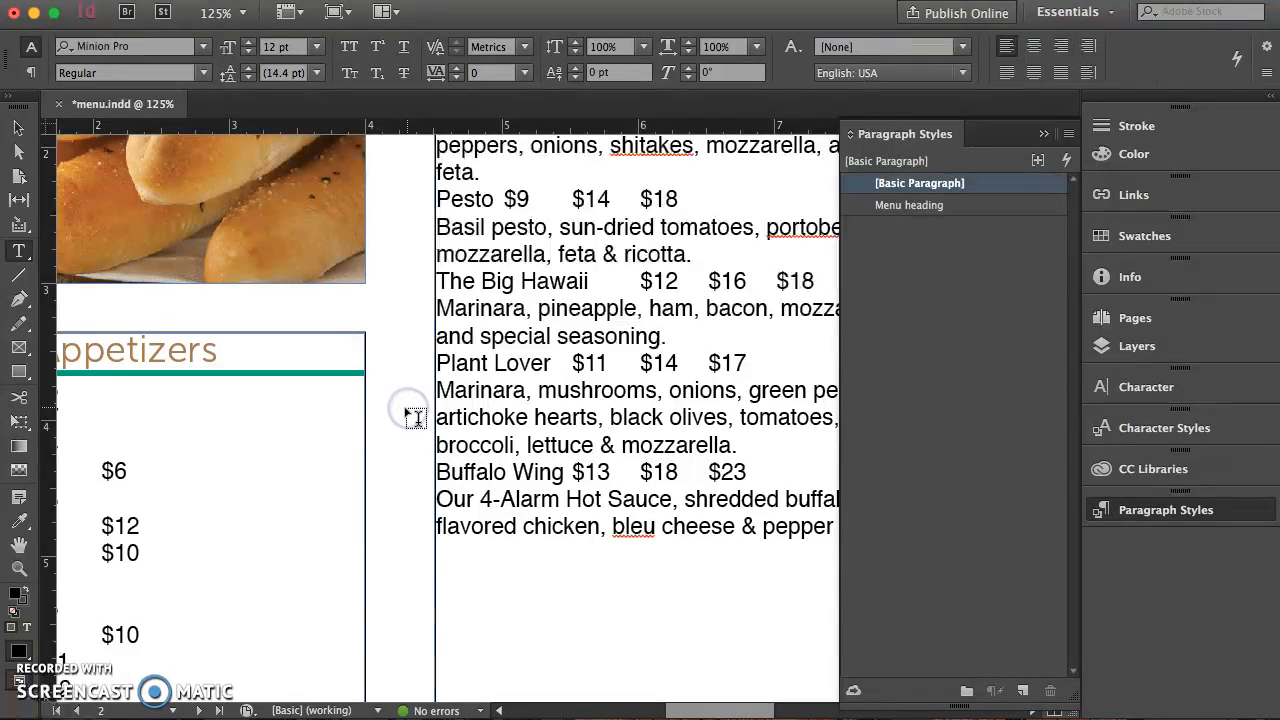
{"action": "key", "text": "super+space"}
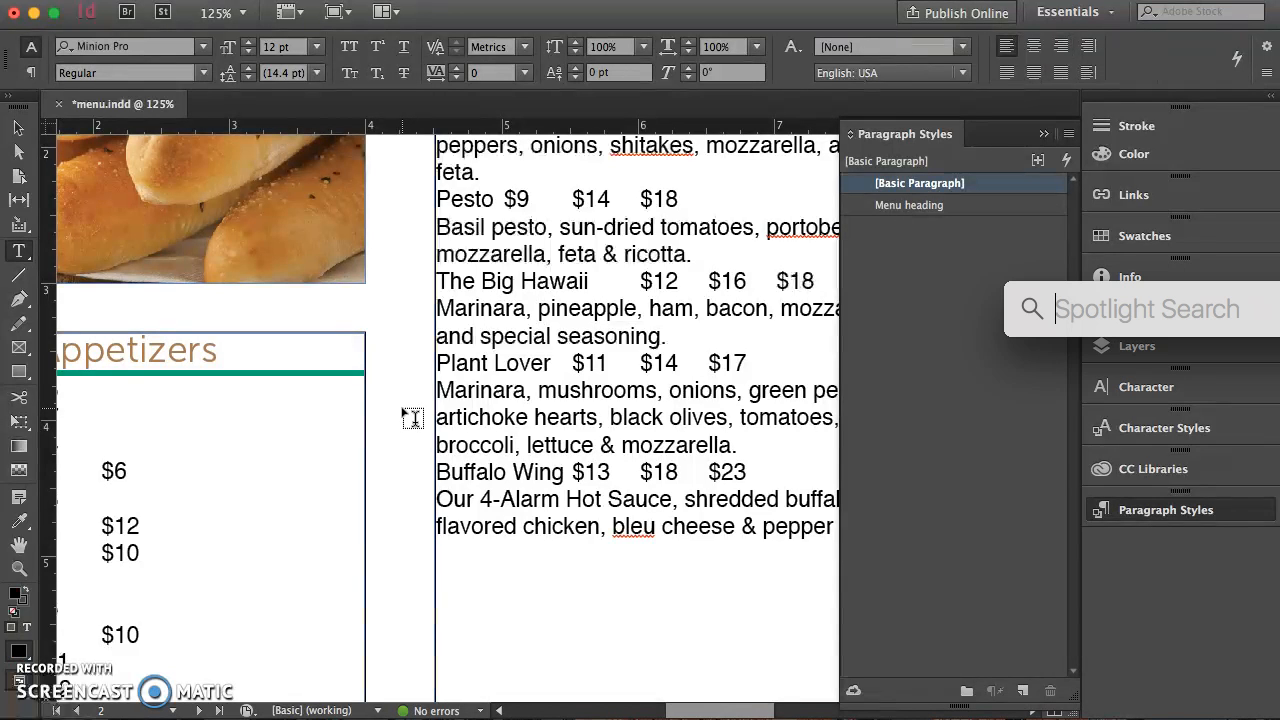
{"action": "left_click", "coordinate": [404, 410]}
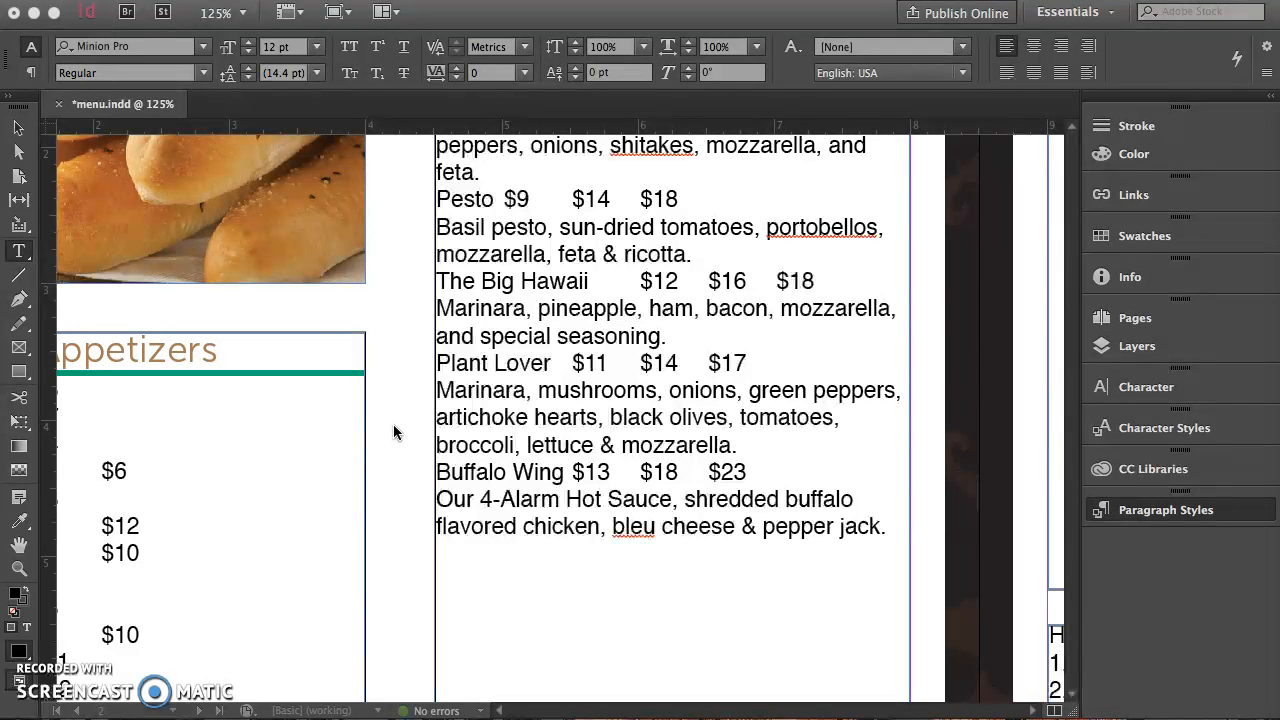
{"action": "left_click", "coordinate": [403, 425], "text": "alt+super"}
{"action": "left_click", "coordinate": [537, 429], "text": "alt"}
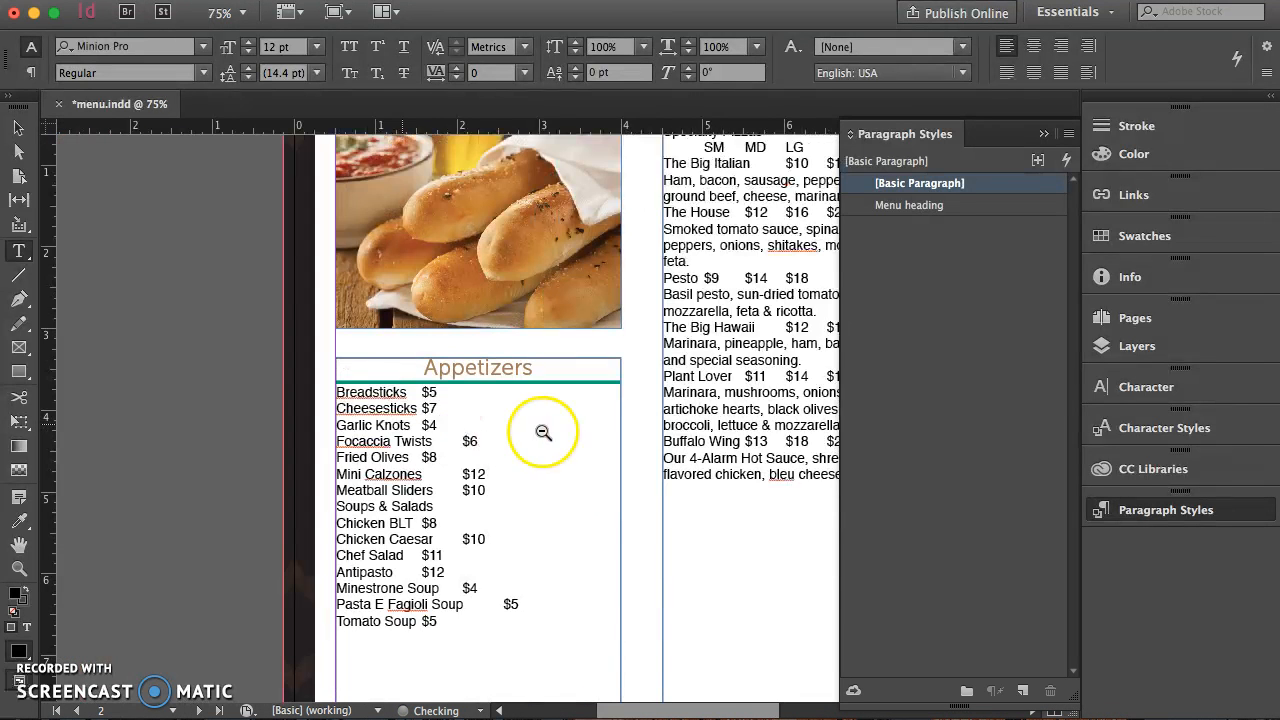
{"action": "left_click", "coordinate": [706, 418], "text": "alt"}
{"action": "left_click_drag", "start_coordinate": [706, 418], "coordinate": [395, 413]}
{"action": "left_click", "coordinate": [18, 568]}
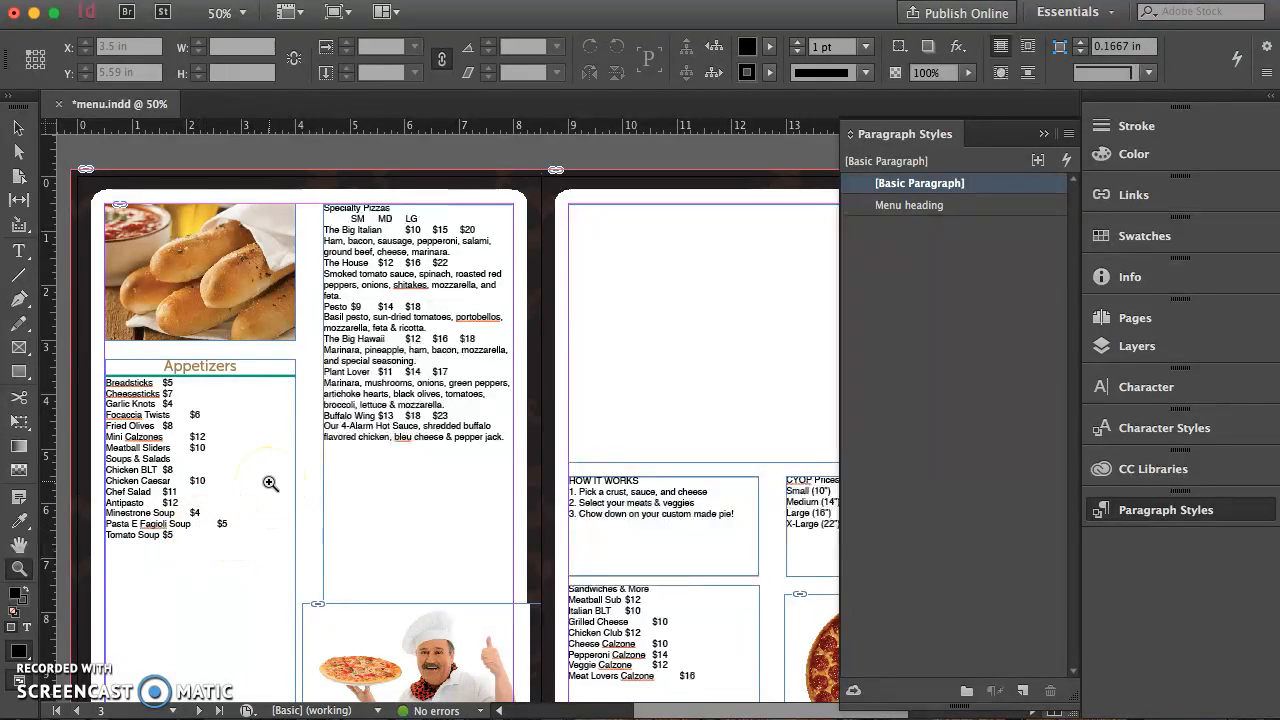
{"action": "left_click", "coordinate": [320, 486], "text": "alt"}
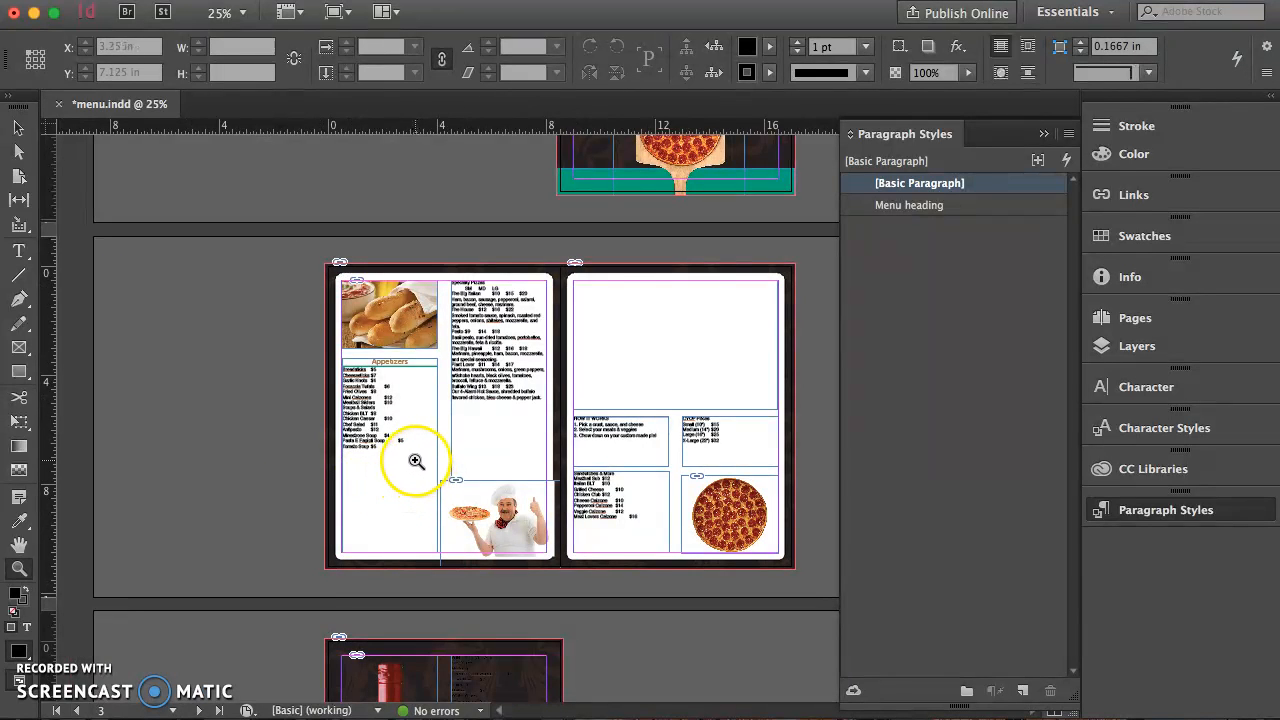
{"action": "left_click", "coordinate": [412, 450]}
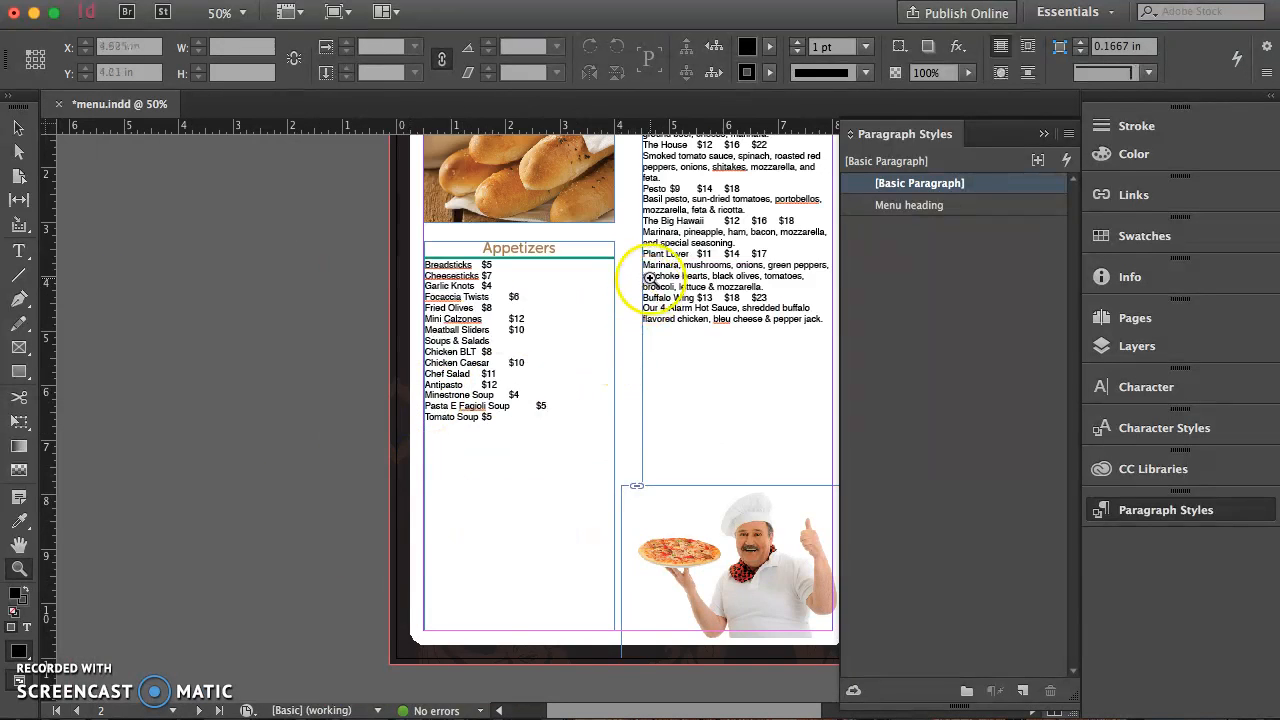
Apply the Menu heading paragraph style to the Specialty Pizzas and HOW IT WORKS headings.
{"action": "left_click_drag", "start_coordinate": [708, 281], "coordinate": [379, 432]}
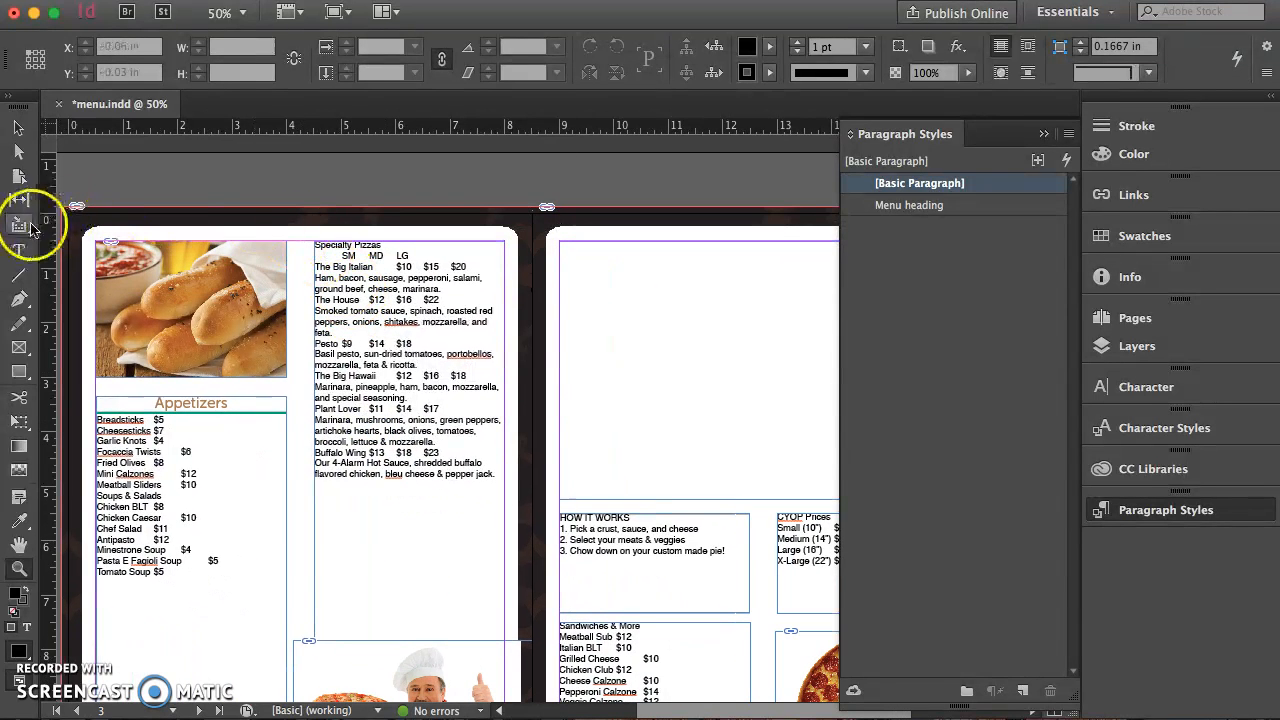
{"action": "left_click", "coordinate": [18, 251]}
{"action": "left_click_drag", "start_coordinate": [382, 245], "coordinate": [318, 204]}
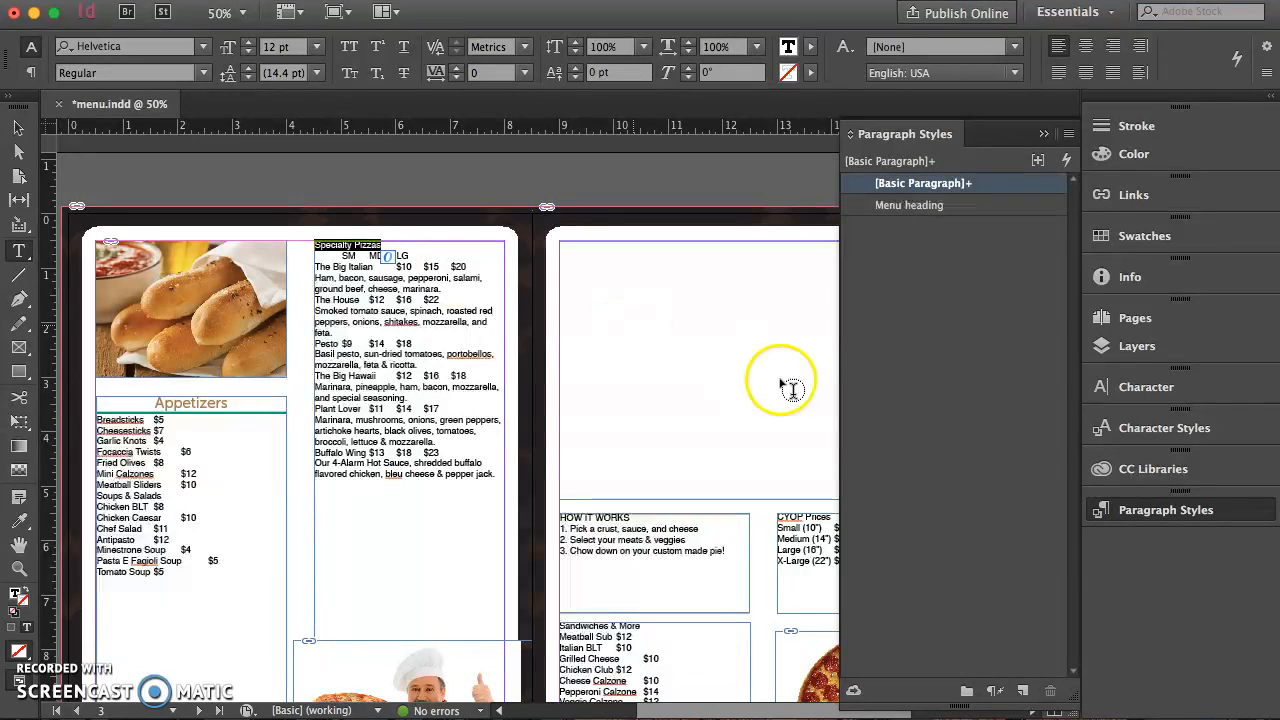
{"action": "left_click", "coordinate": [920, 206]}
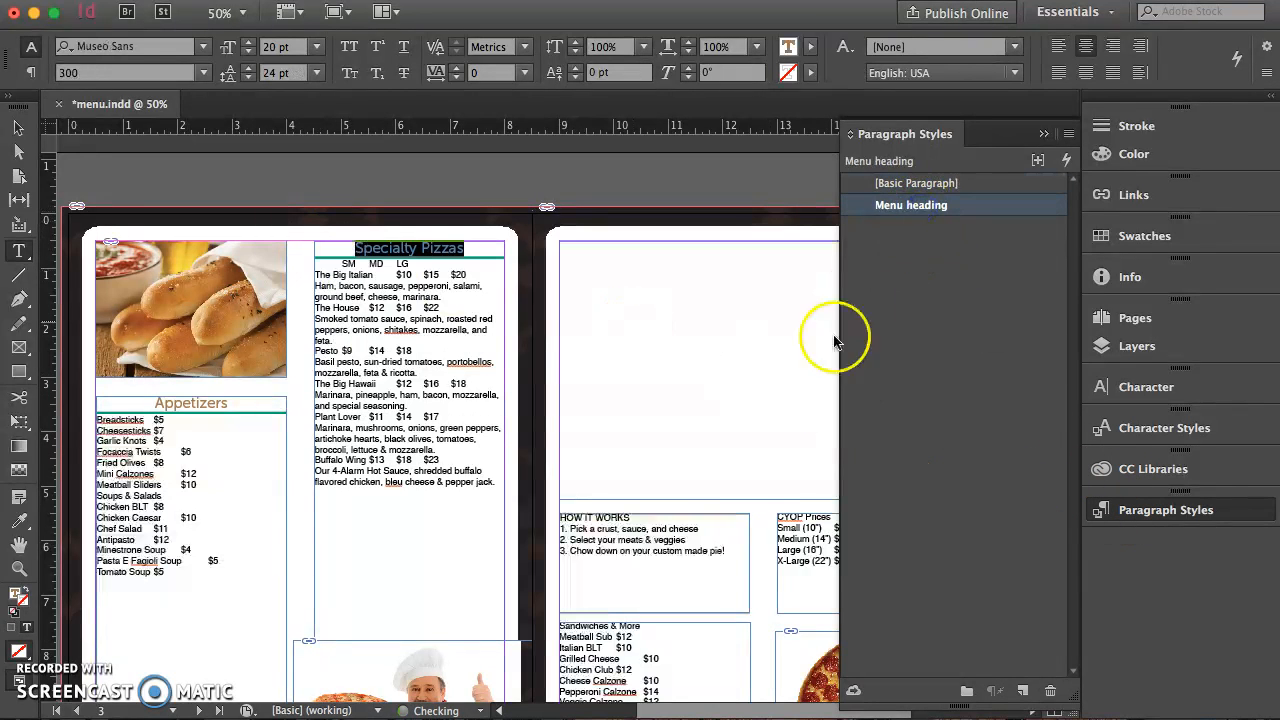
{"action": "left_click", "coordinate": [645, 515]}
{"action": "left_click_drag", "start_coordinate": [645, 515], "coordinate": [560, 517]}
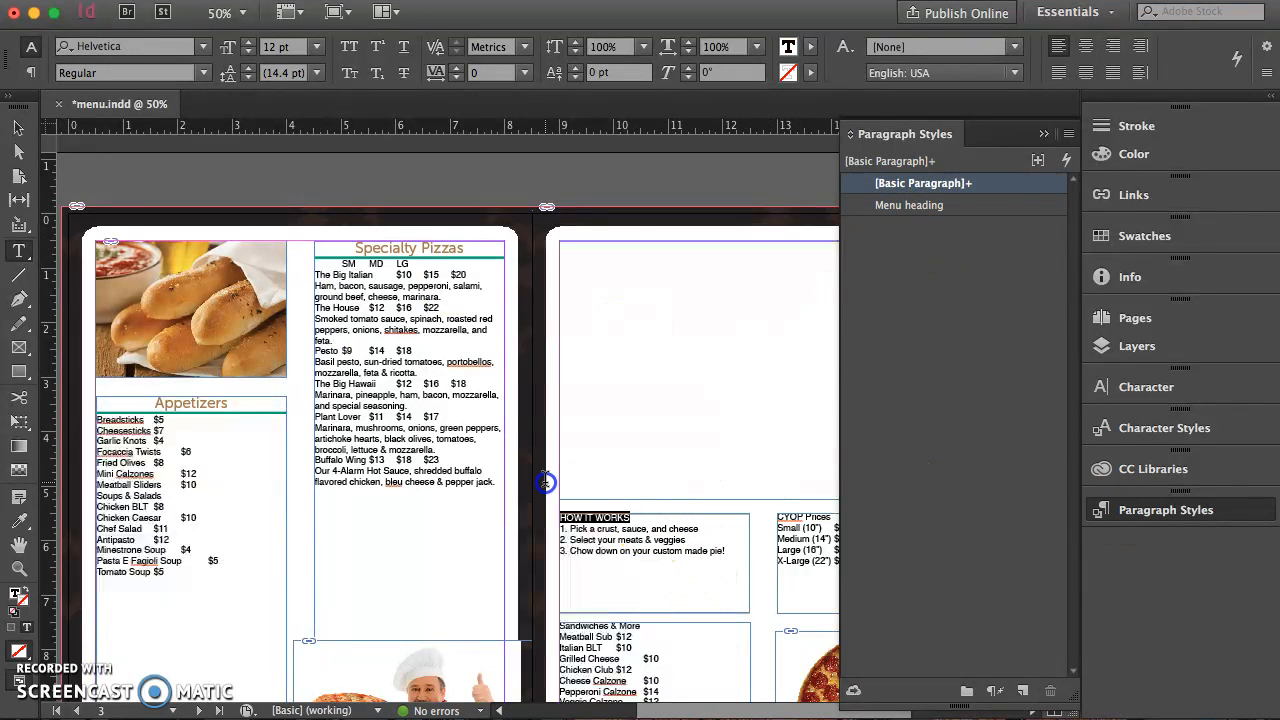
{"action": "left_click", "coordinate": [920, 206]}
Apply the Menu heading paragraph style to the Sandwiches & More and CYOP Prices headings.
{"action": "scroll", "coordinate": [703, 441], "scroll_direction": "right", "scroll_amount": 3}
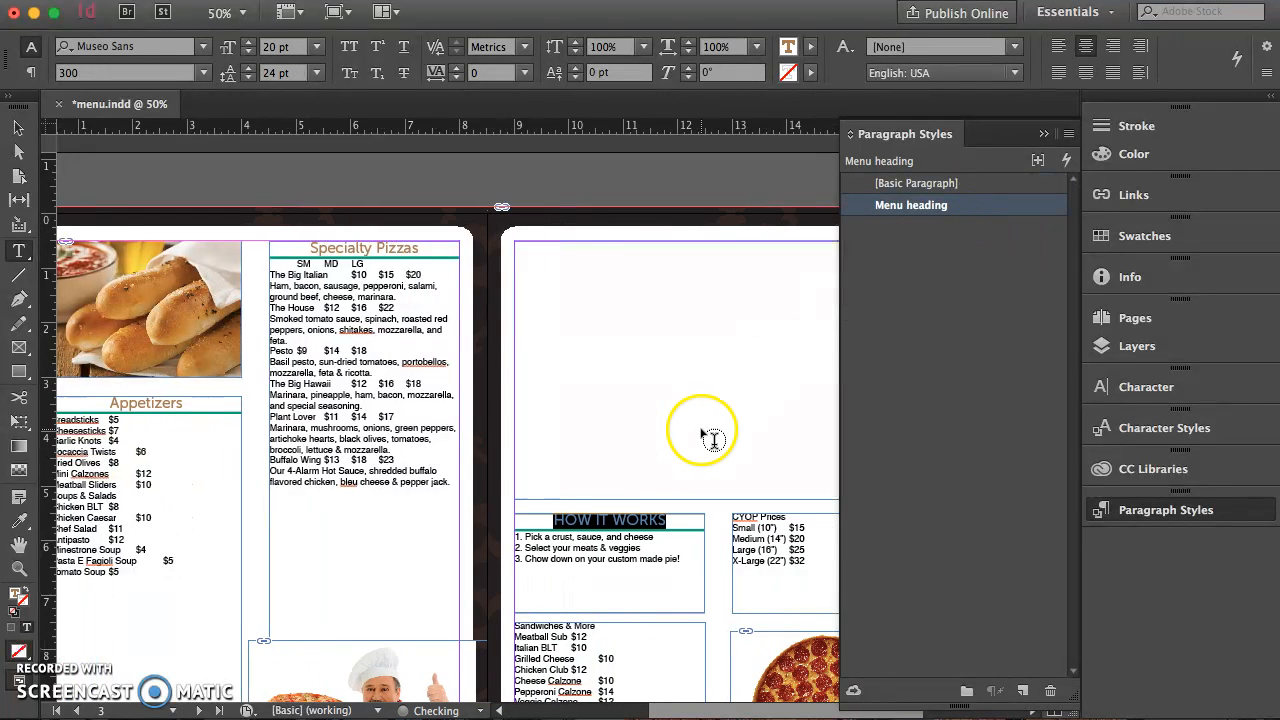
{"action": "triple_click", "coordinate": [578, 625]}
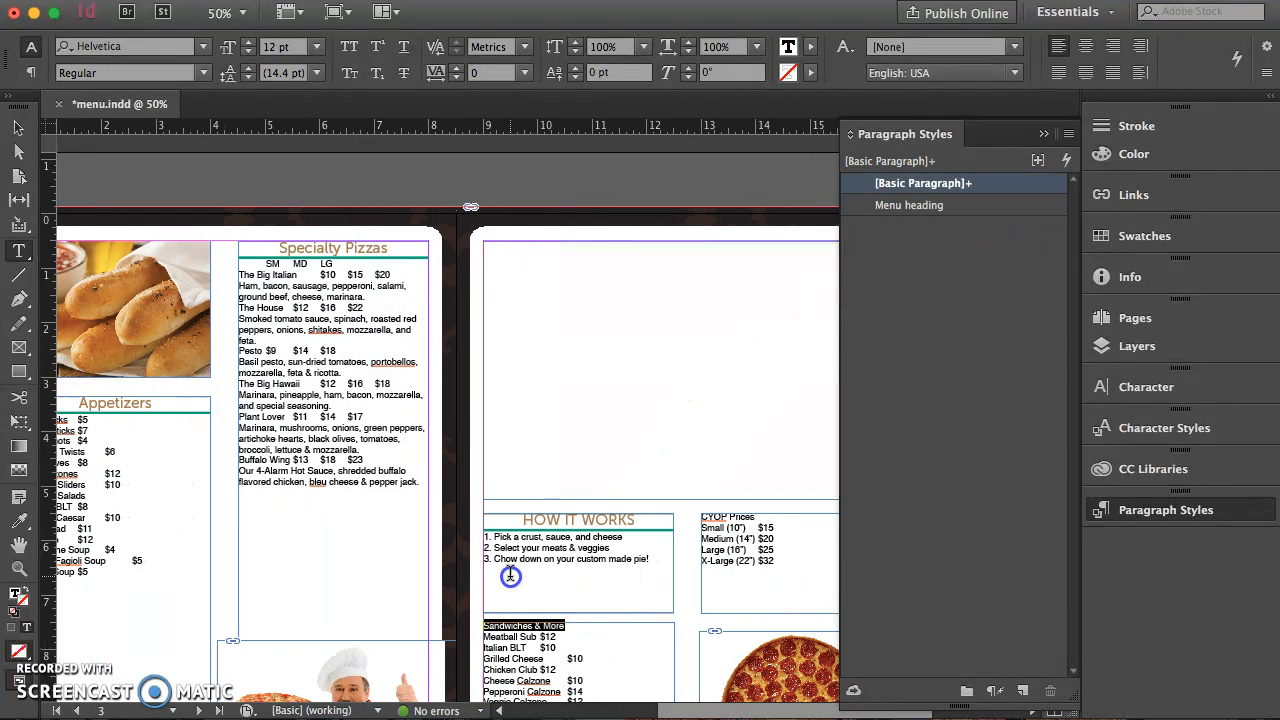
{"action": "left_click", "coordinate": [910, 205]}
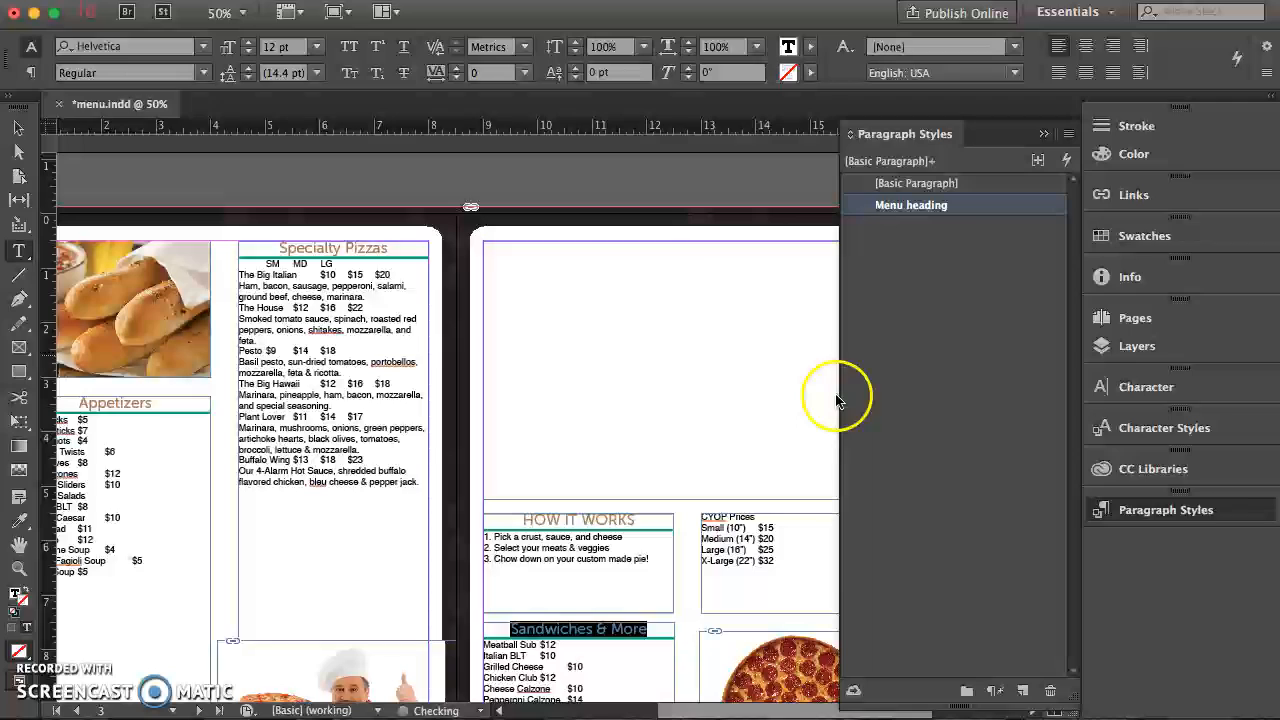
{"action": "triple_click", "coordinate": [752, 518]}
{"action": "left_click", "coordinate": [945, 209]}
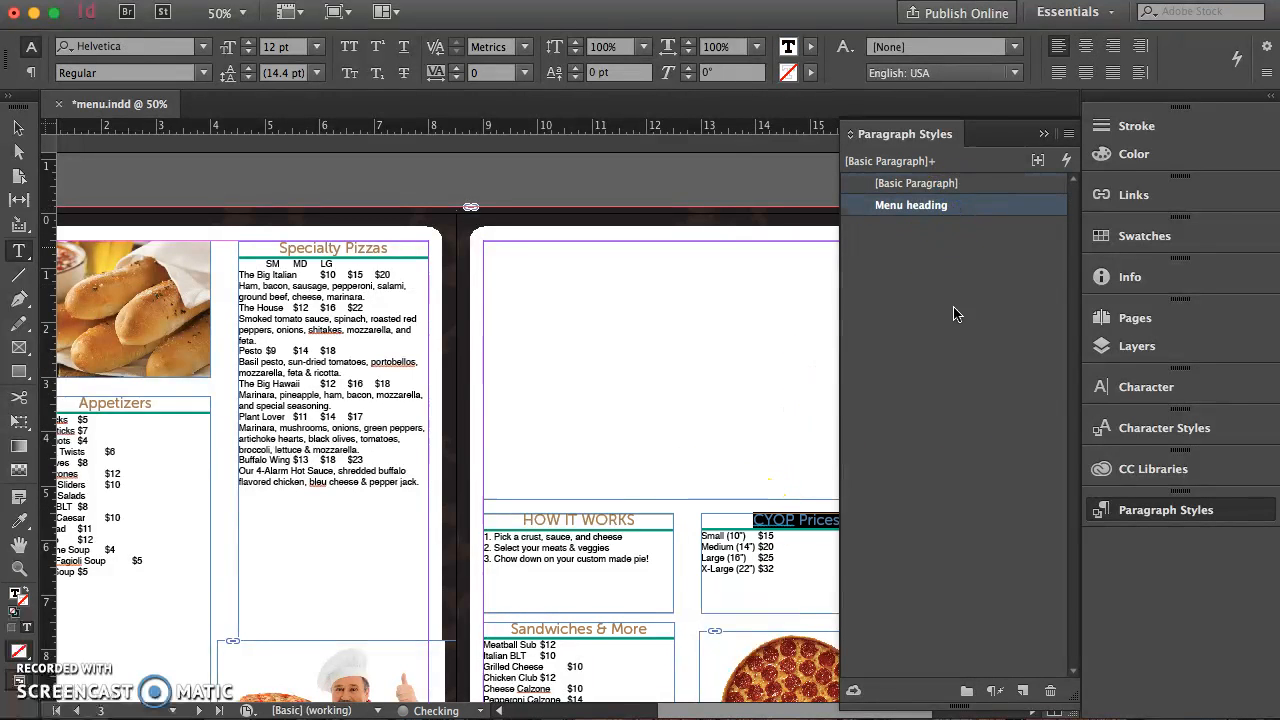
{"action": "scroll", "coordinate": [707, 484], "scroll_direction": "right", "scroll_amount": 1}
{"action": "scroll", "coordinate": [708, 484], "scroll_direction": "right", "scroll_amount": 2}
{"action": "left_click", "coordinate": [735, 520]}
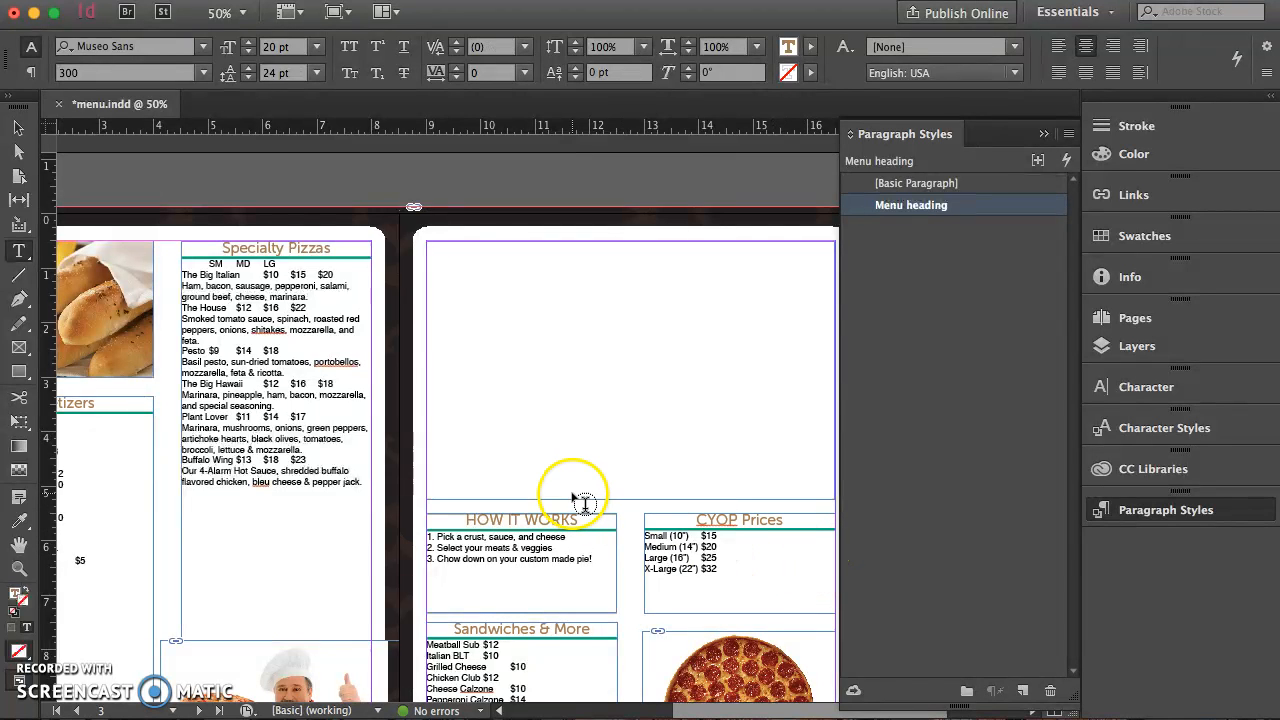
Create a new paragraph style named Menu items from the list of dishes and prices under Appetizers.
{"action": "scroll", "coordinate": [571, 500], "scroll_direction": "left", "scroll_amount": 10}
{"action": "scroll", "coordinate": [605, 497], "scroll_direction": "right", "scroll_amount": 4}
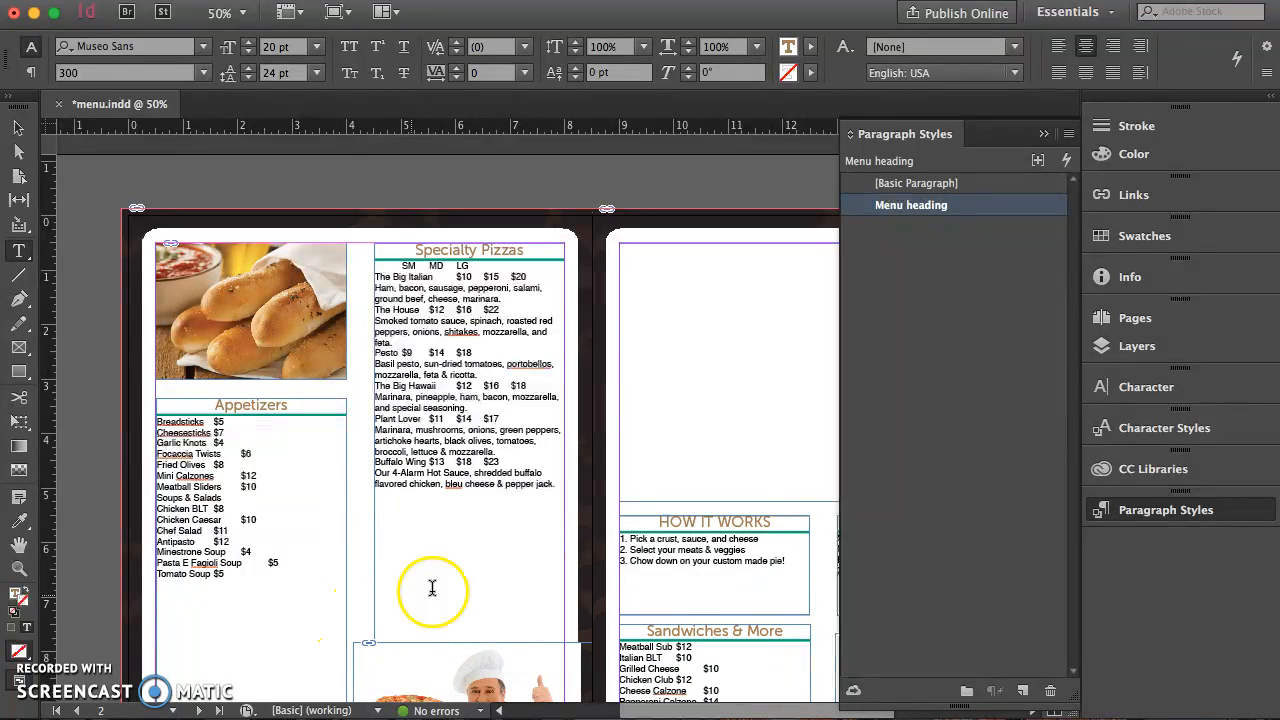
{"action": "left_click_drag", "start_coordinate": [243, 586], "coordinate": [140, 424]}
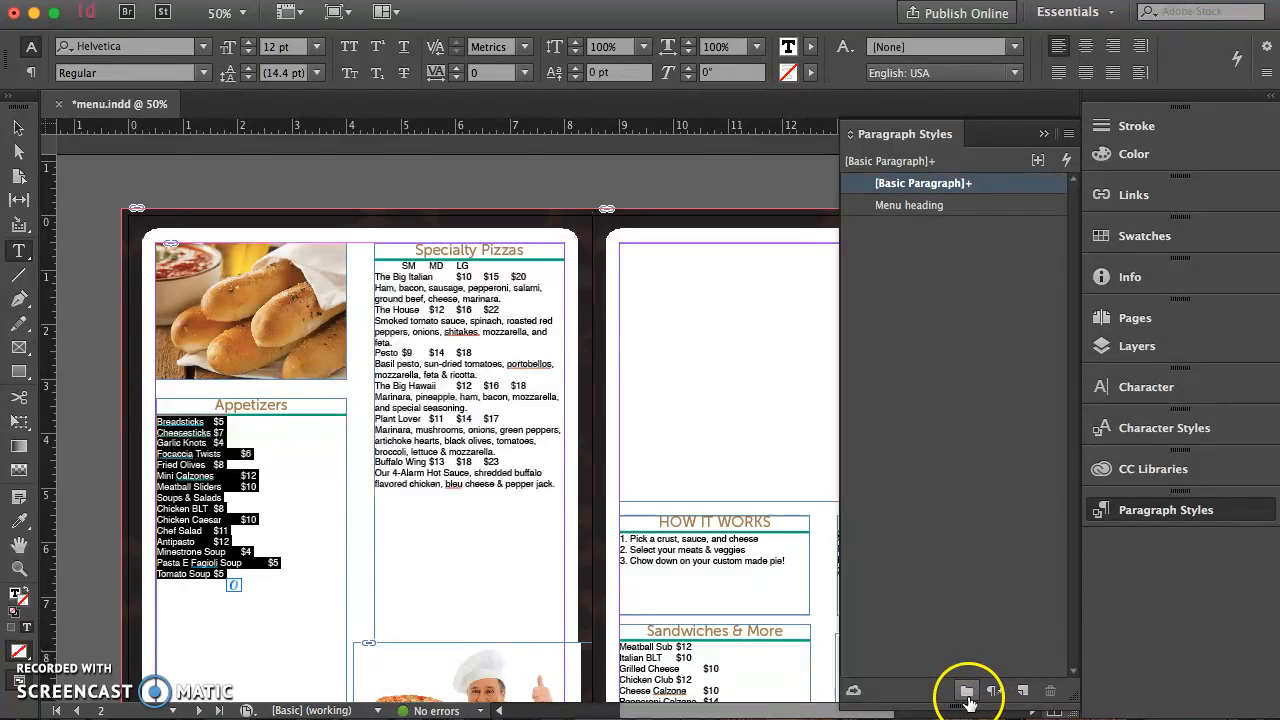
{"action": "left_click", "coordinate": [1022, 692]}
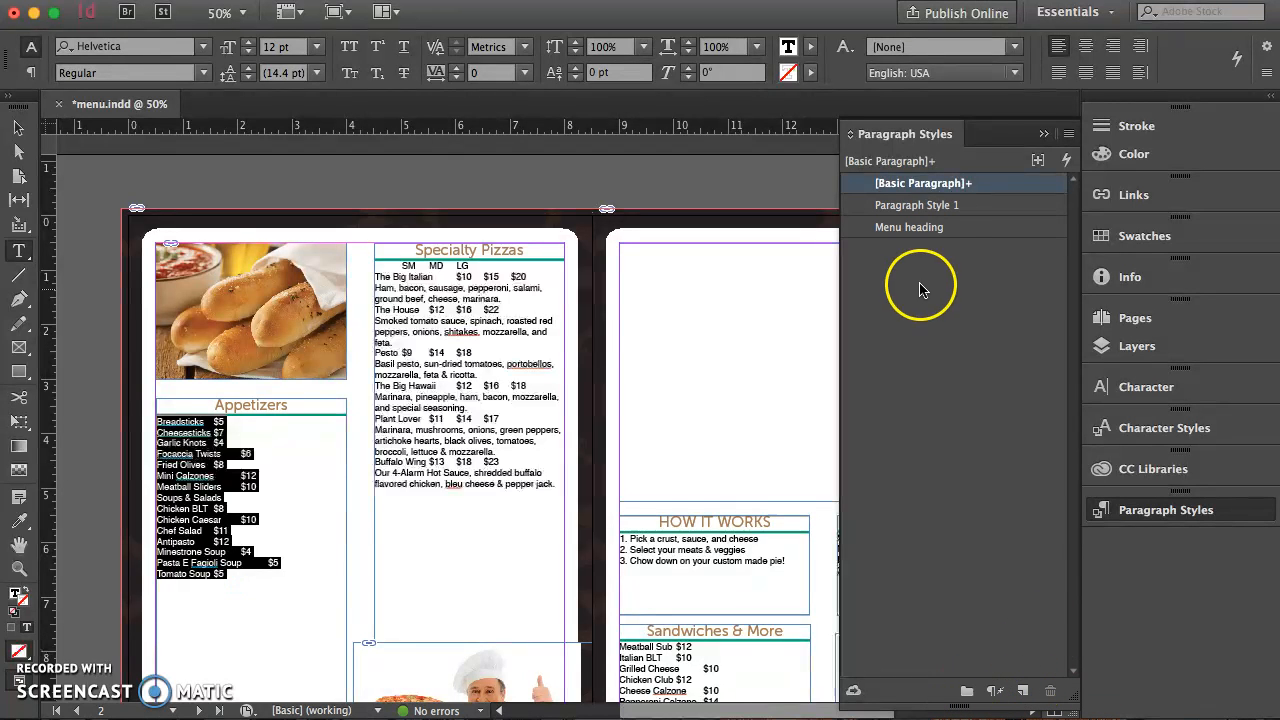
{"action": "double_click", "coordinate": [937, 210]}
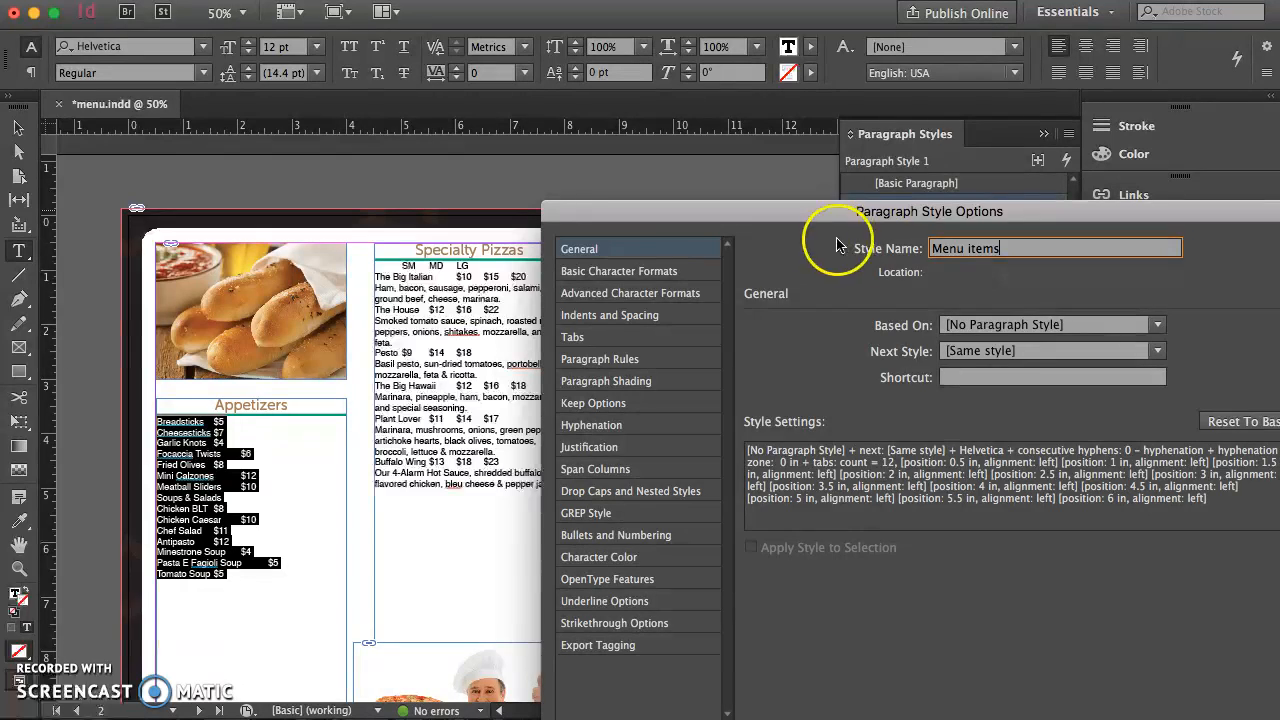
Set the Menu items style's font family to Museo Sans with font style 700.
{"action": "left_click", "coordinate": [678, 273]}
{"action": "left_click", "coordinate": [931, 343]}
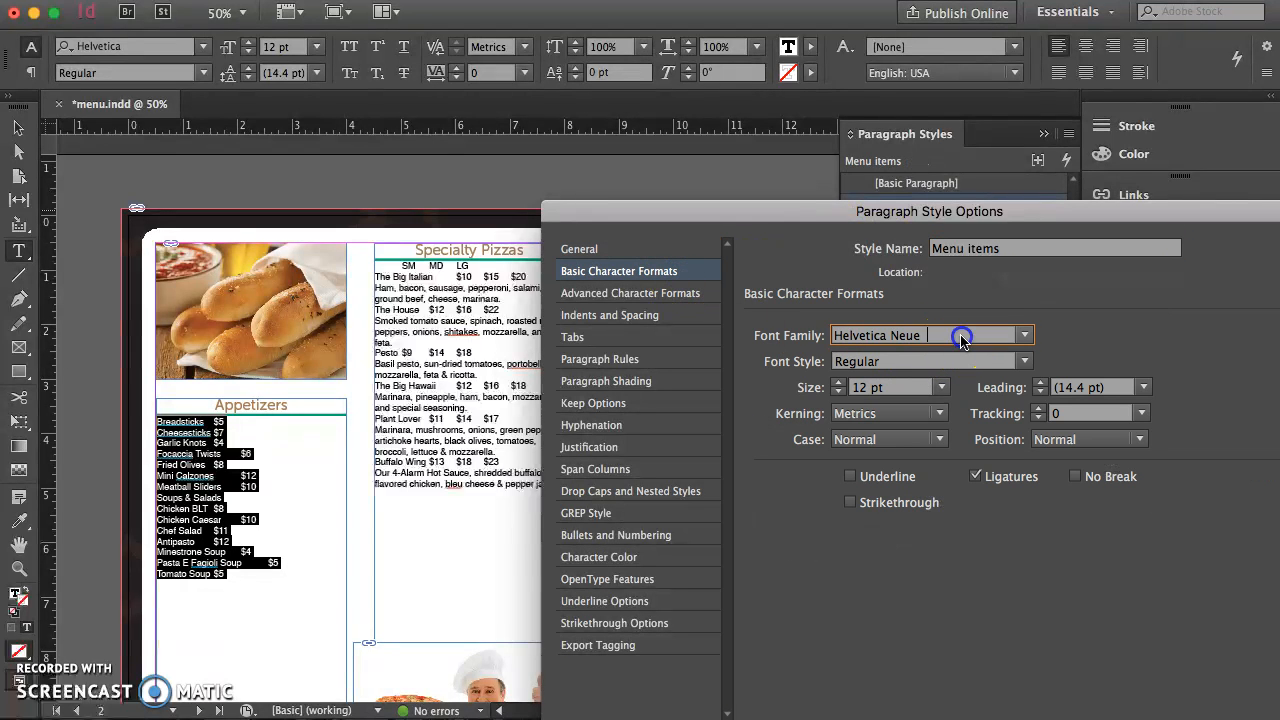
{"action": "type", "text": "Men"}
{"action": "key", "text": "BackSpace"}
{"action": "key", "text": "BackSpace"}
{"action": "type", "text": "useo Sans"}
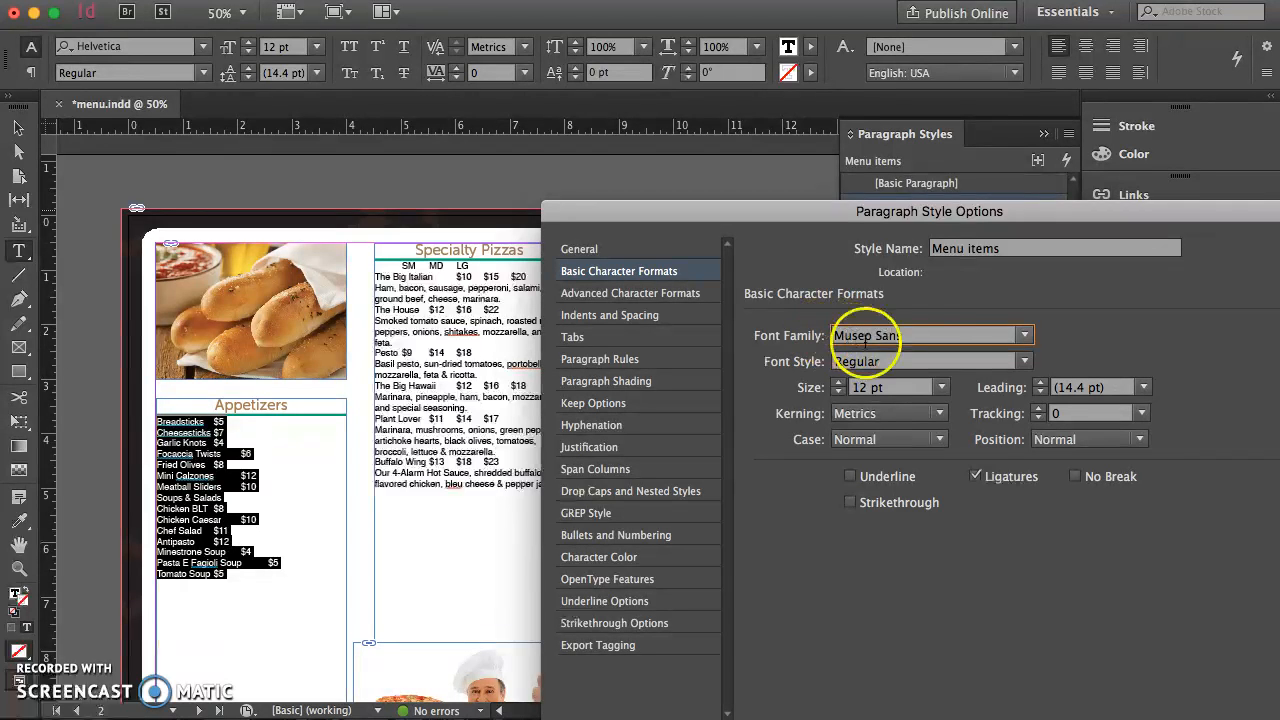
{"action": "left_click", "coordinate": [1024, 361]}
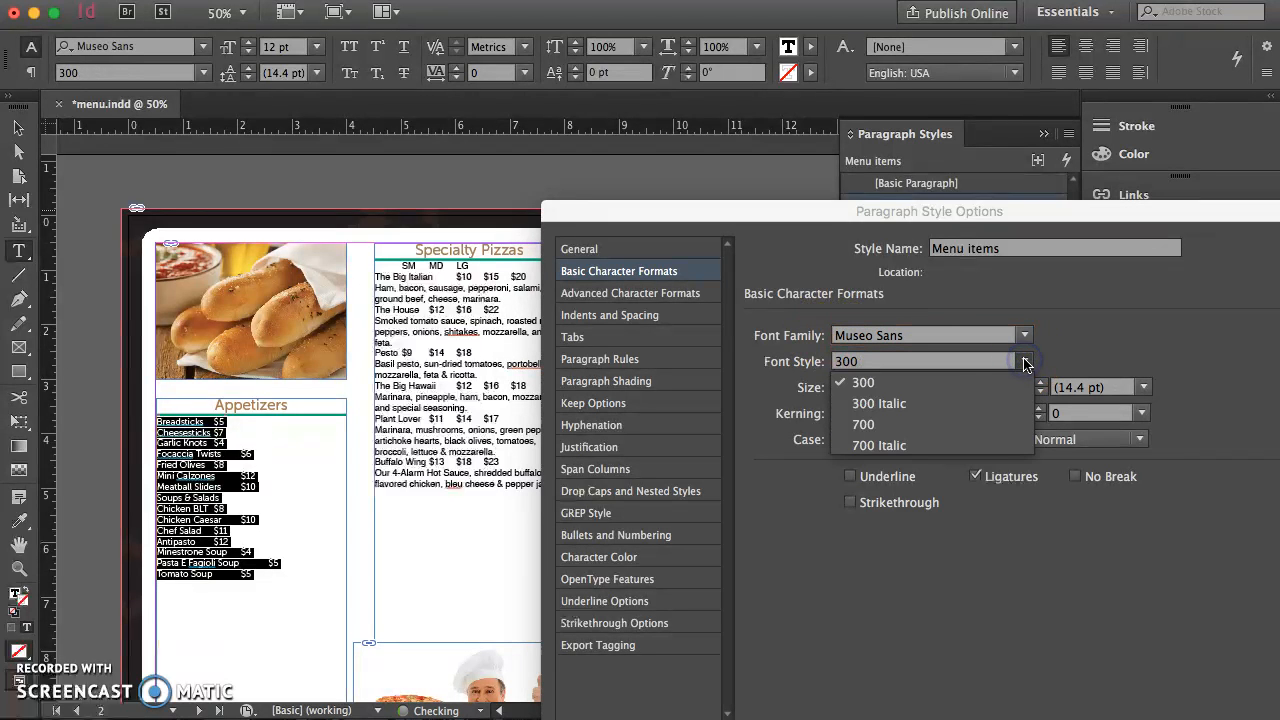
{"action": "left_click", "coordinate": [984, 431]}
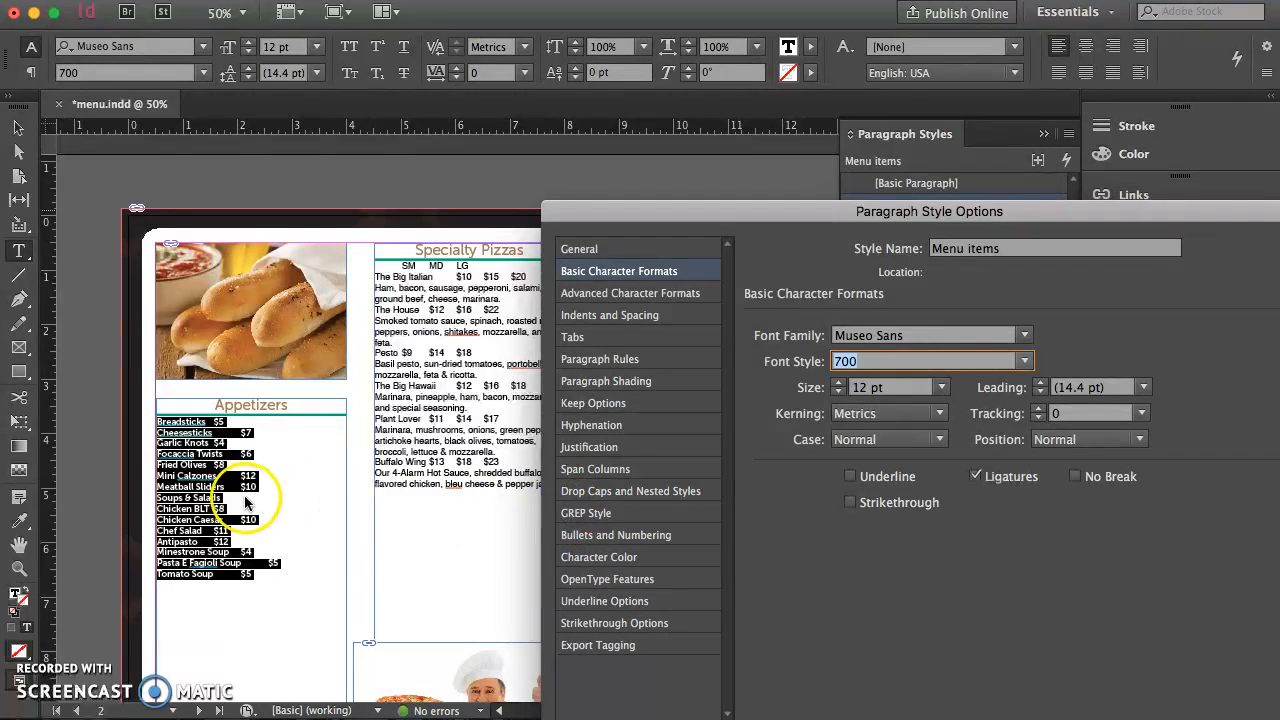
{"action": "key", "text": "super+space"}
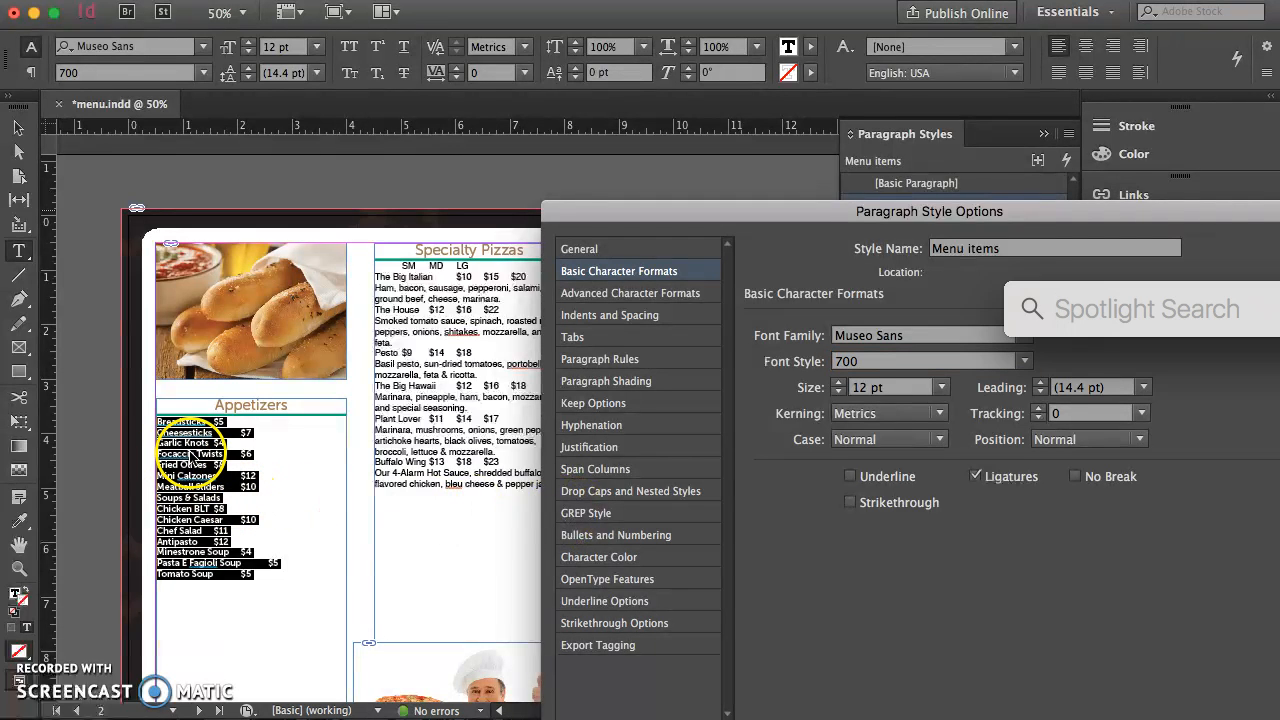
{"action": "key", "text": "Escape"}
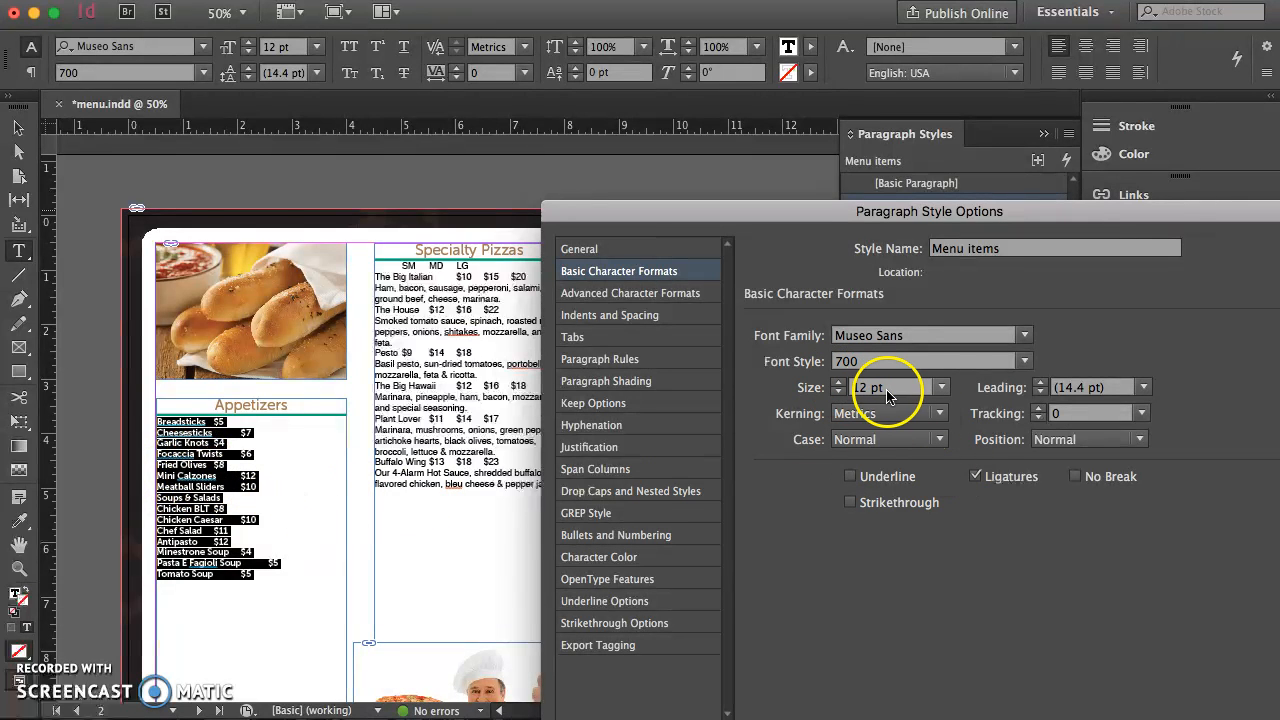
Set the Menu items style's font size to 14 pt and its leading to 14 pt.
{"action": "left_click", "coordinate": [941, 388]}
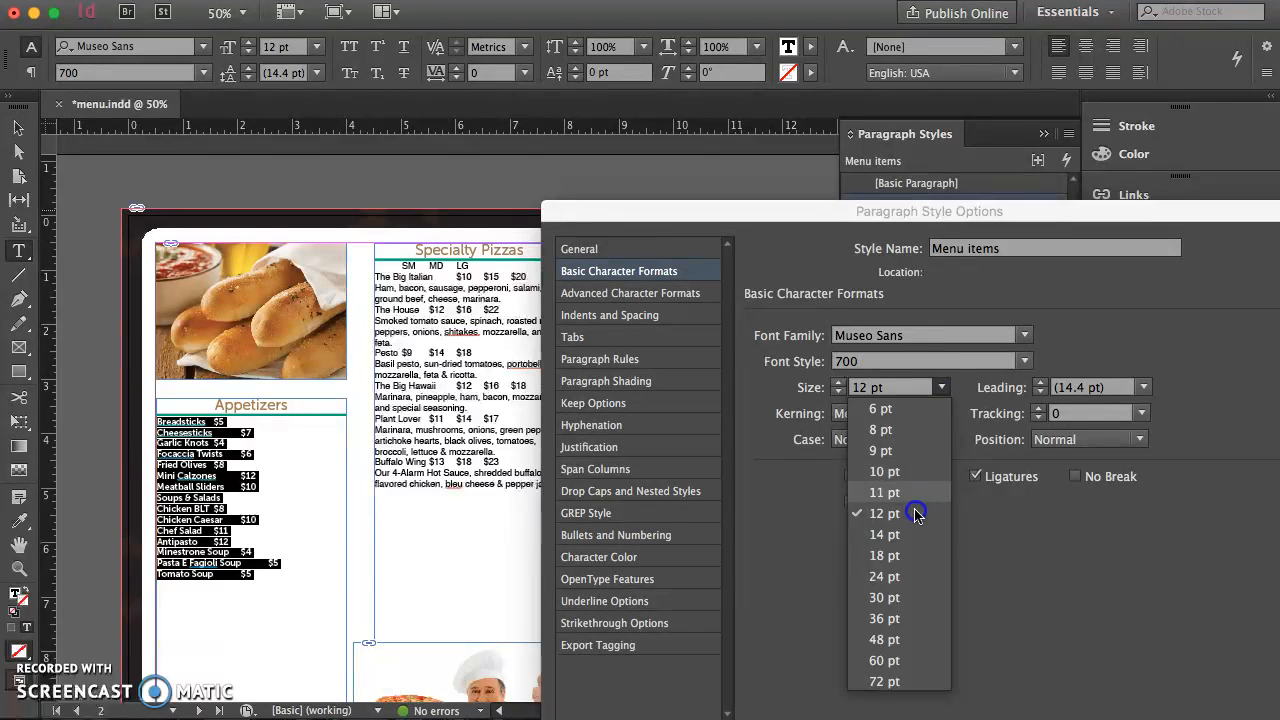
{"action": "left_click", "coordinate": [884, 534]}
{"action": "left_click", "coordinate": [1145, 388]}
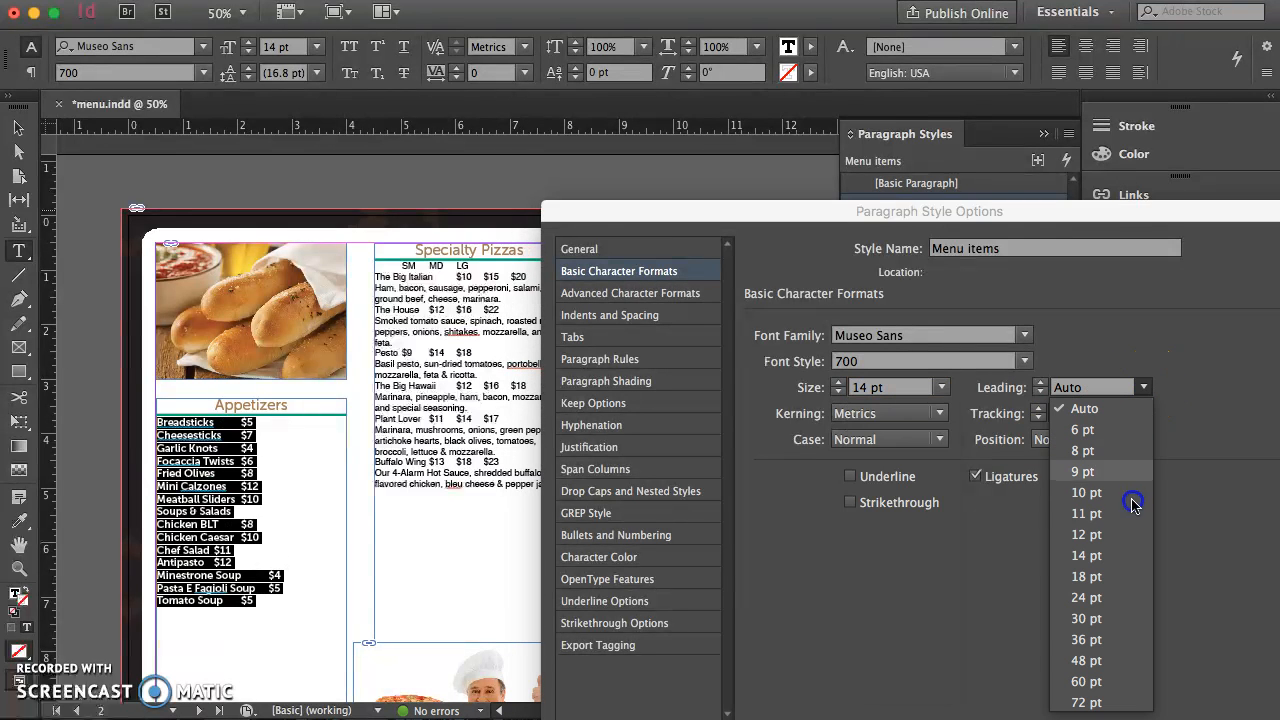
{"action": "left_click", "coordinate": [1130, 553]}
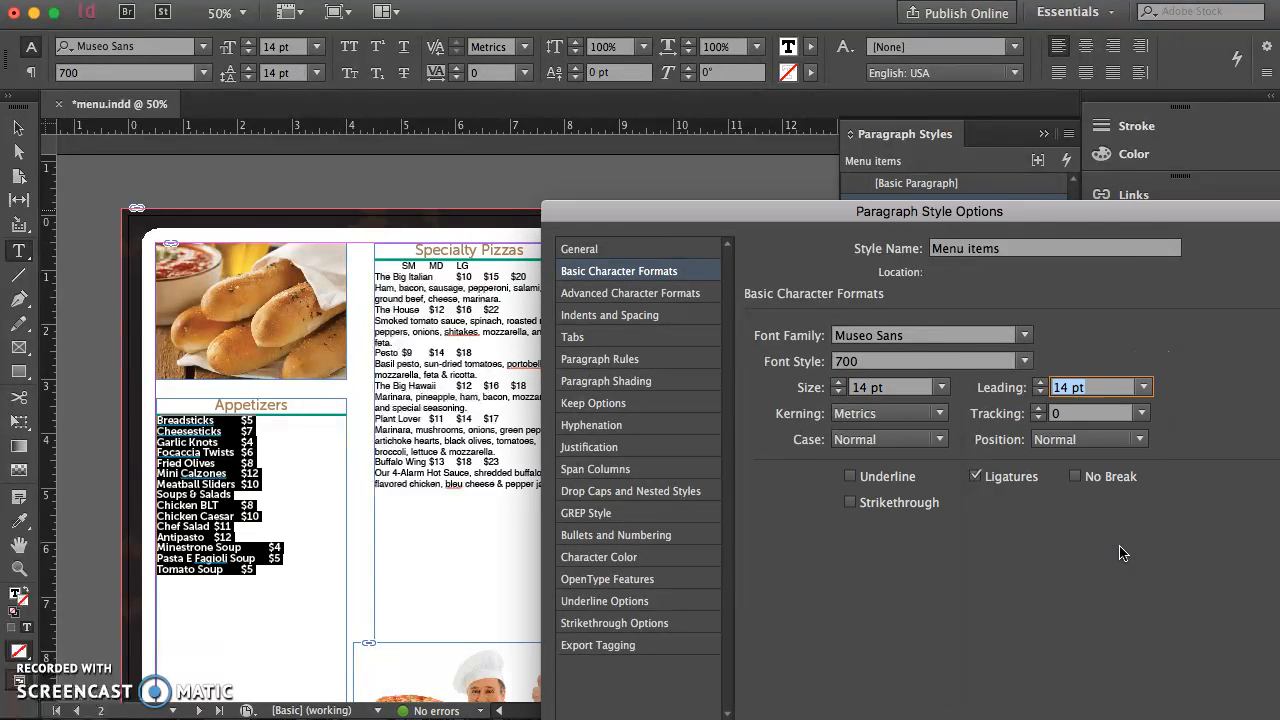
Set the Menu items style's space before and space after to 0.0625 in, save the style options, and deselect the list.
{"action": "left_click", "coordinate": [665, 315]}
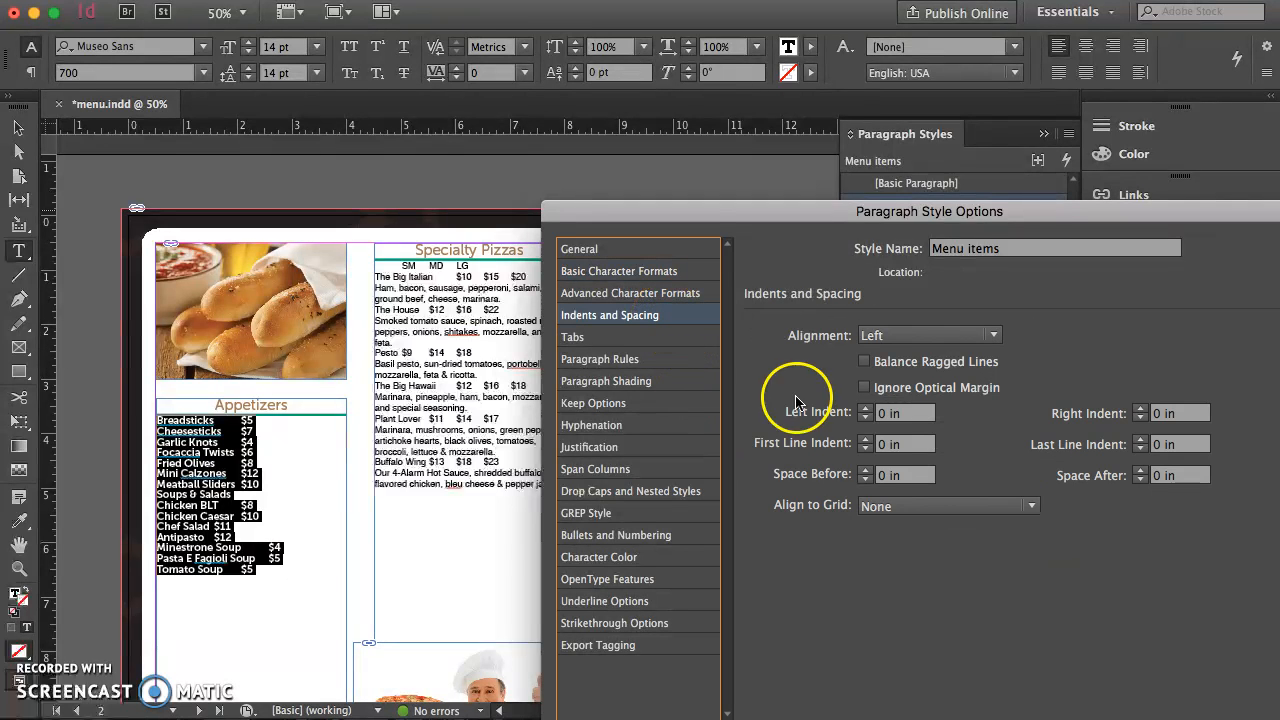
{"action": "left_click", "coordinate": [865, 470]}
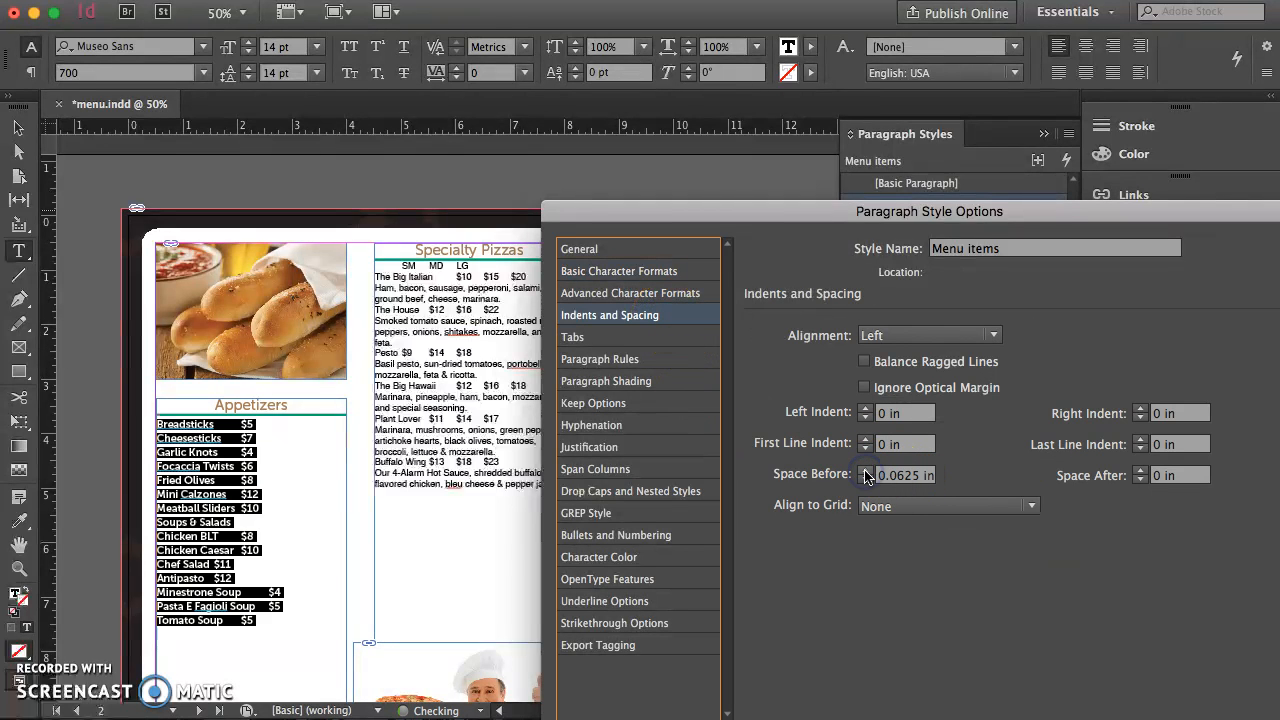
{"action": "left_click", "coordinate": [1140, 470]}
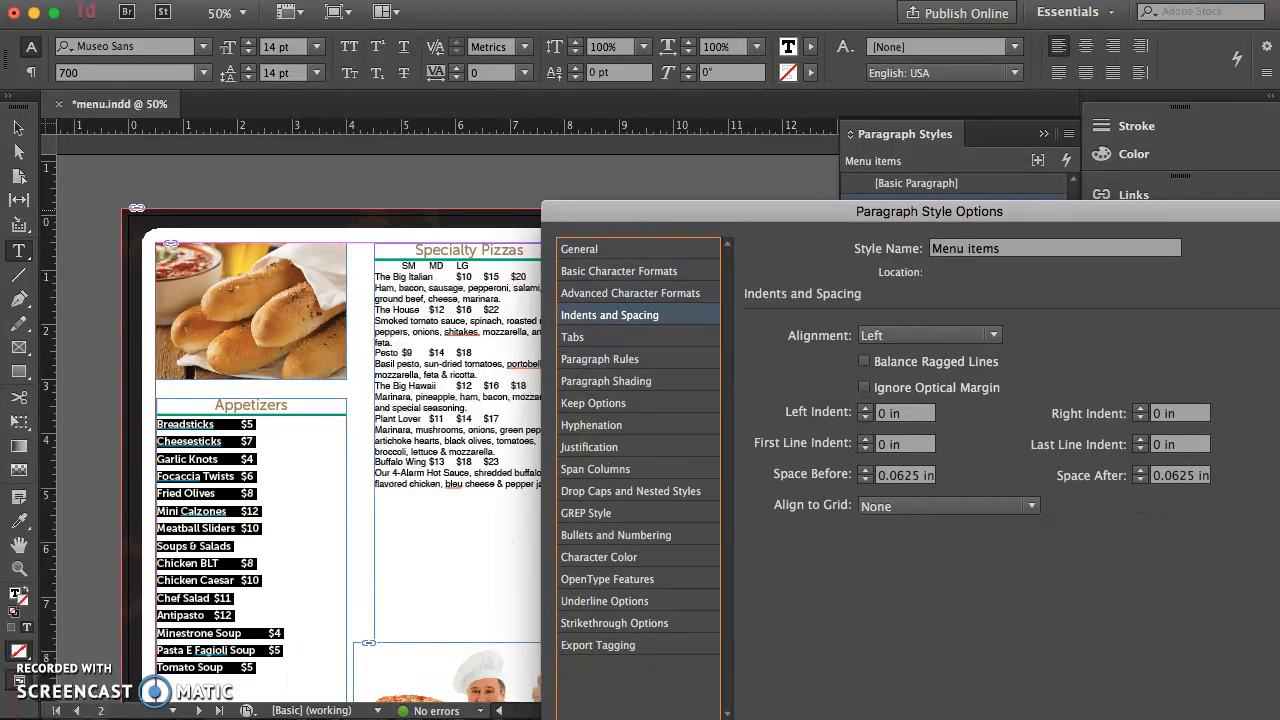
{"action": "key", "text": "Return"}
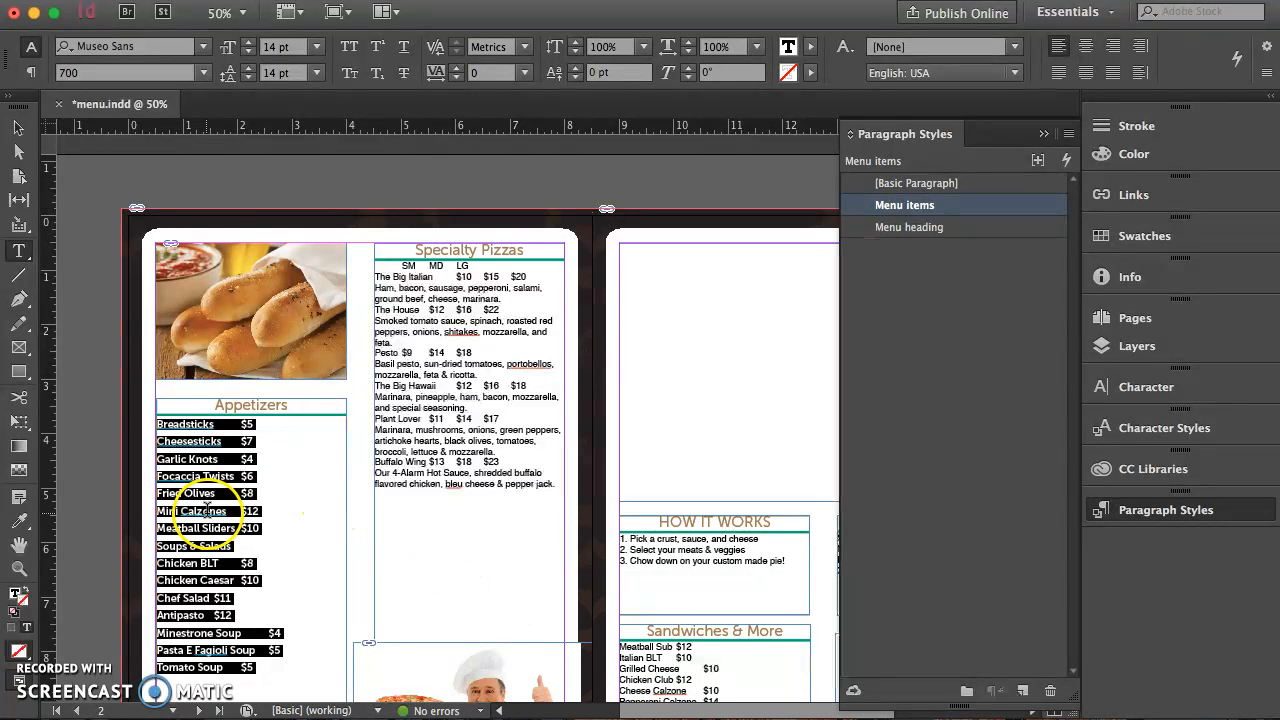
{"action": "left_click", "coordinate": [240, 494]}
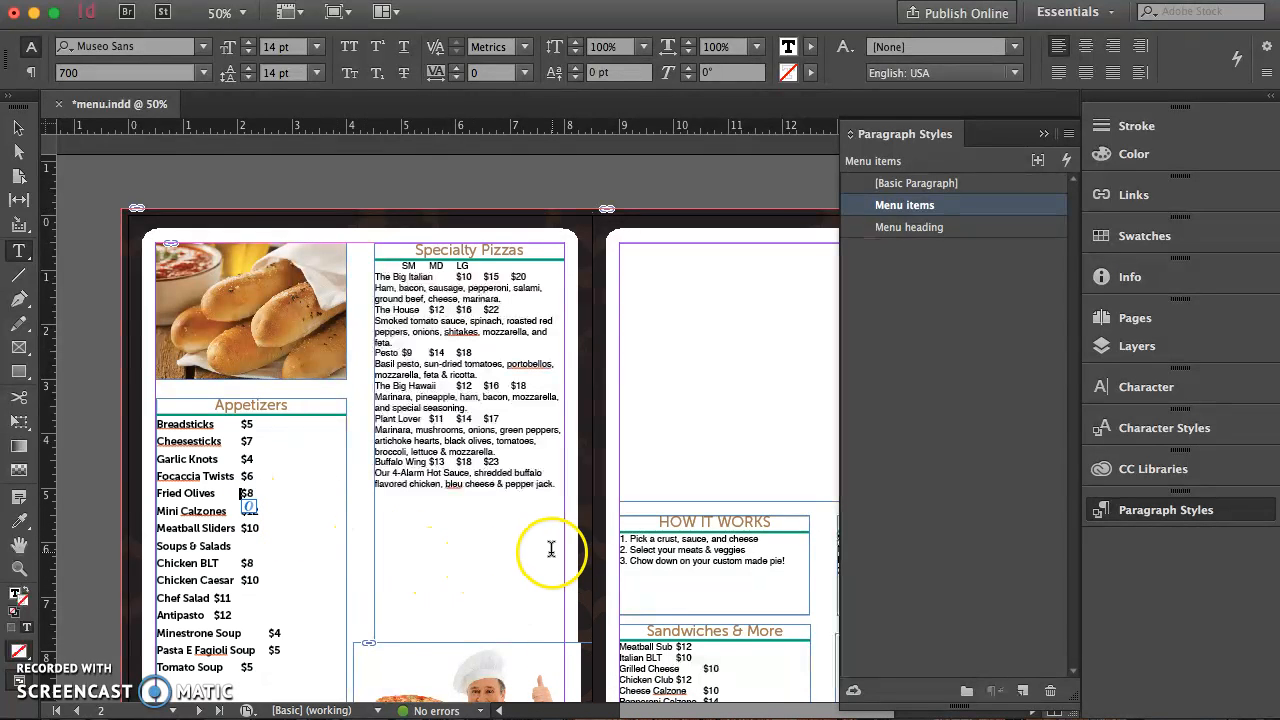
Apply the Menu items paragraph style to the three numbered instructions under HOW IT WORKS.
{"action": "scroll", "coordinate": [551, 549], "scroll_direction": "right", "scroll_amount": 4}
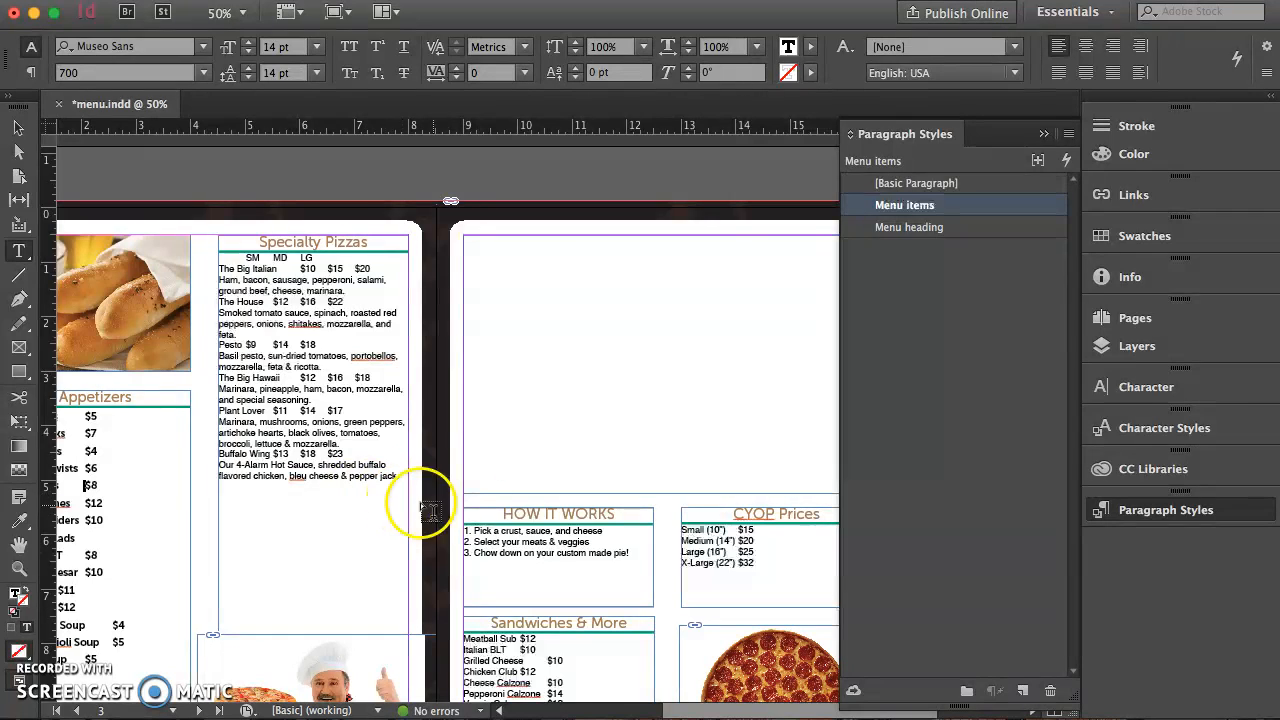
{"action": "left_click_drag", "start_coordinate": [630, 553], "coordinate": [443, 524]}
{"action": "left_click", "coordinate": [909, 227]}
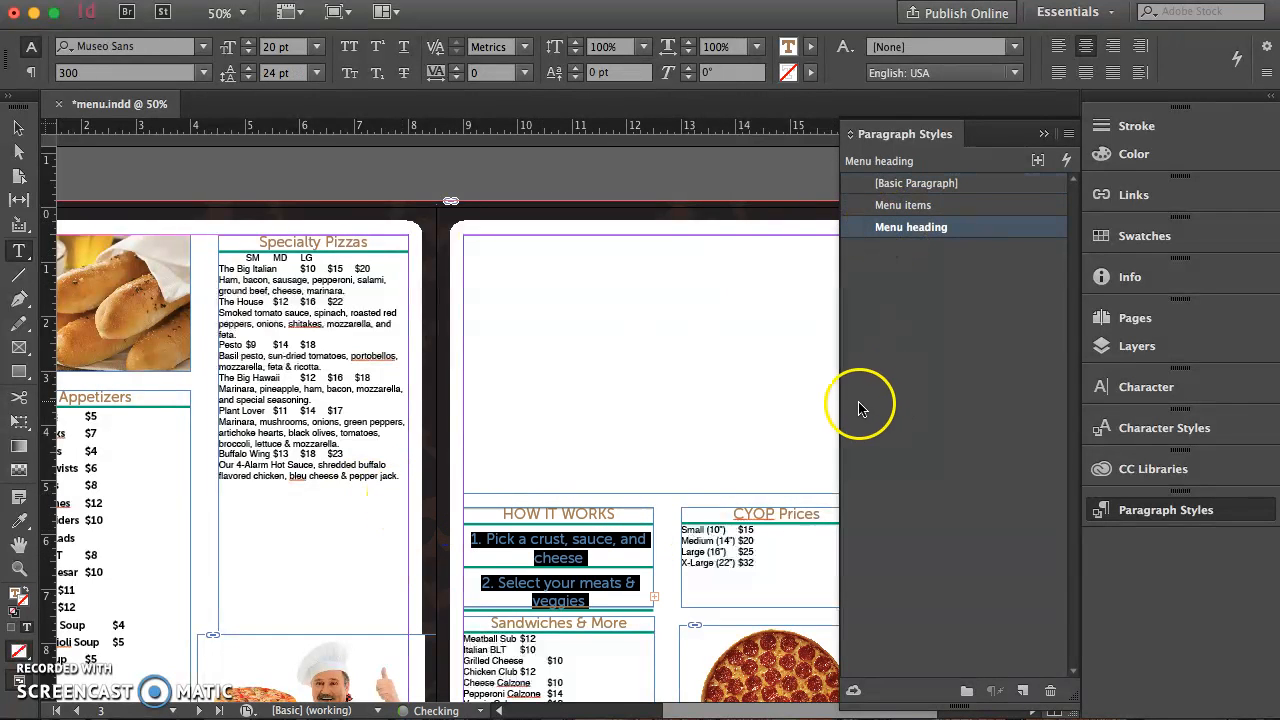
{"action": "left_click", "coordinate": [927, 207]}
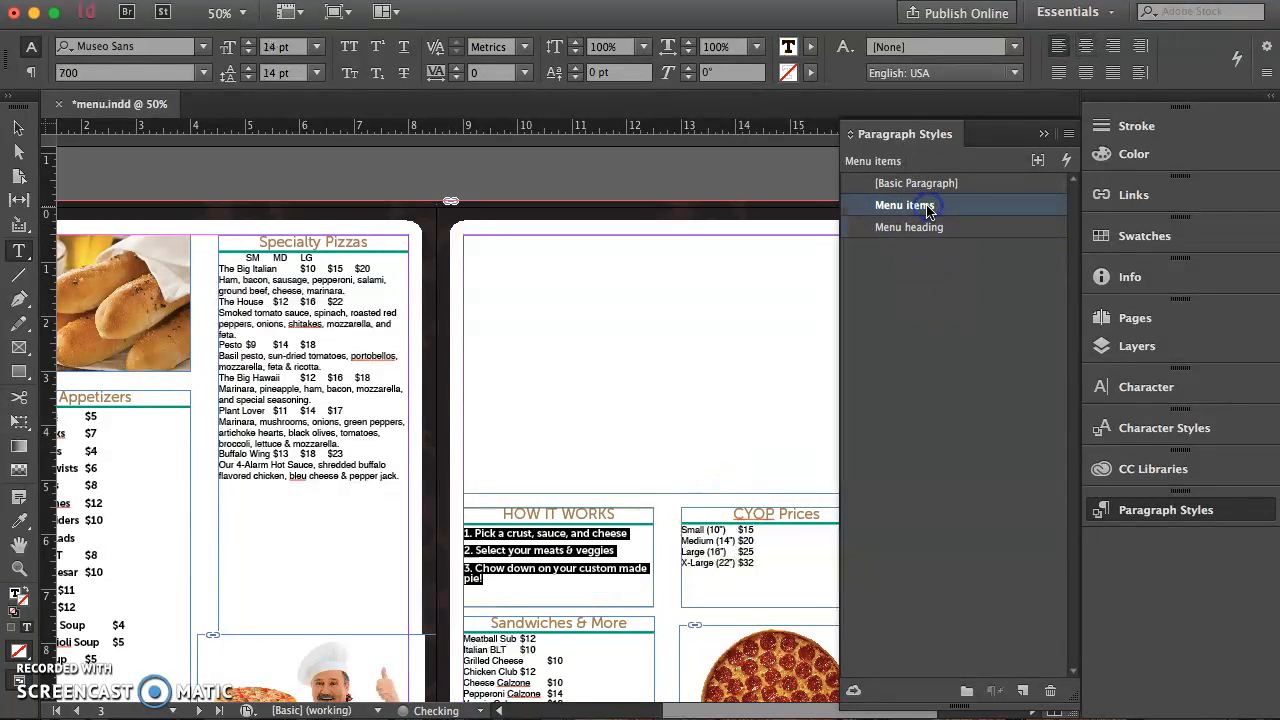
{"action": "left_click", "coordinate": [929, 212]}
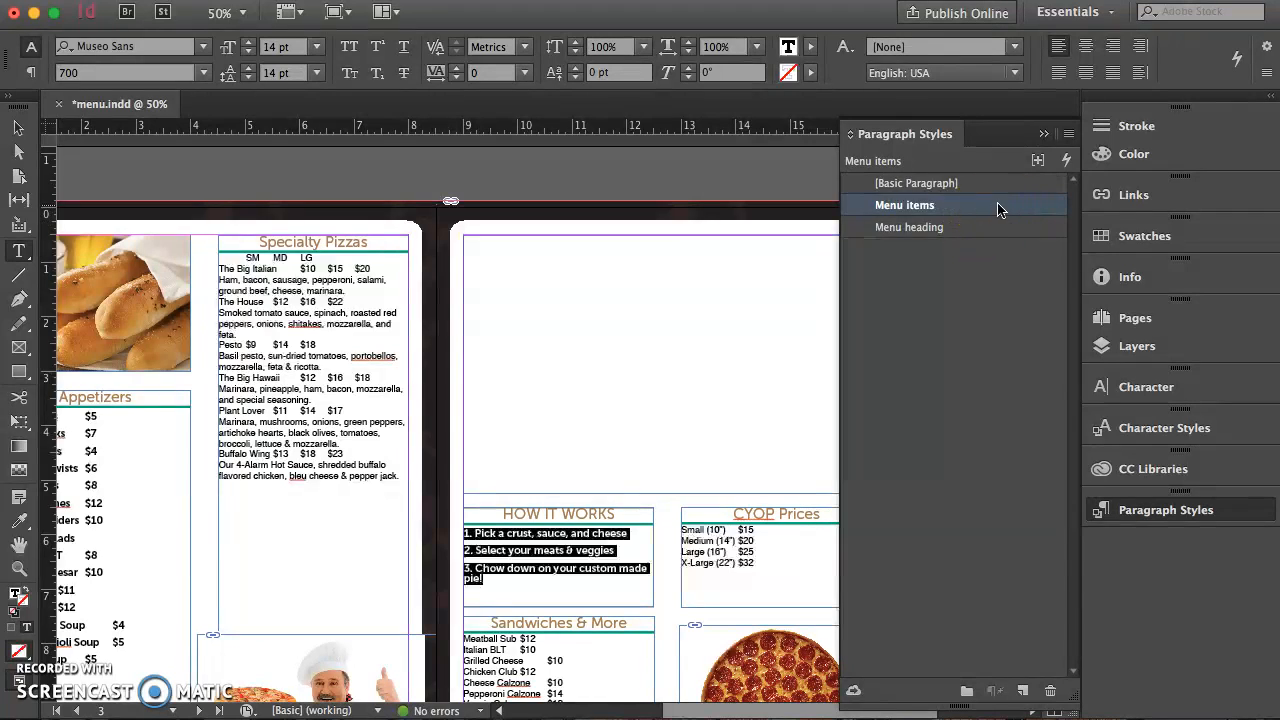
Apply the Menu items paragraph style to the four pizza size and price lines under CYOP Prices.
{"action": "left_click", "coordinate": [745, 543]}
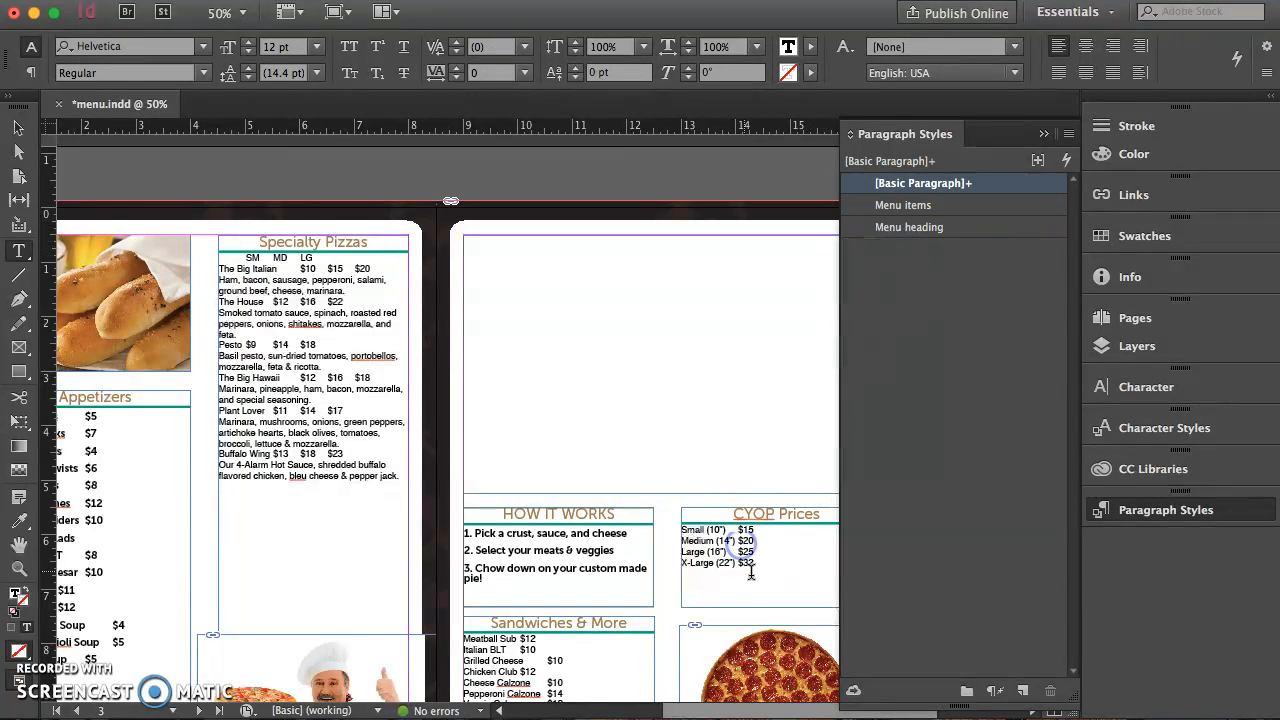
{"action": "left_click_drag", "start_coordinate": [771, 567], "coordinate": [681, 541]}
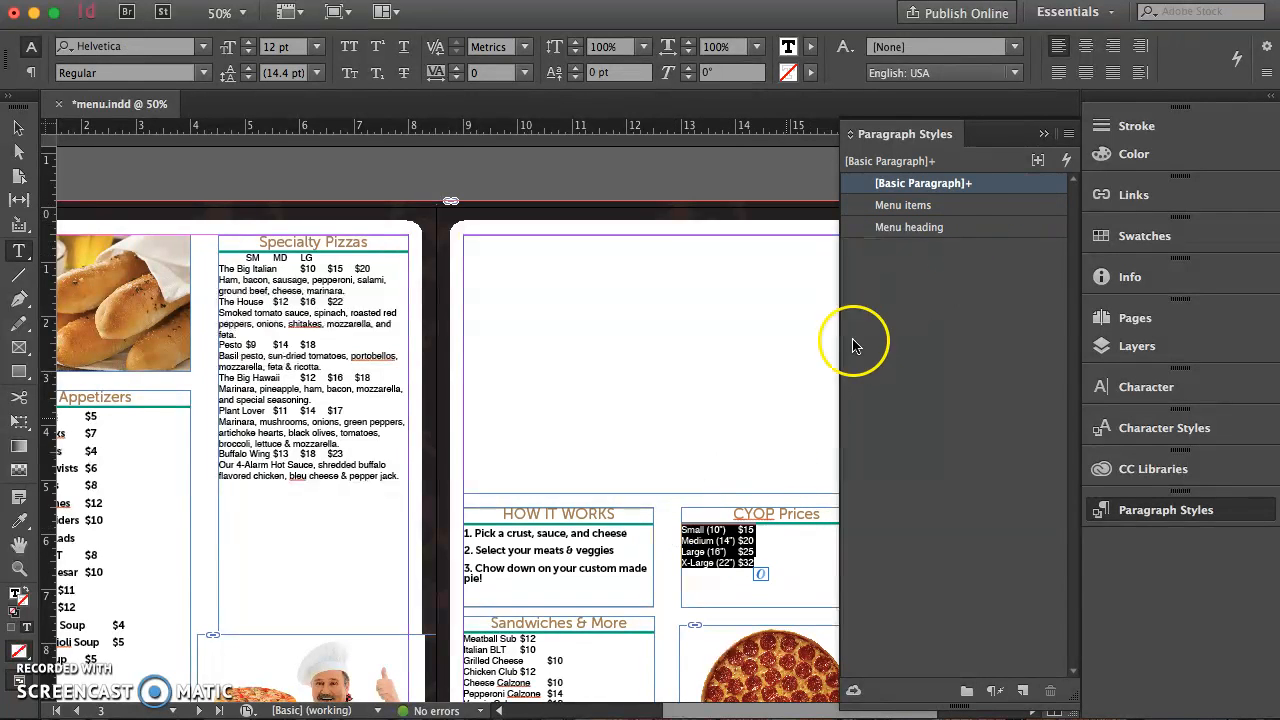
{"action": "left_click", "coordinate": [930, 205]}
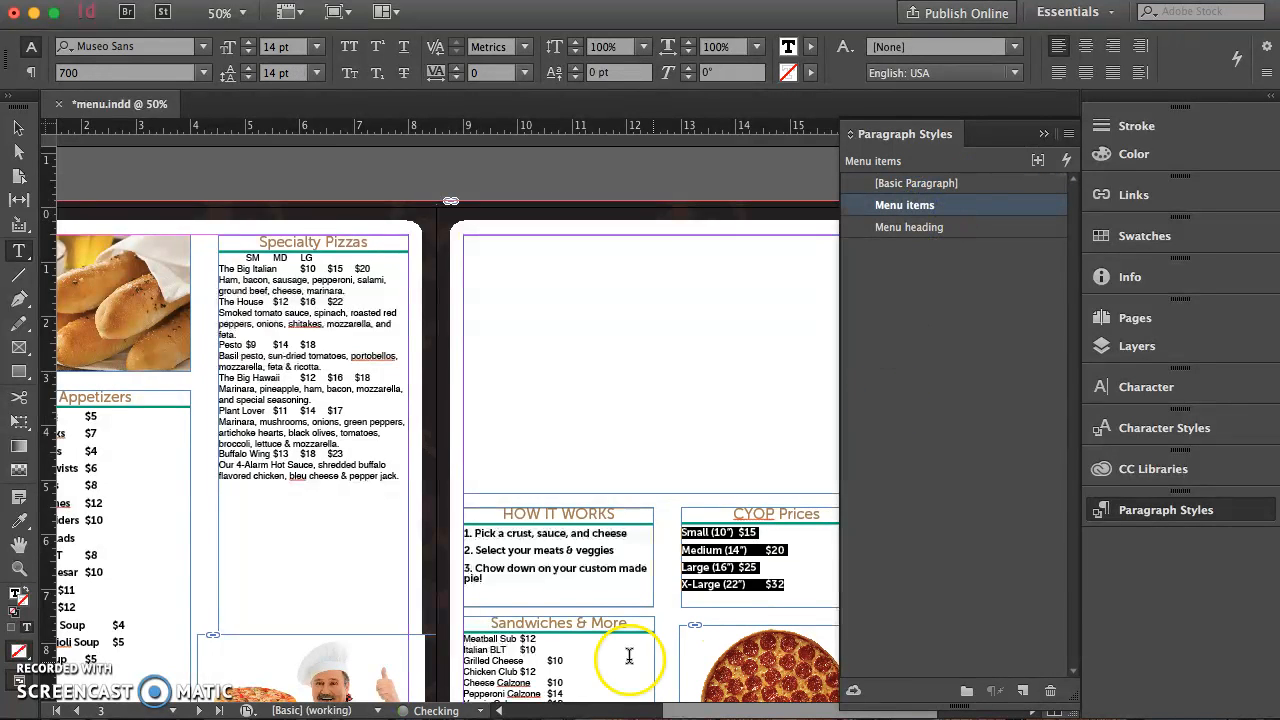
Apply the Menu items paragraph style to all the item and price lines under Sandwiches & More.
{"action": "scroll", "coordinate": [629, 656], "scroll_direction": "down", "scroll_amount": 3}
{"action": "left_click_drag", "start_coordinate": [594, 608], "coordinate": [443, 539]}
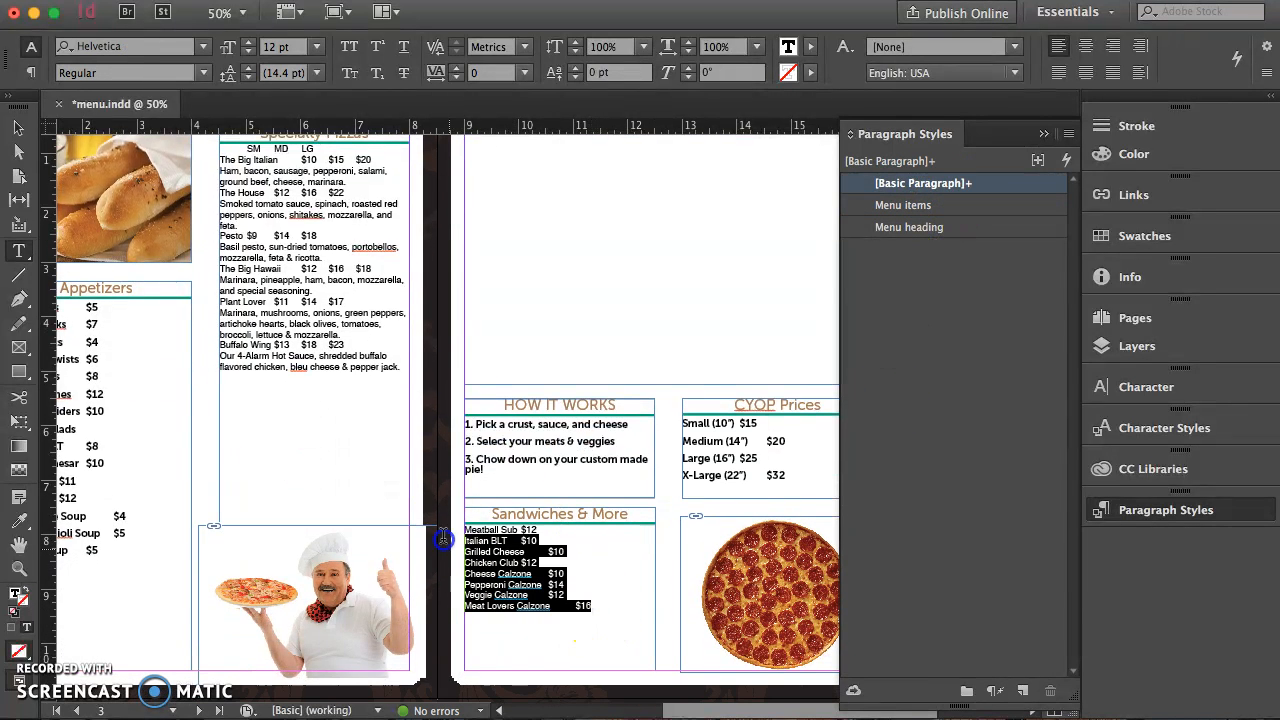
{"action": "left_click", "coordinate": [929, 206]}
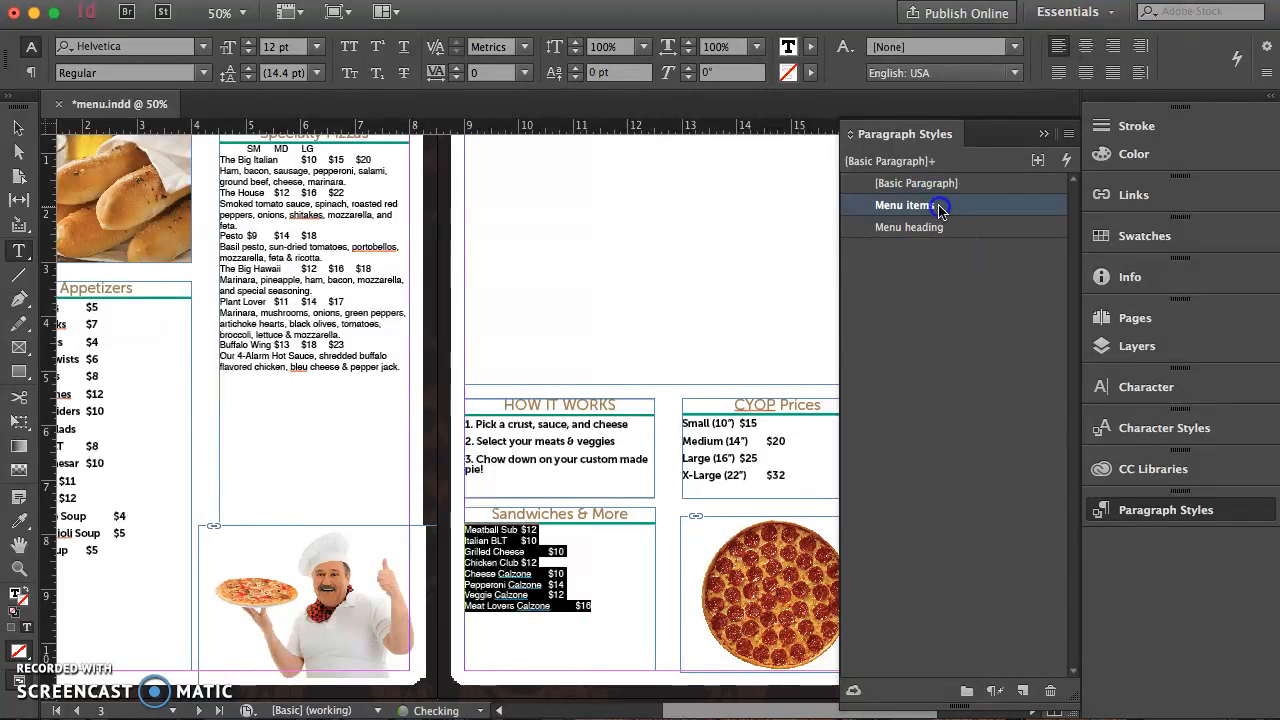
Apply the Menu items paragraph style to the whole Specialty Pizzas list, from the SM MD LG line through the Buffalo Wing description.
{"action": "scroll", "coordinate": [680, 557], "scroll_direction": "up", "scroll_amount": 3}
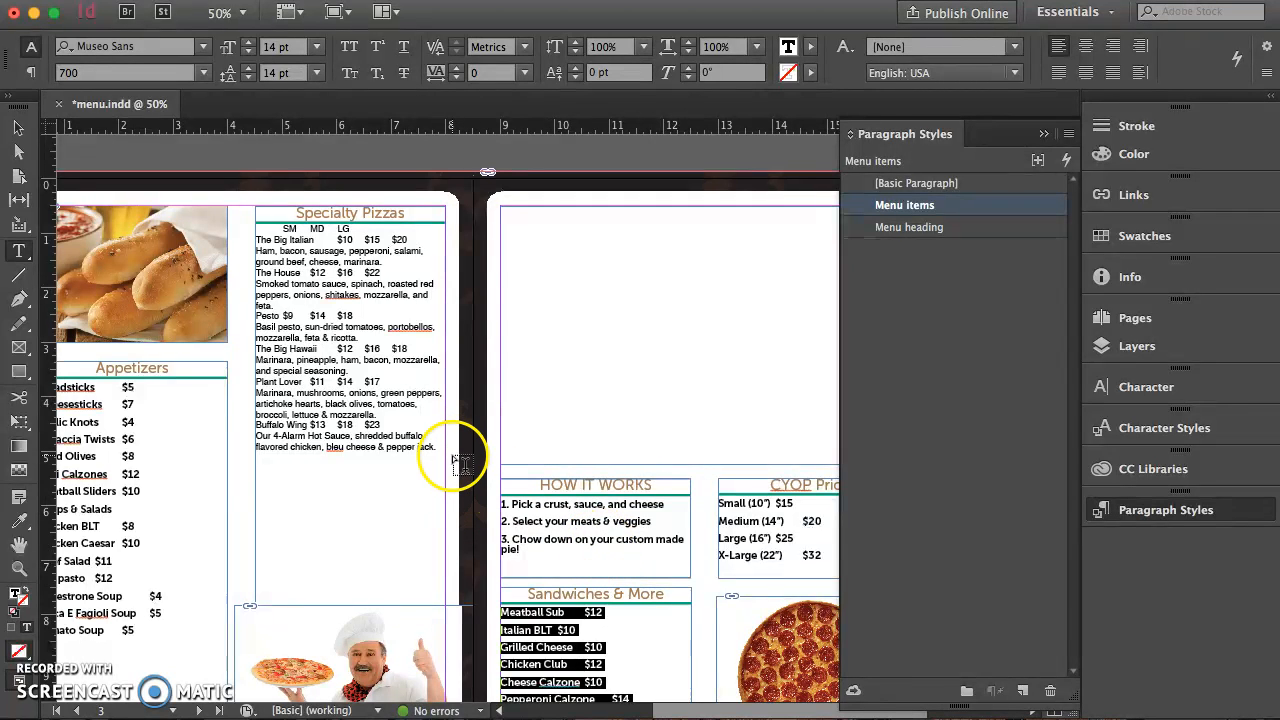
{"action": "left_click_drag", "start_coordinate": [440, 448], "coordinate": [251, 229]}
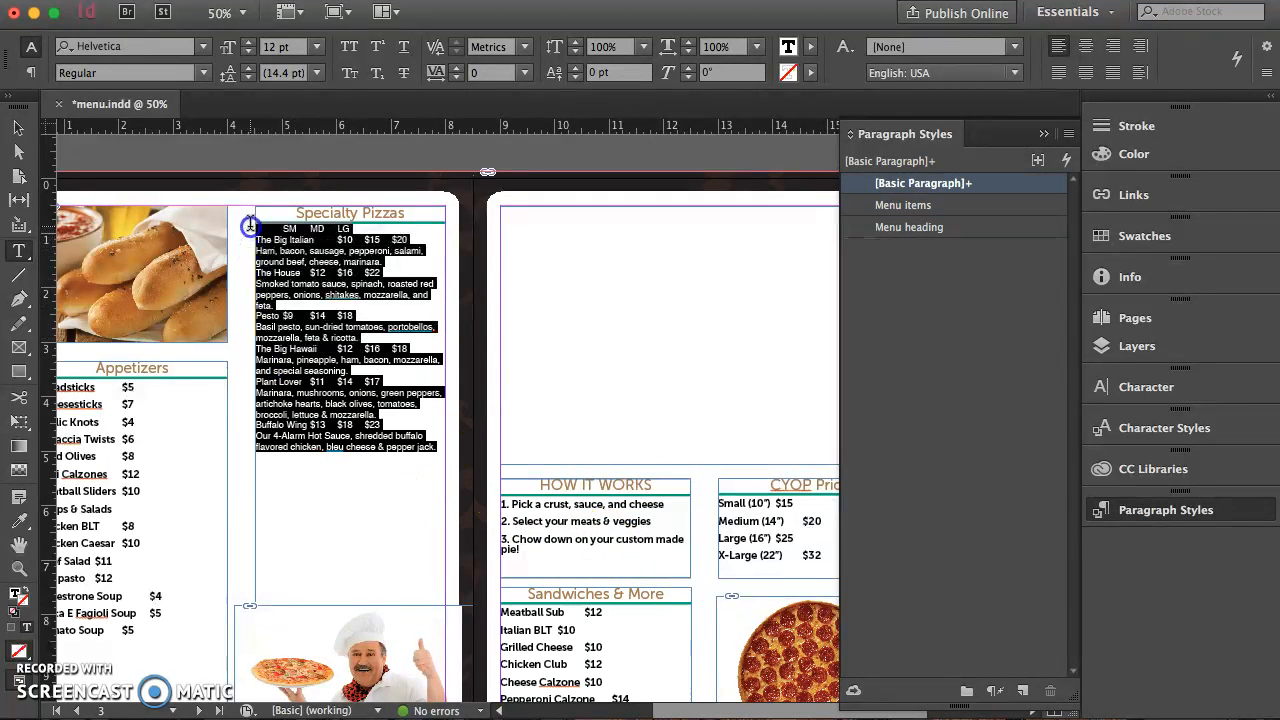
{"action": "left_click", "coordinate": [901, 207]}
{"action": "left_click", "coordinate": [300, 458]}
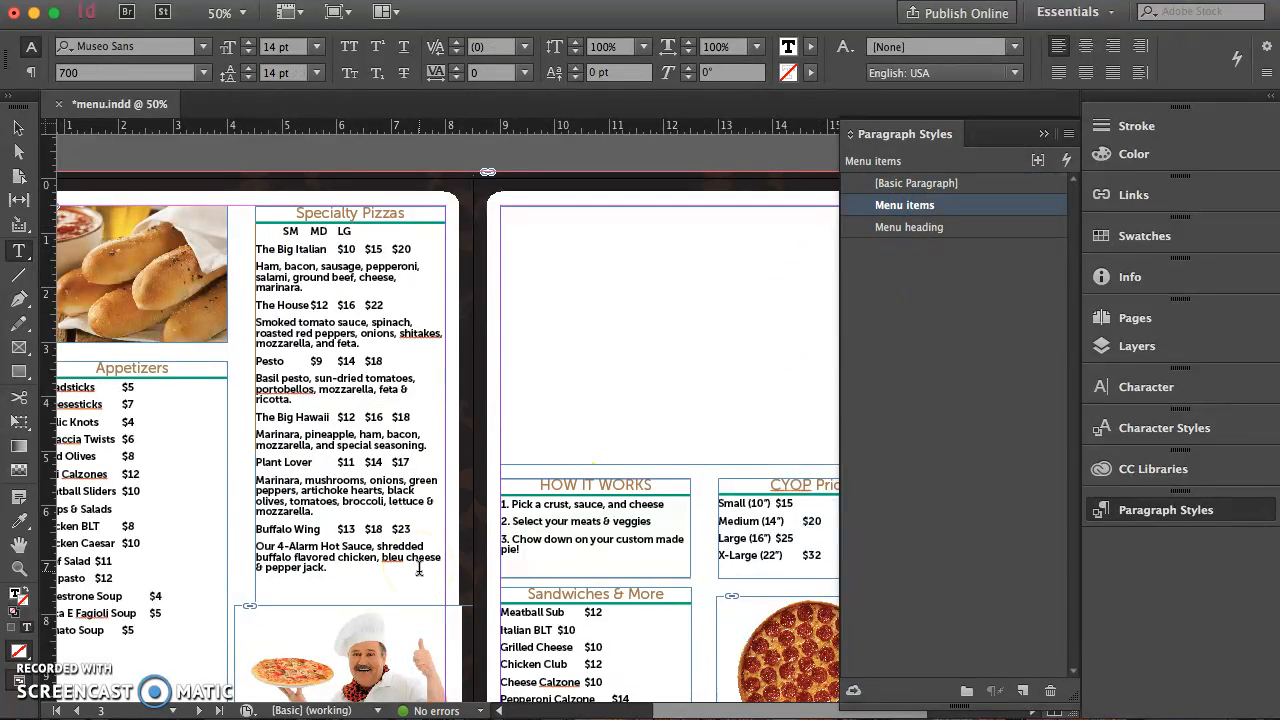
Review the restyled item lists across both menu pages for consistent formatting.
{"action": "scroll", "coordinate": [518, 505], "scroll_direction": "left", "scroll_amount": 3}
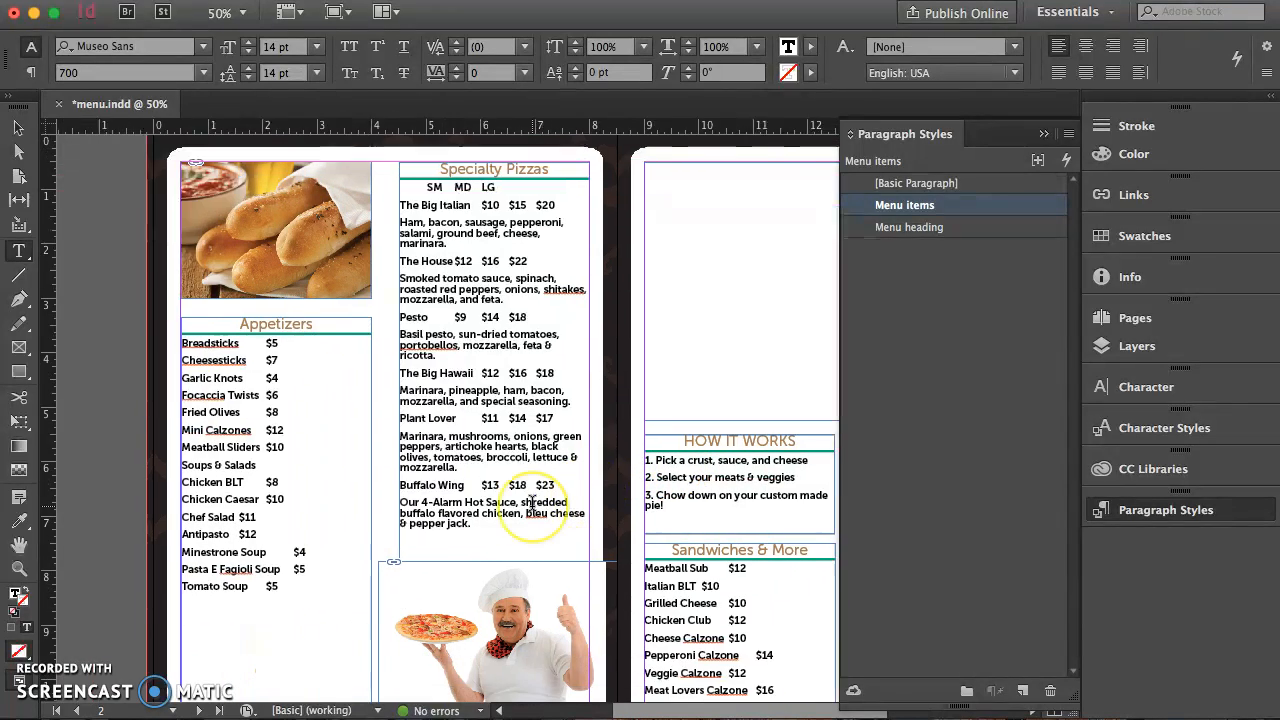
{"action": "scroll", "coordinate": [532, 504], "scroll_direction": "right", "scroll_amount": 4}
{"action": "scroll", "coordinate": [532, 503], "scroll_direction": "down", "scroll_amount": 2}
{"action": "scroll", "coordinate": [532, 503], "scroll_direction": "right", "scroll_amount": 4}
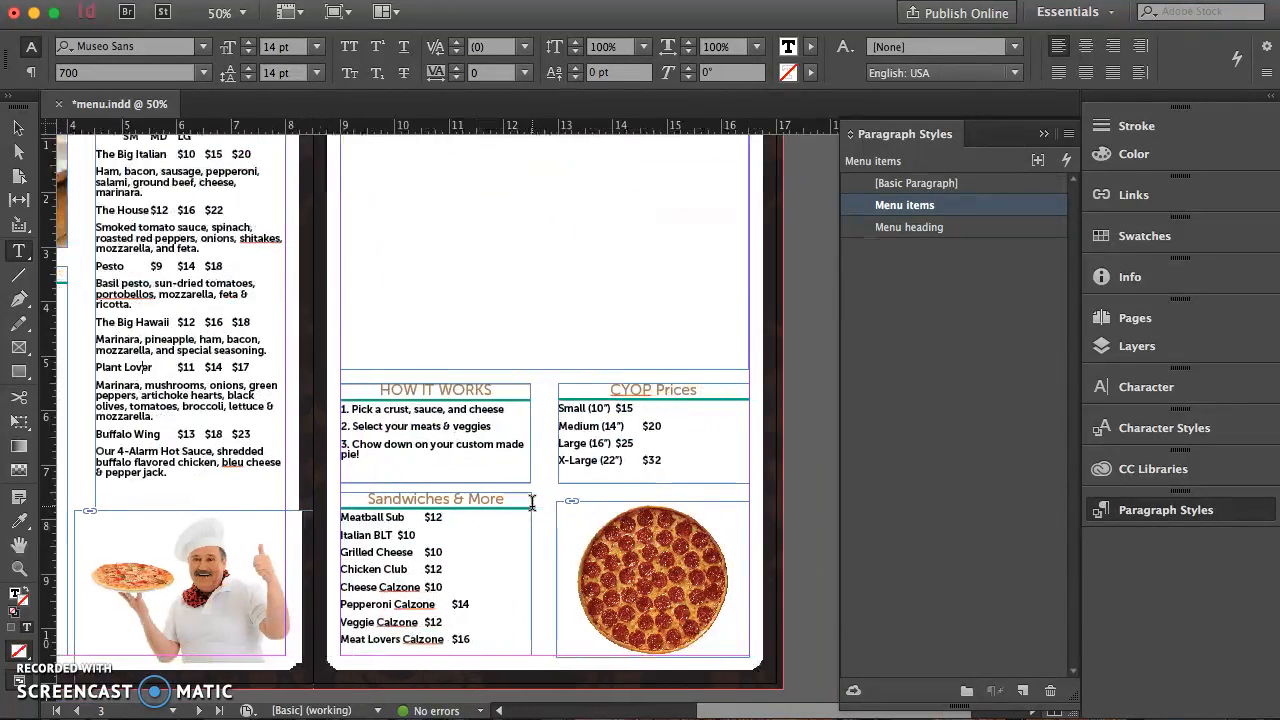
{"action": "scroll", "coordinate": [532, 503], "scroll_direction": "up", "scroll_amount": 5}
{"action": "scroll", "coordinate": [530, 503], "scroll_direction": "left", "scroll_amount": 6}
{"action": "scroll", "coordinate": [529, 505], "scroll_direction": "left", "scroll_amount": 4}
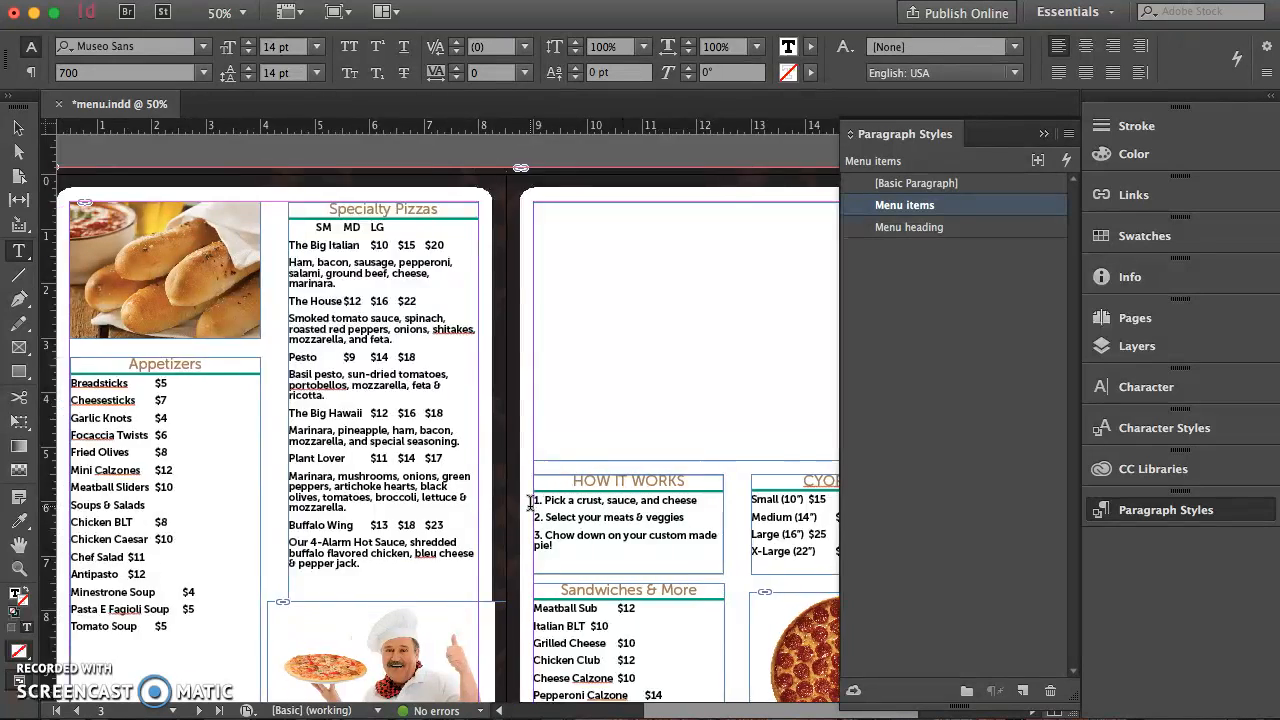
{"action": "scroll", "coordinate": [530, 505], "scroll_direction": "right", "scroll_amount": 7}
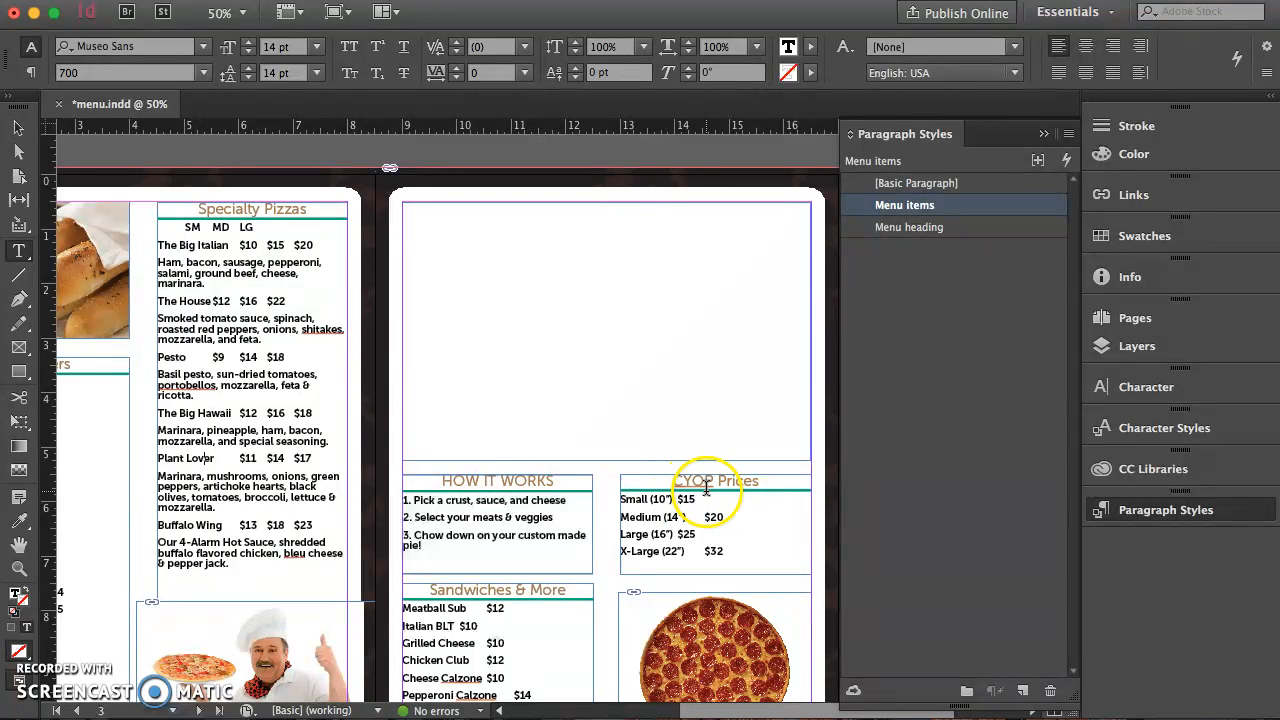
Turn off Dynamic Spelling and place the text cursor in the CYOP Prices heading.
{"action": "left_click", "coordinate": [215, 0]}
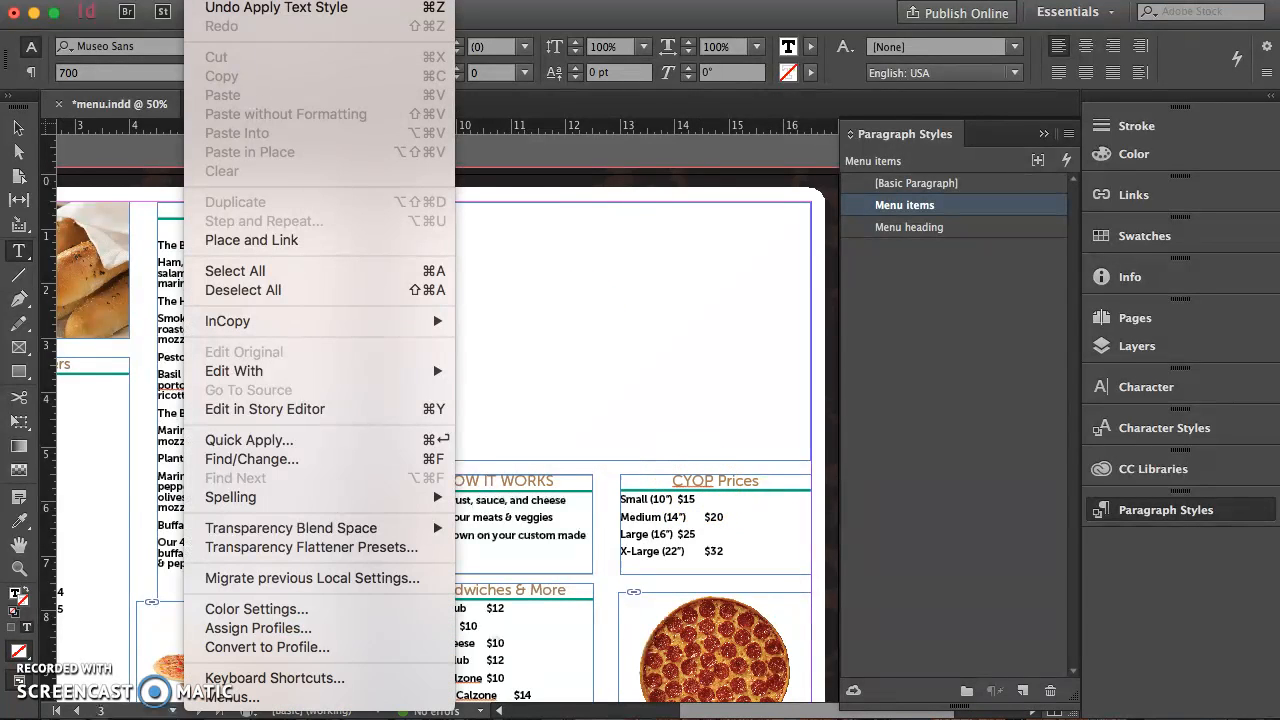
{"action": "mouse_move", "coordinate": [251, 497]}
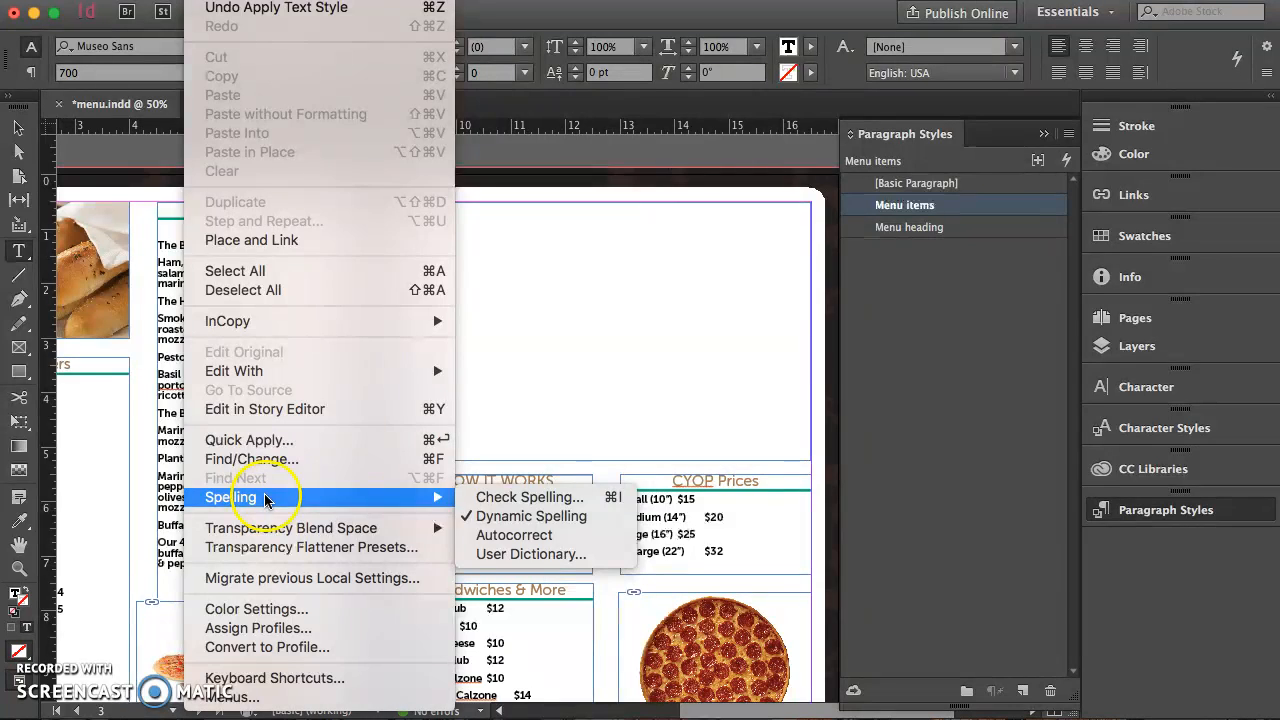
{"action": "left_click", "coordinate": [502, 521]}
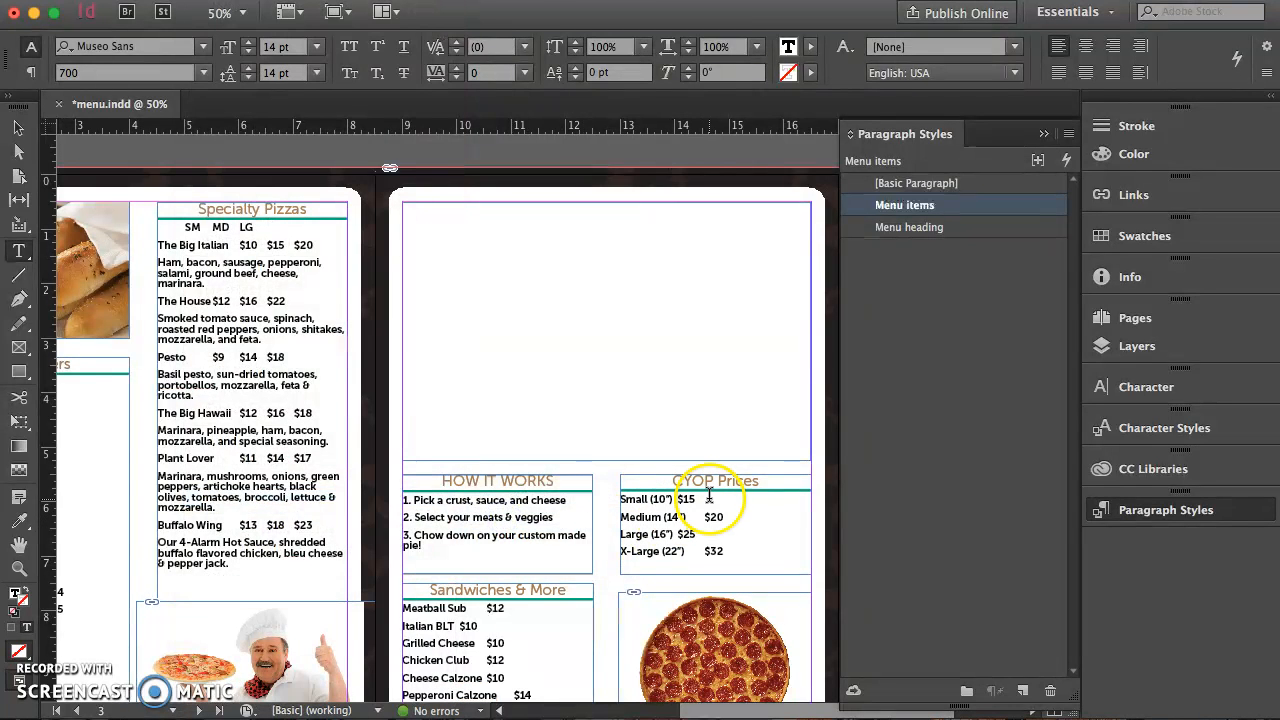
{"action": "left_click", "coordinate": [708, 484]}
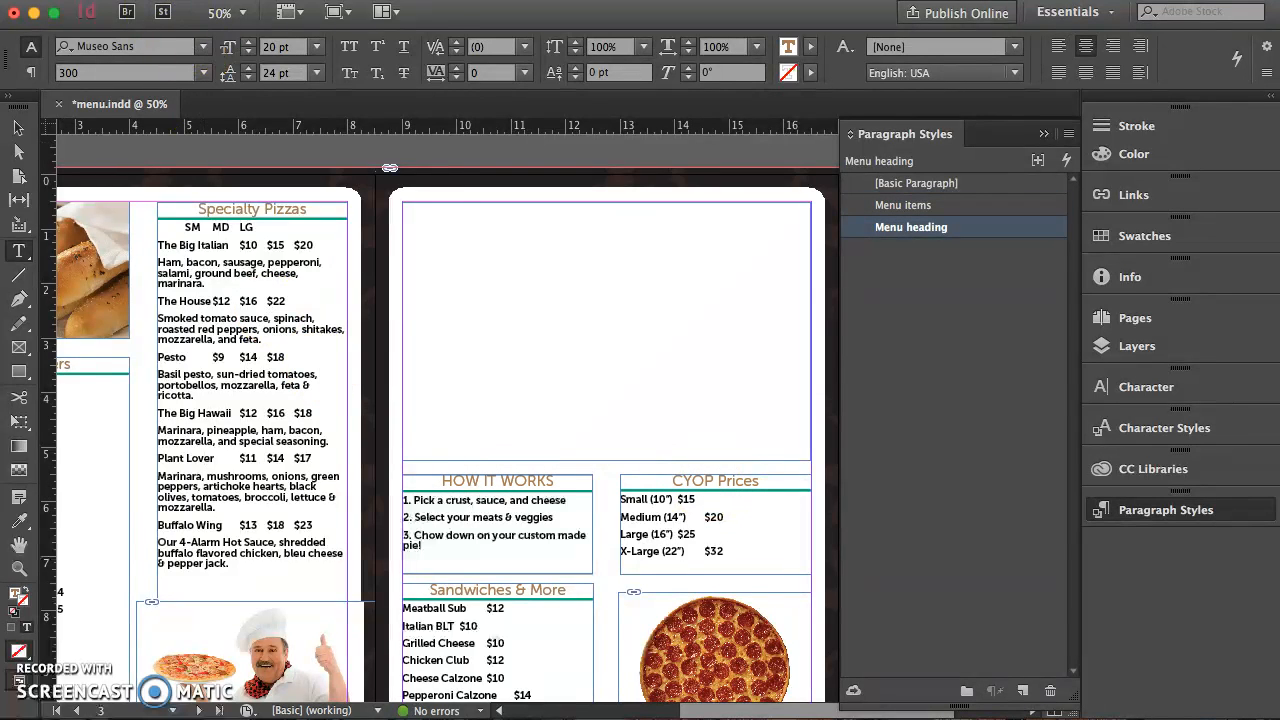
Turn Dynamic Spelling back on and place the text cursor in the CYOP Prices heading.
{"action": "left_click", "coordinate": [205, 0]}
{"action": "mouse_move", "coordinate": [240, 497]}
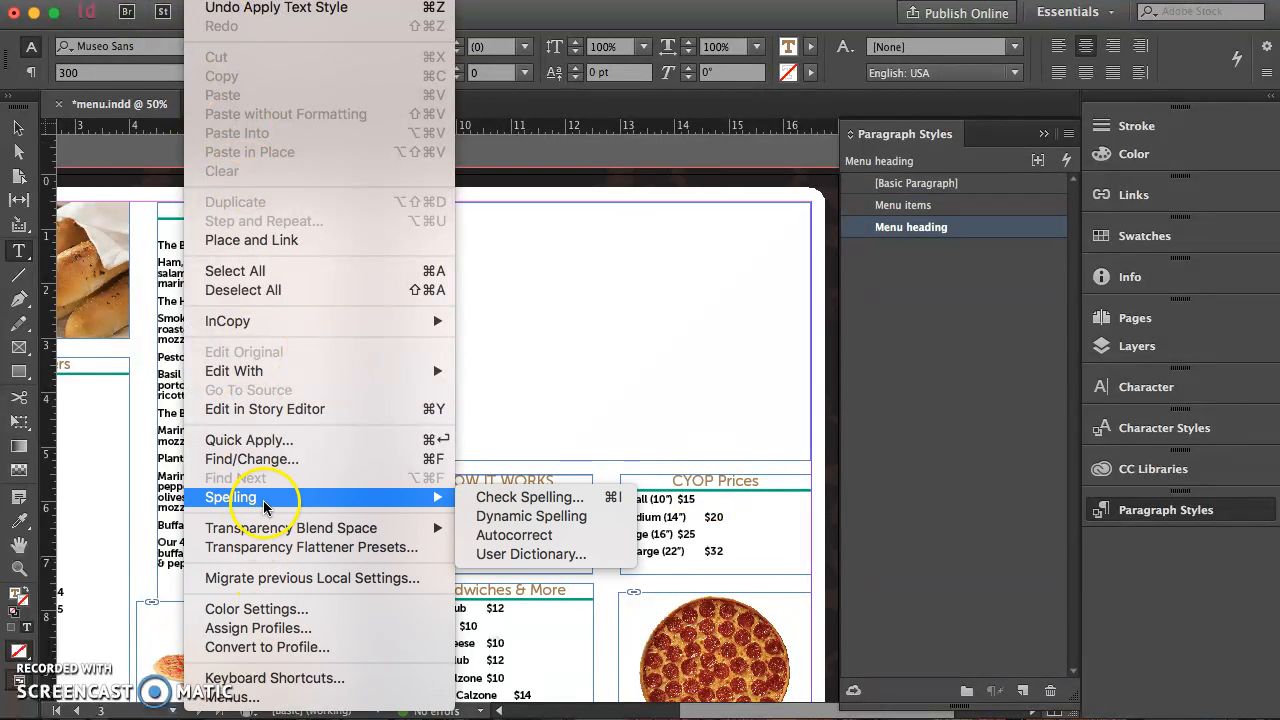
{"action": "left_click", "coordinate": [490, 517]}
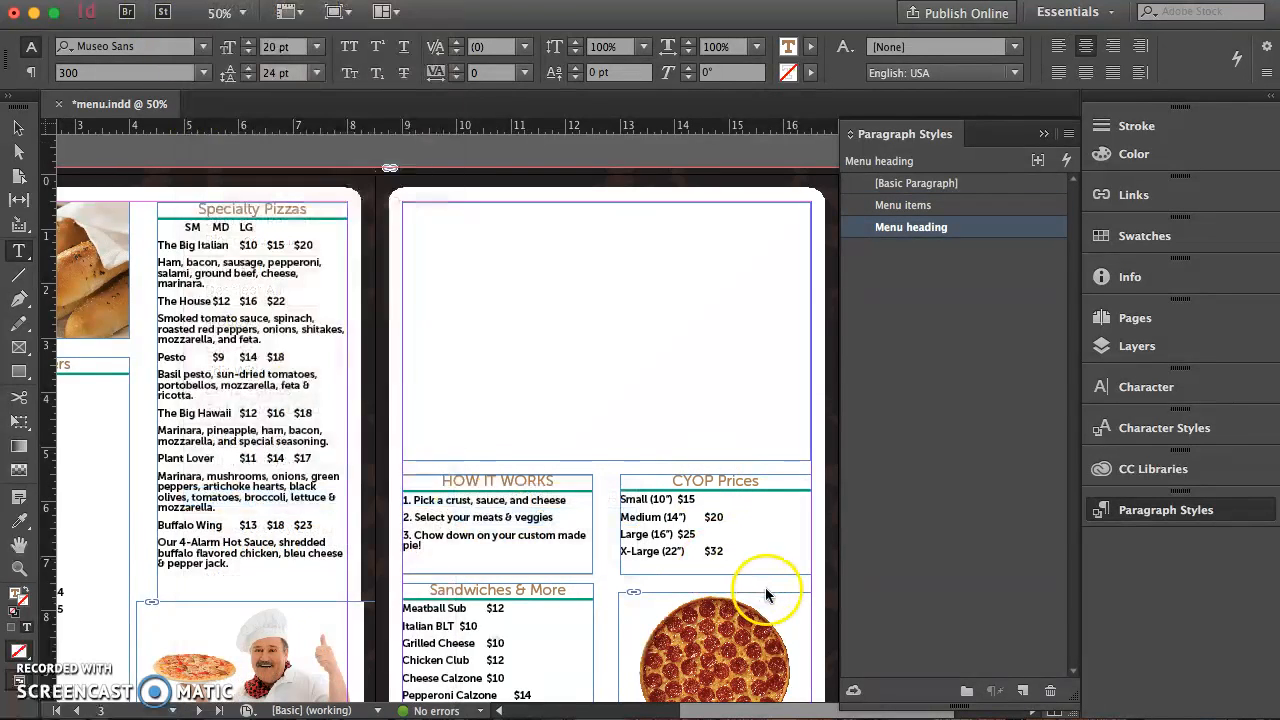
{"action": "left_click", "coordinate": [700, 480]}
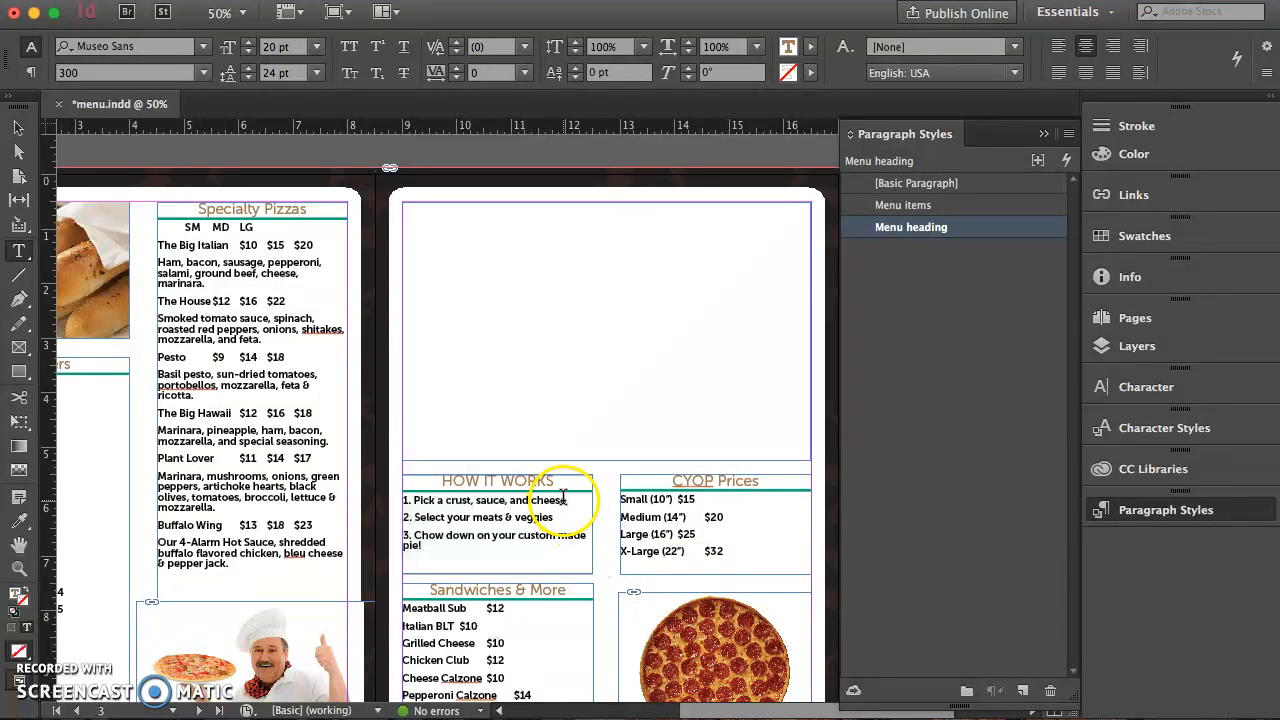
Create a paragraph style named Pizza Heading from the SM MD LG line under Specialty Pizzas and apply it to that line.
{"action": "scroll", "coordinate": [557, 500], "scroll_direction": "left", "scroll_amount": 5}
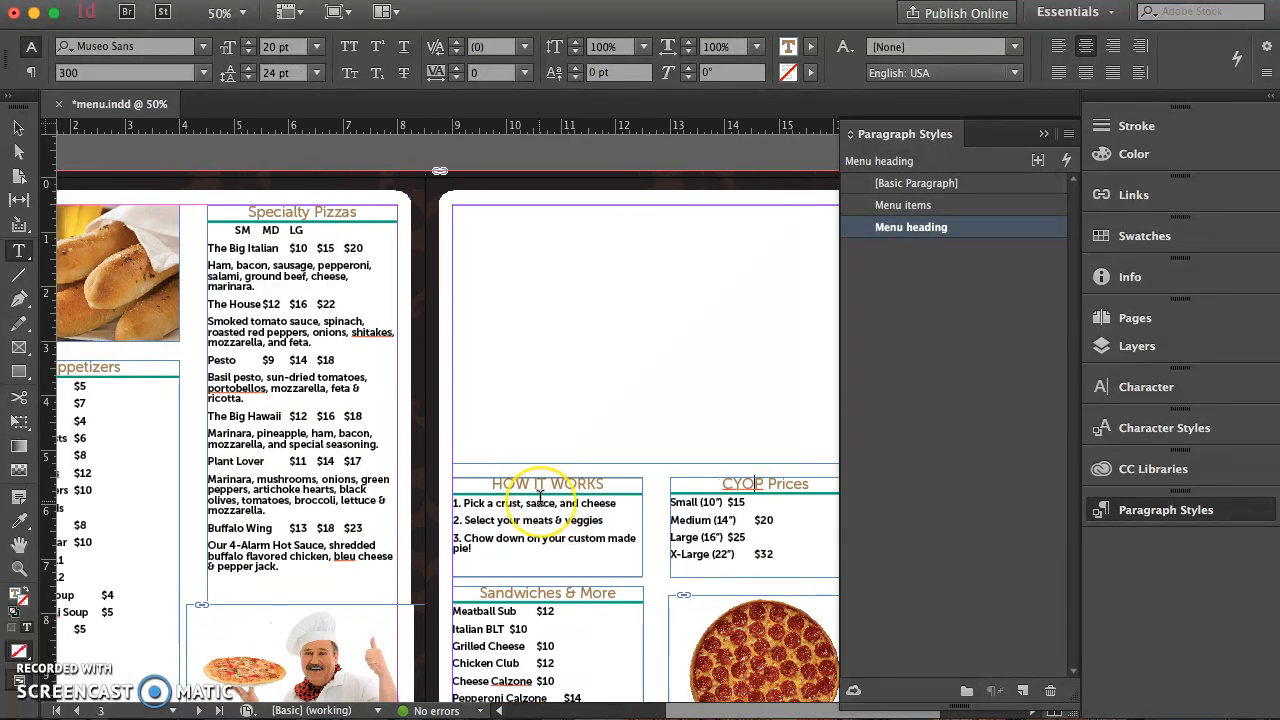
{"action": "scroll", "coordinate": [540, 497], "scroll_direction": "right", "scroll_amount": 1}
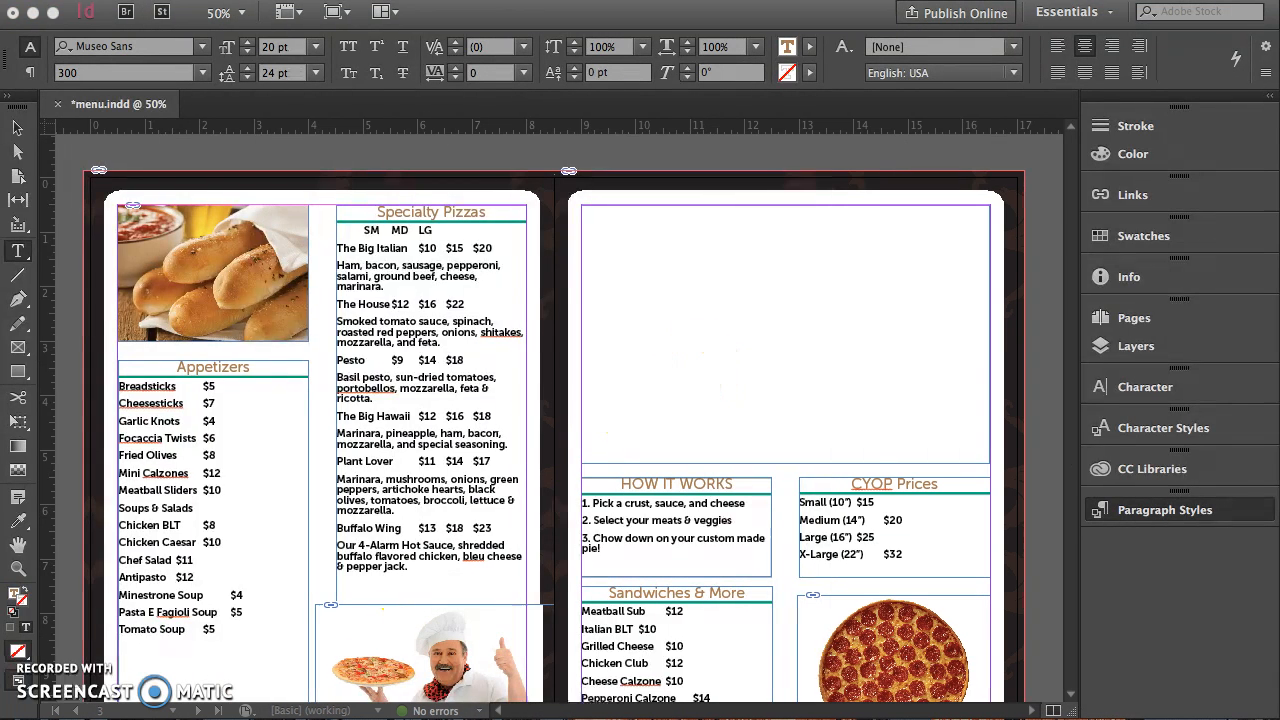
{"action": "left_click", "coordinate": [1152, 513]}
{"action": "left_click_drag", "start_coordinate": [437, 230], "coordinate": [351, 226]}
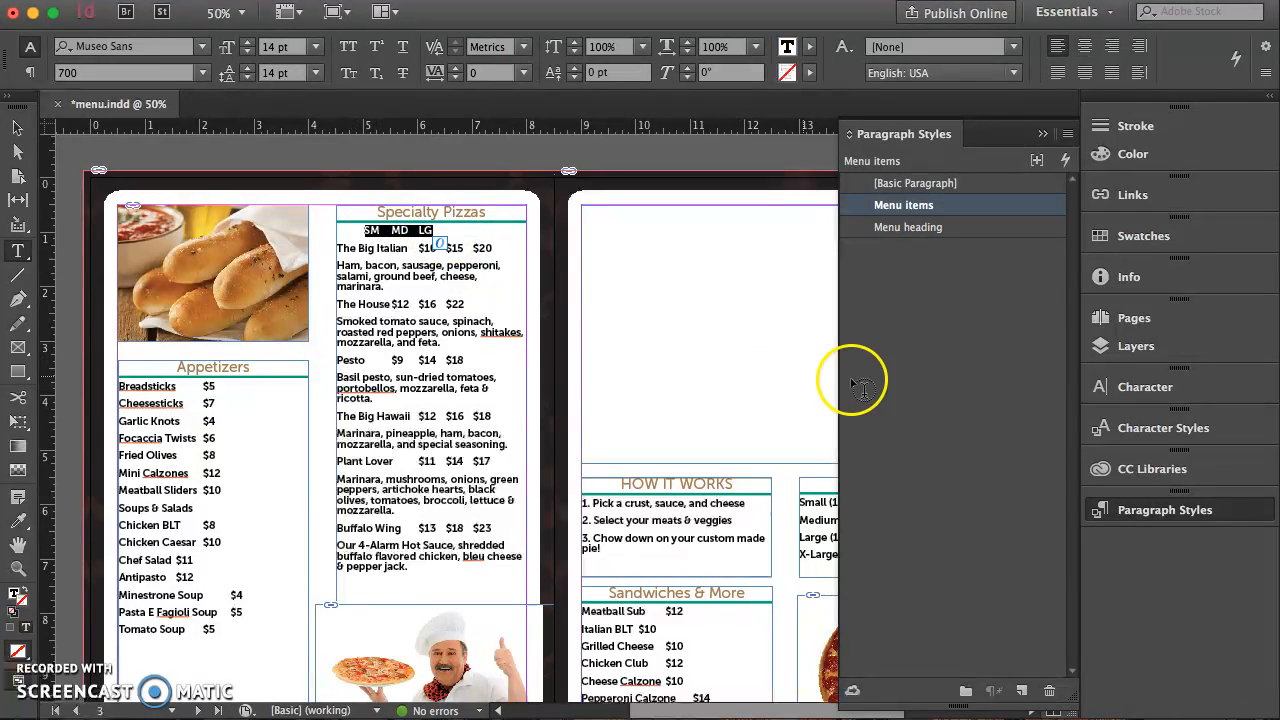
{"action": "left_click", "coordinate": [1021, 691]}
{"action": "double_click", "coordinate": [915, 228]}
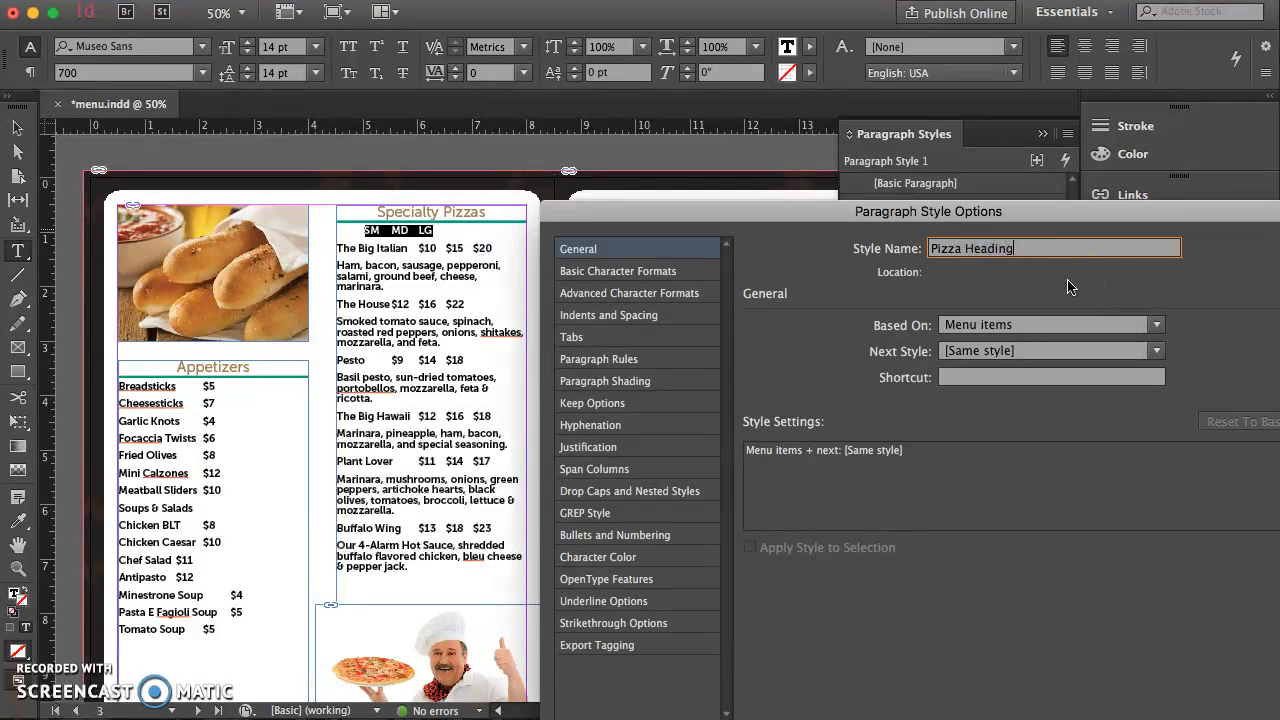
Set the Pizza Heading style's font size to 18 pt and save the style options.
{"action": "left_click", "coordinate": [666, 272]}
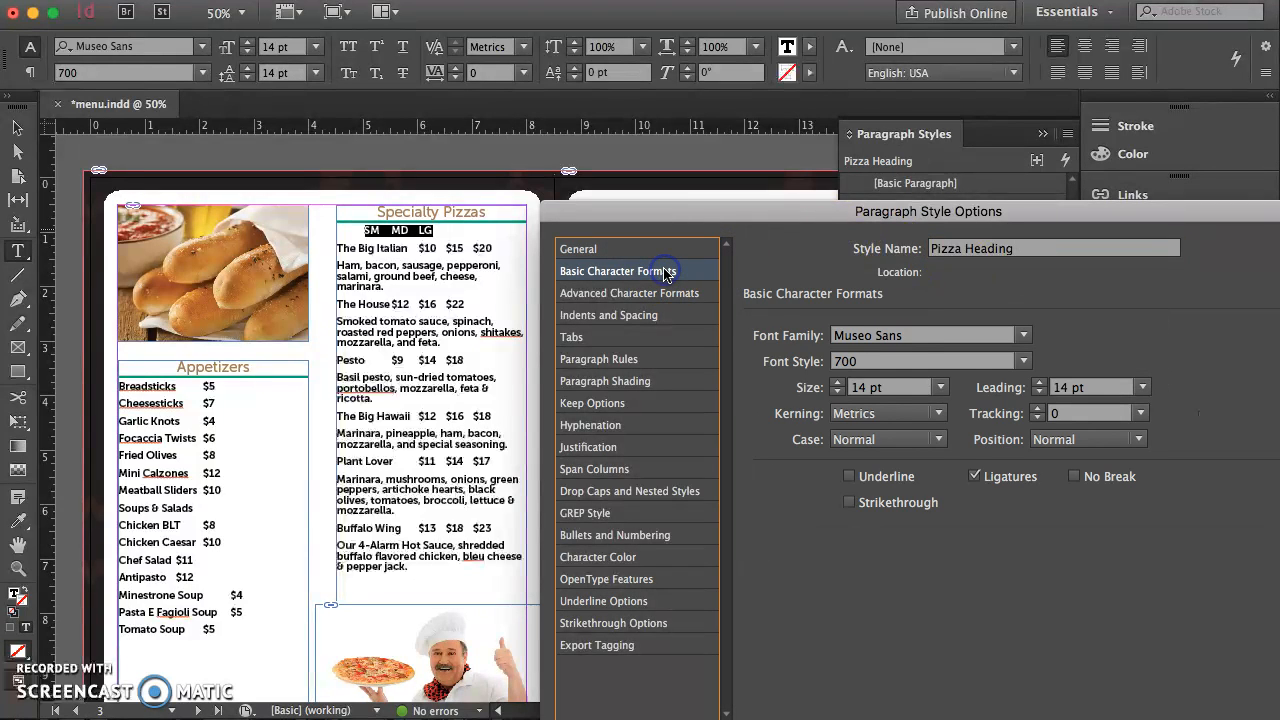
{"action": "left_click", "coordinate": [941, 388]}
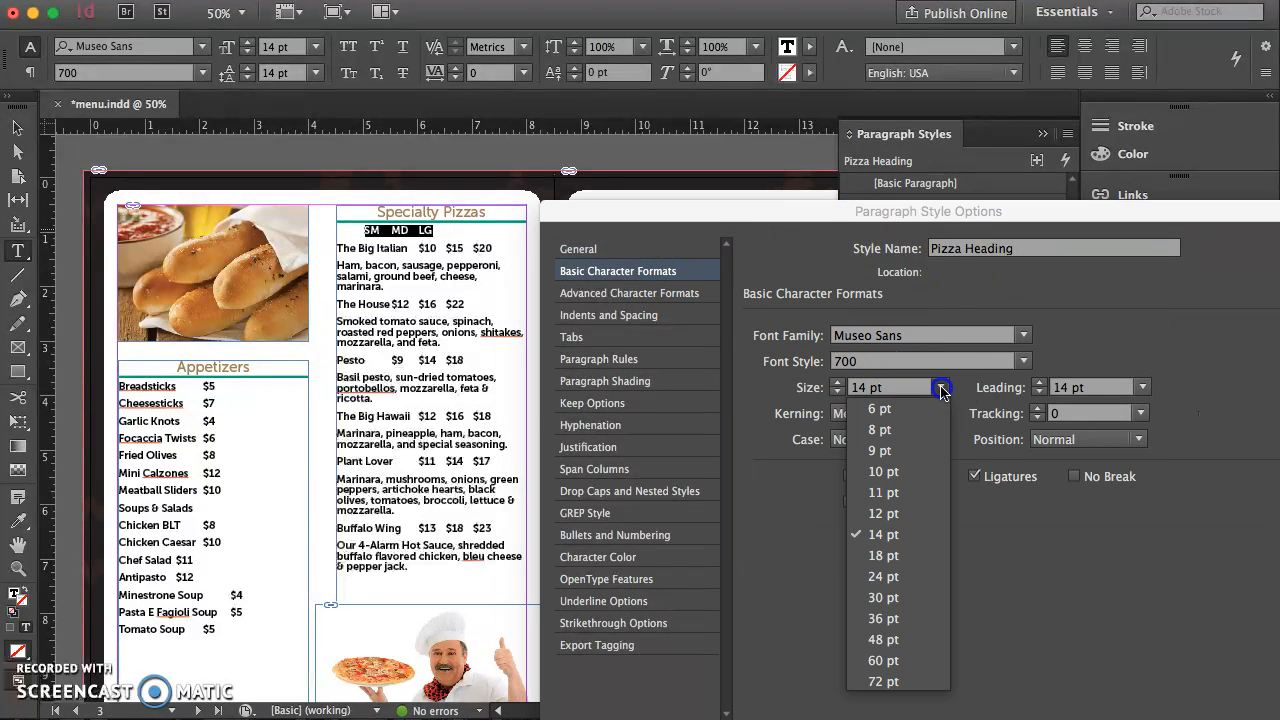
{"action": "left_click", "coordinate": [900, 555]}
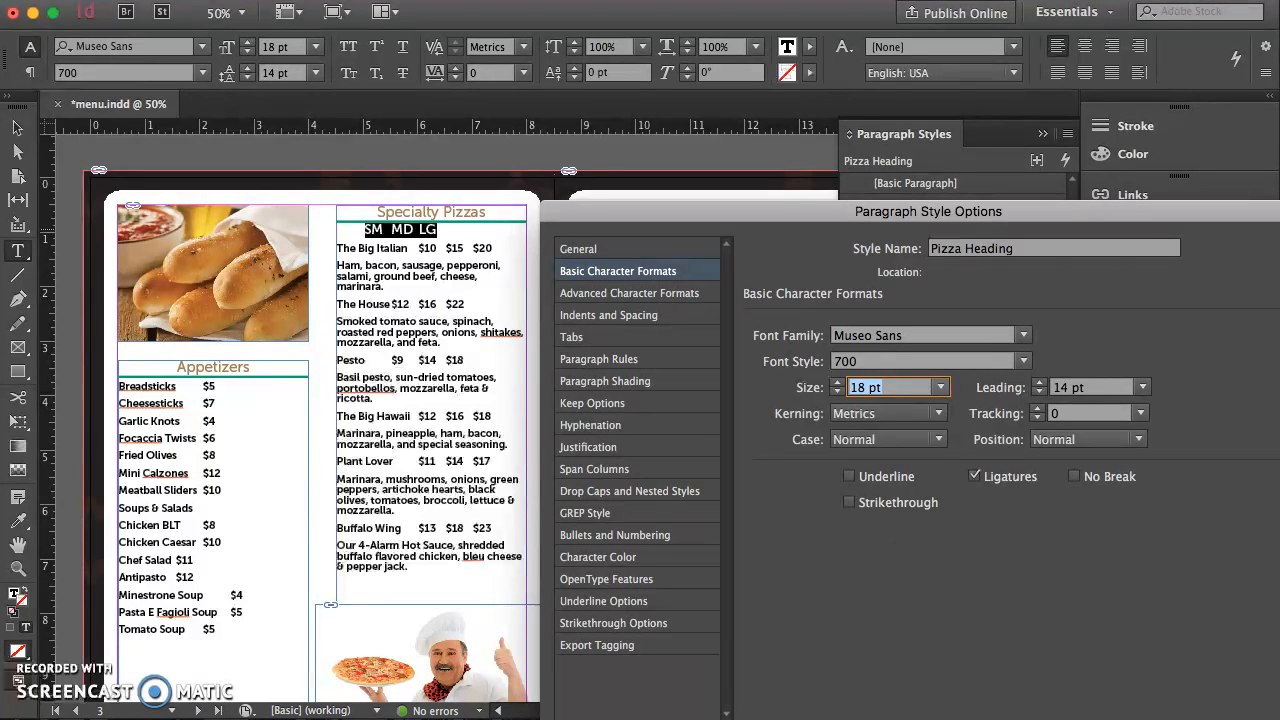
{"action": "key", "text": "Return"}
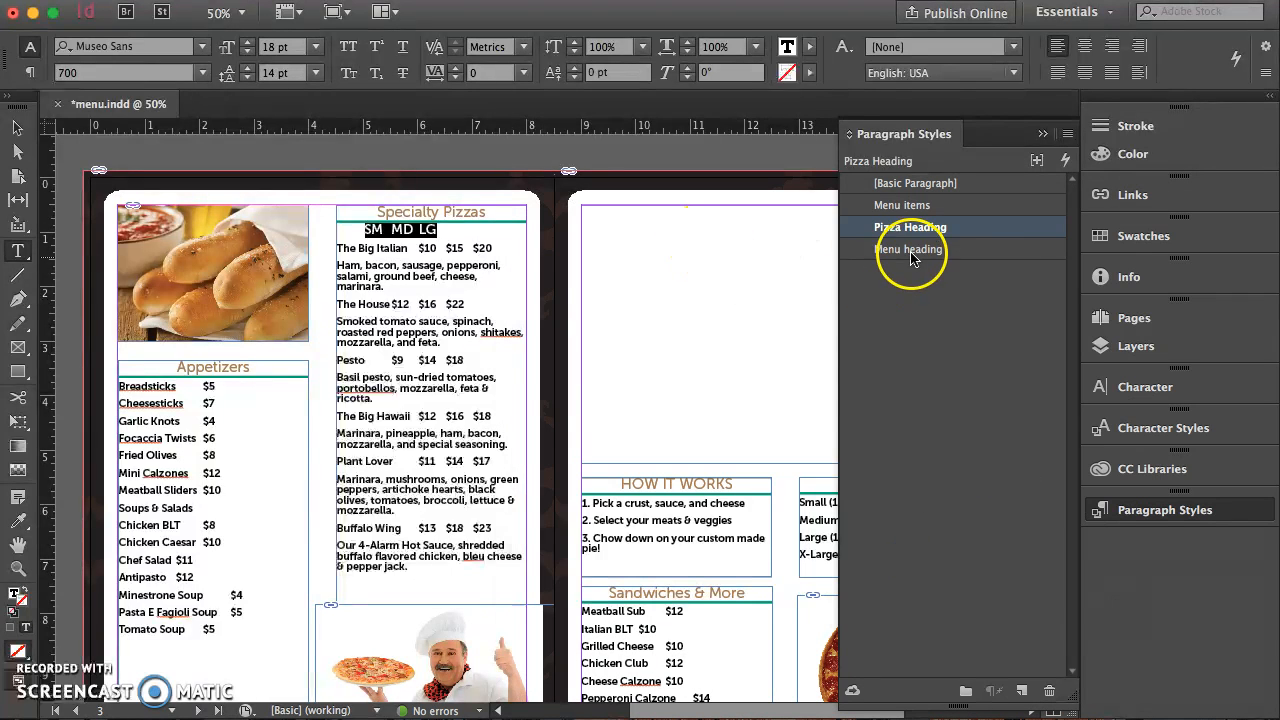
Create a paragraph style named Description from The Big Italian's ingredient text and apply it to that text.
{"action": "left_click_drag", "start_coordinate": [500, 248], "coordinate": [333, 247]}
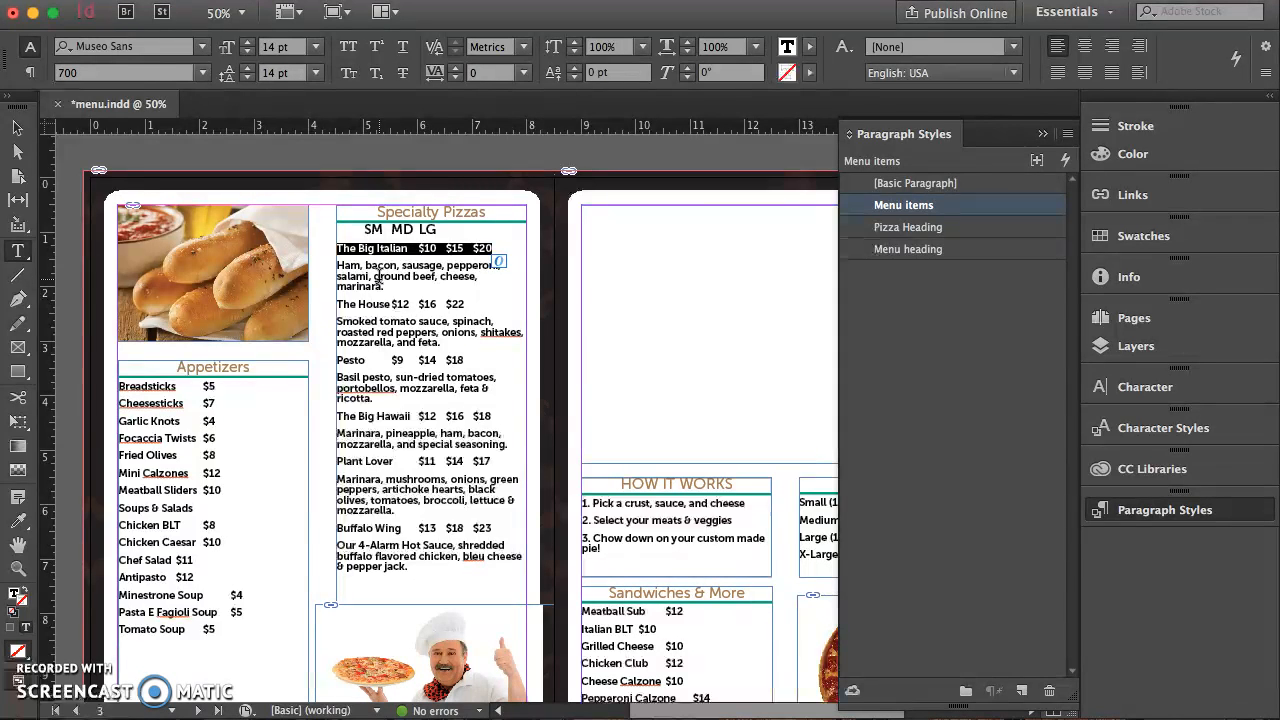
{"action": "left_click", "coordinate": [395, 286]}
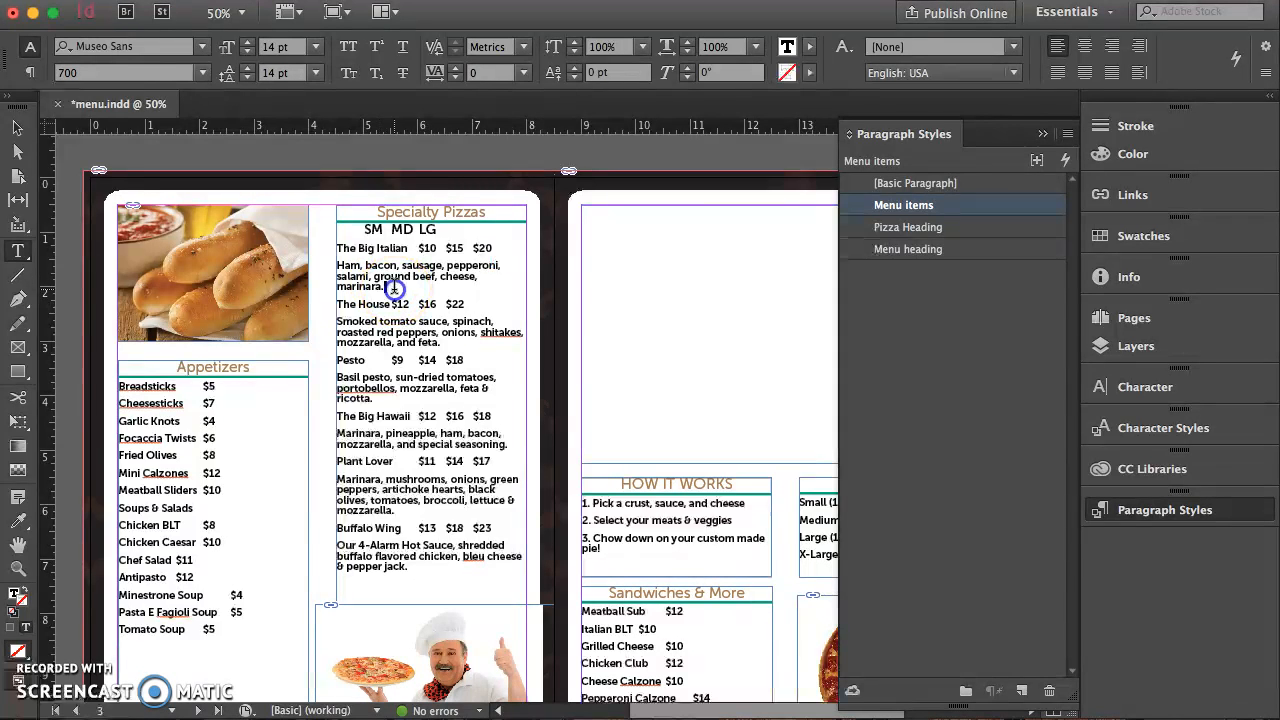
{"action": "triple_click", "coordinate": [393, 286]}
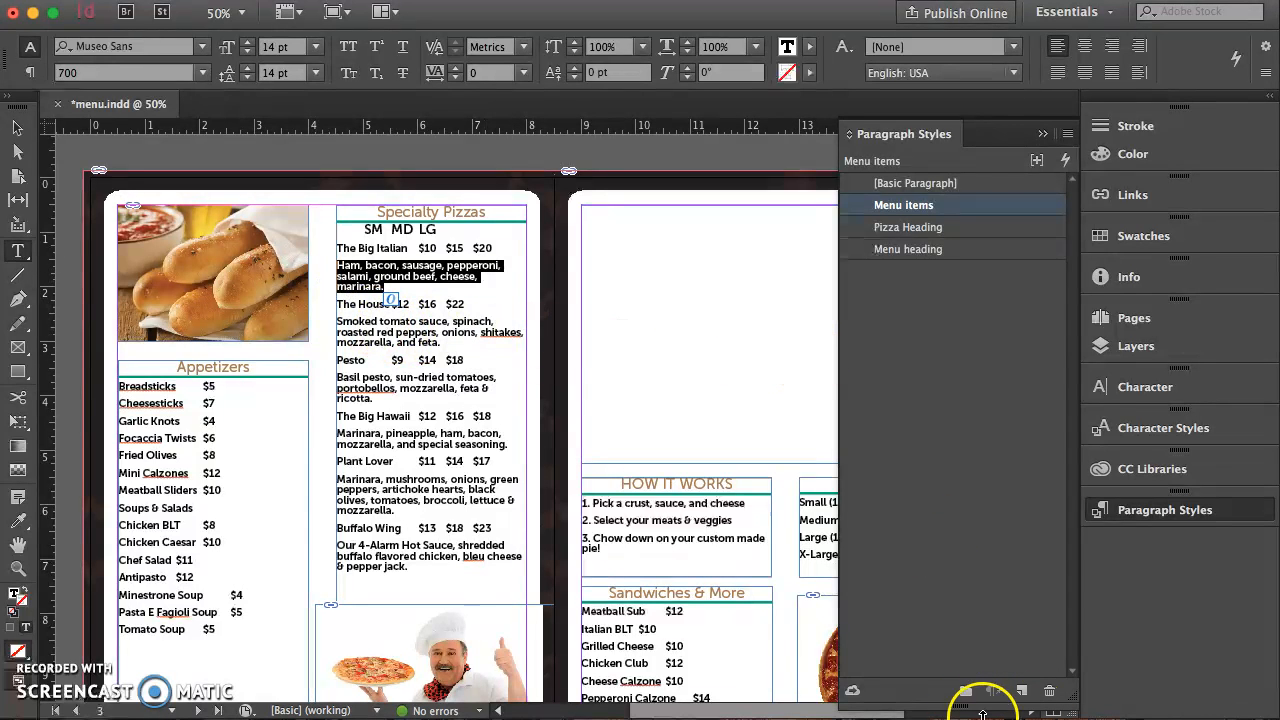
{"action": "left_click", "coordinate": [1022, 692]}
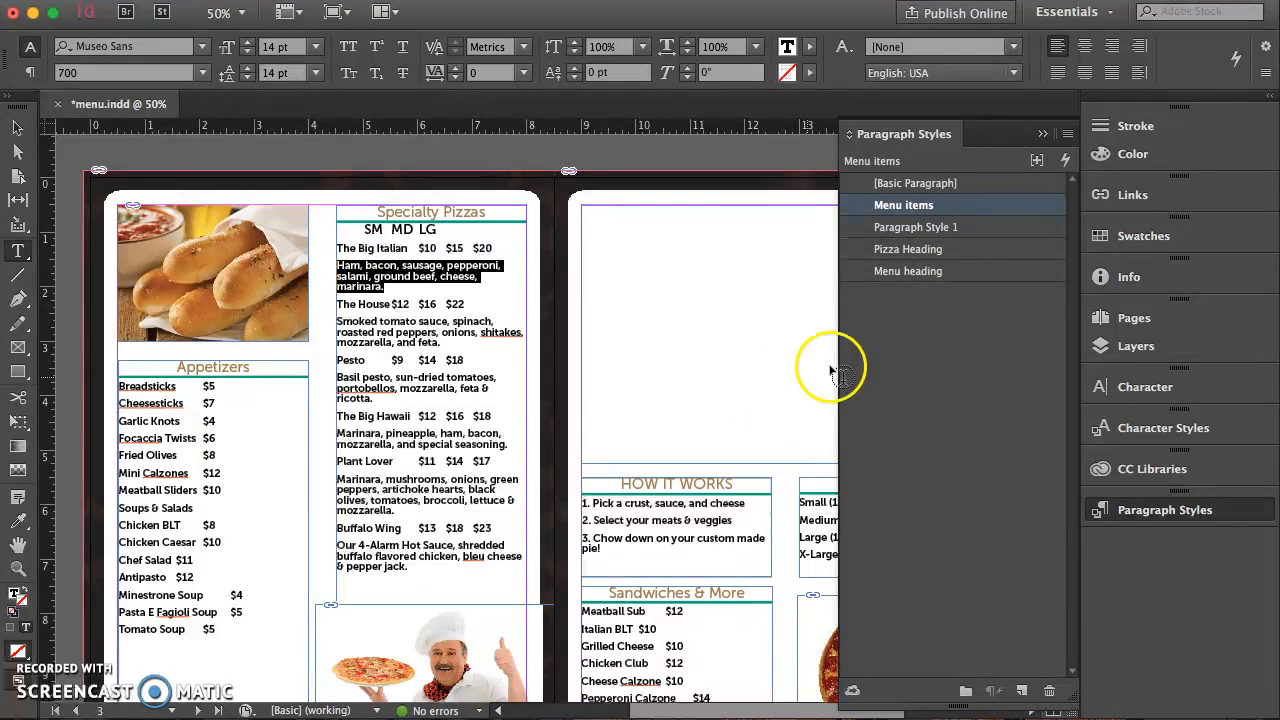
{"action": "double_click", "coordinate": [915, 227]}
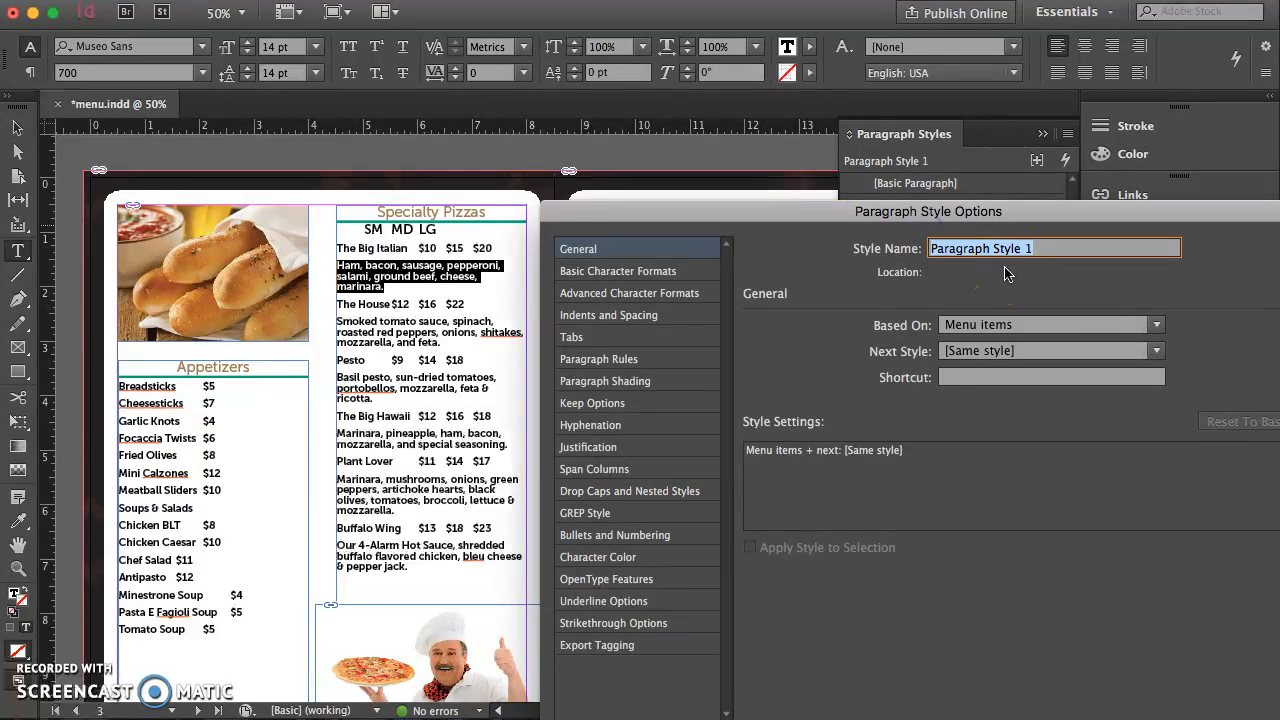
{"action": "type", "text": "Description"}
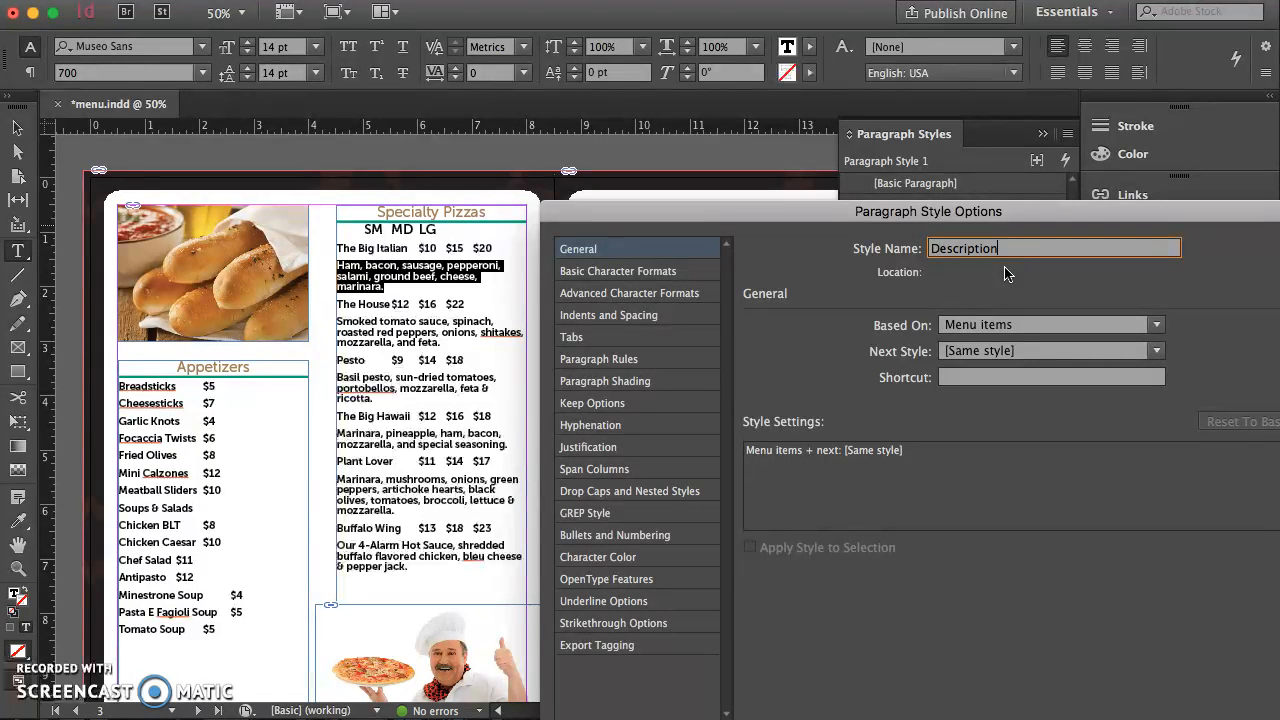
Set the Description style's font style to 300 Italic and its font size to 12 pt.
{"action": "left_click", "coordinate": [650, 271]}
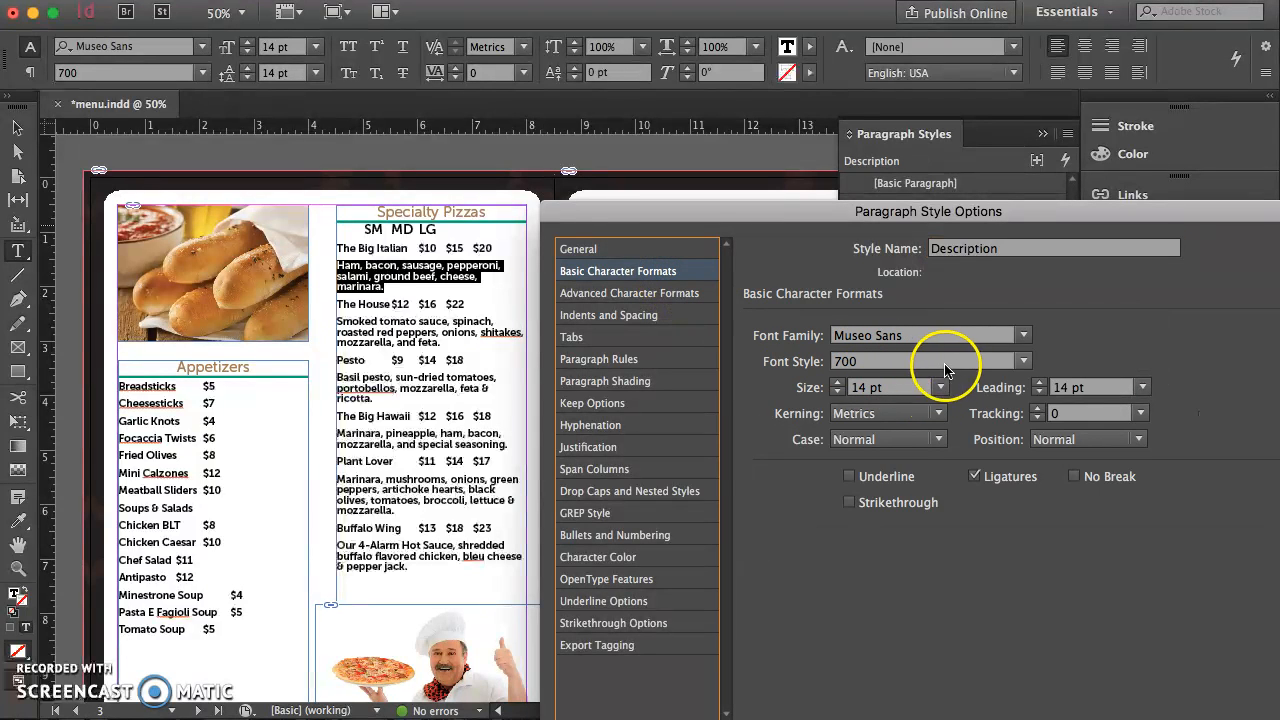
{"action": "left_click", "coordinate": [1023, 361]}
{"action": "left_click", "coordinate": [1020, 382]}
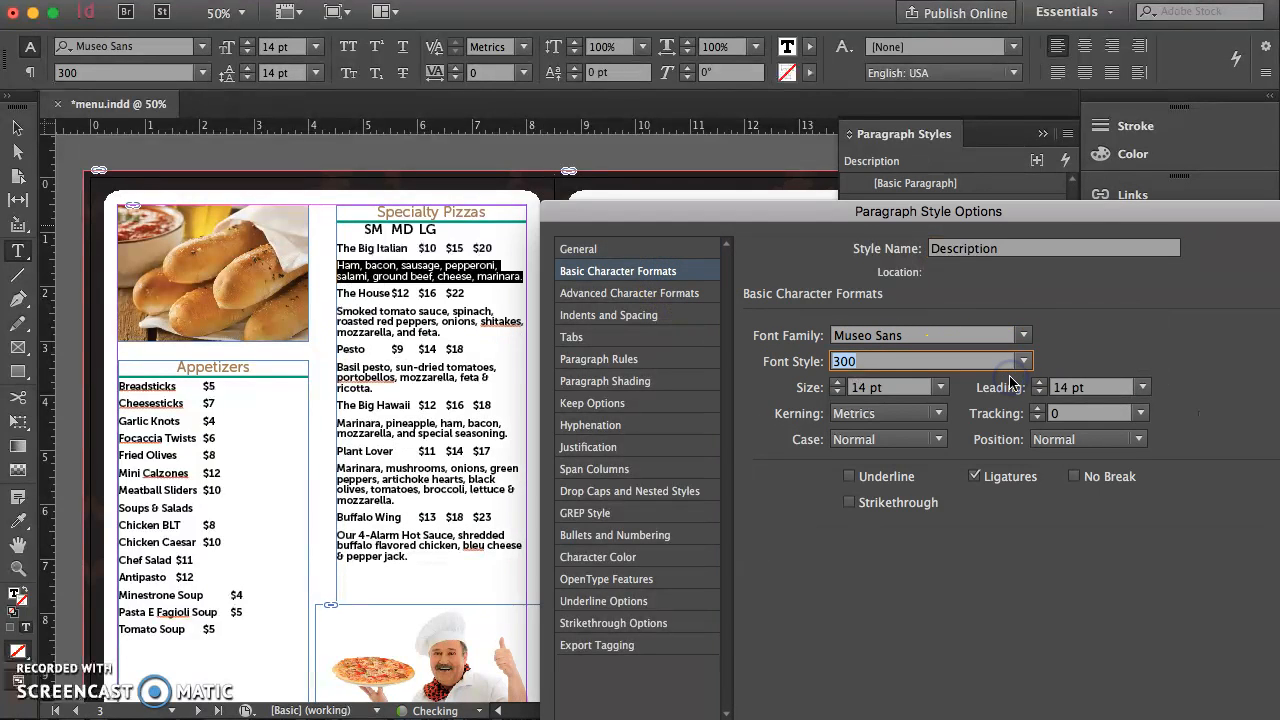
{"action": "left_click", "coordinate": [1022, 362]}
{"action": "left_click", "coordinate": [1017, 402]}
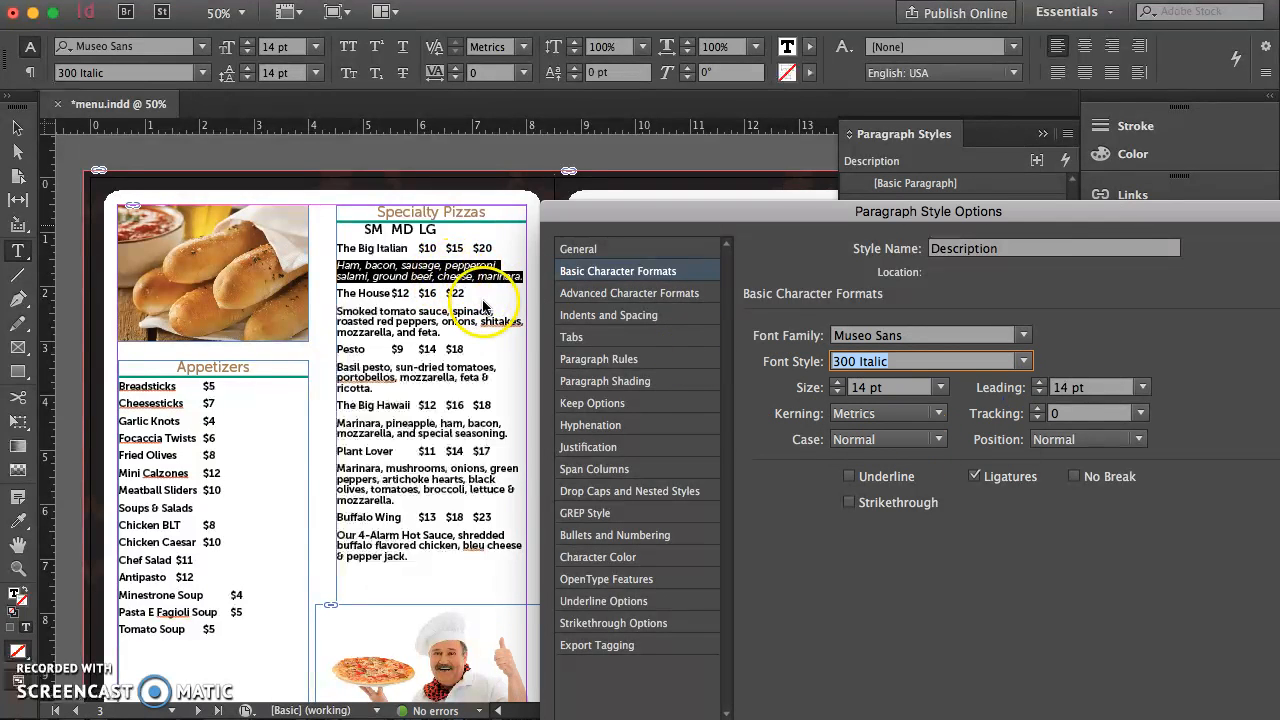
{"action": "left_click", "coordinate": [941, 387]}
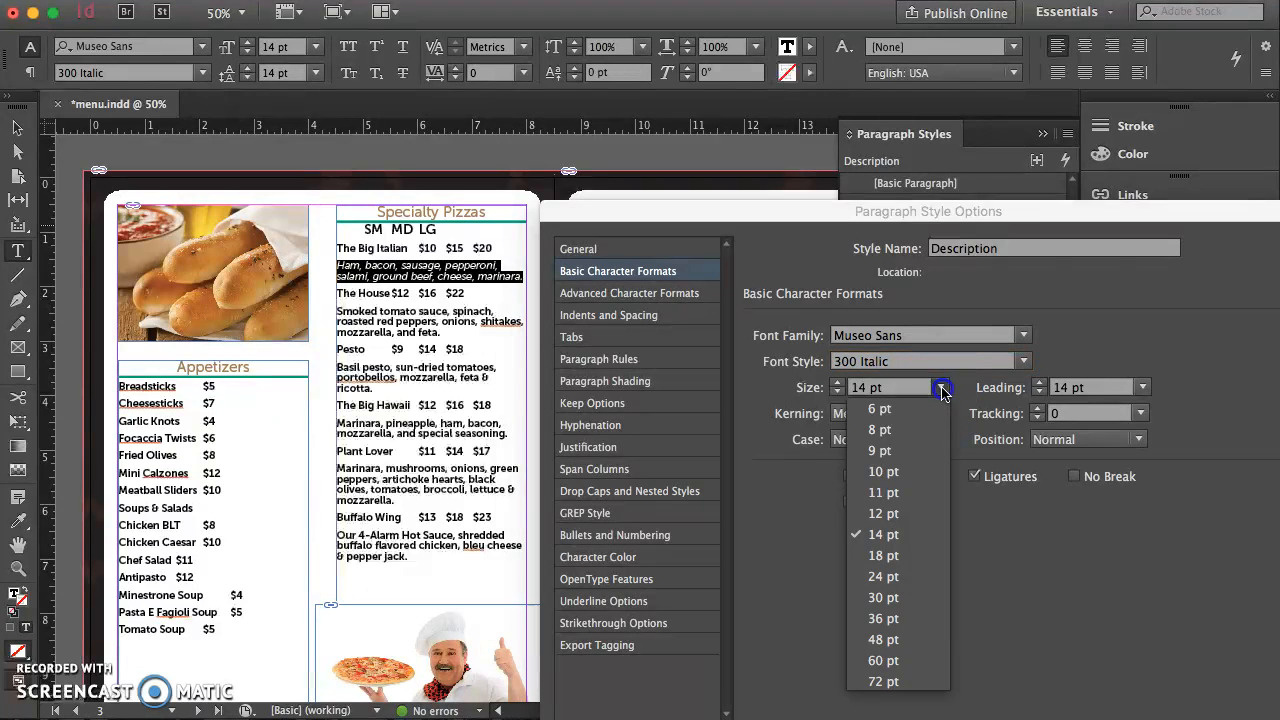
{"action": "left_click", "coordinate": [920, 513]}
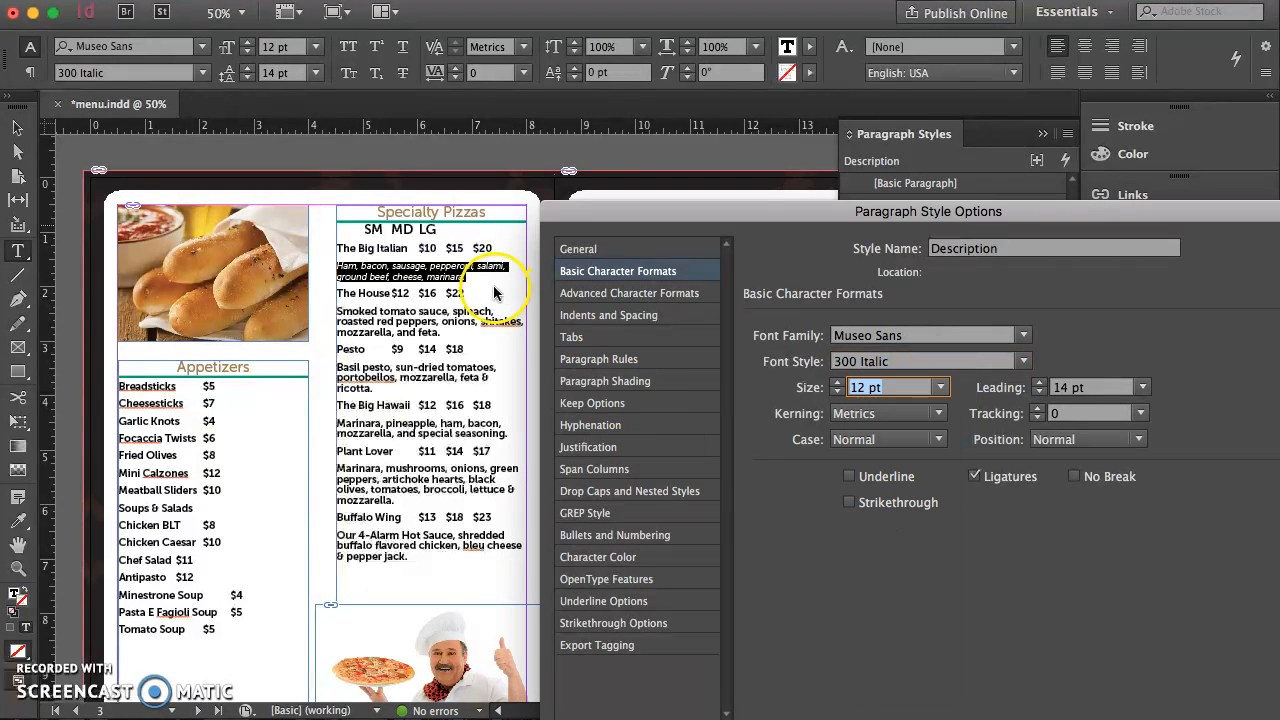
Save the Description style options and apply the style to the ingredient texts of The House, Pesto and The Big Hawaii.
{"action": "key", "text": "Return"}
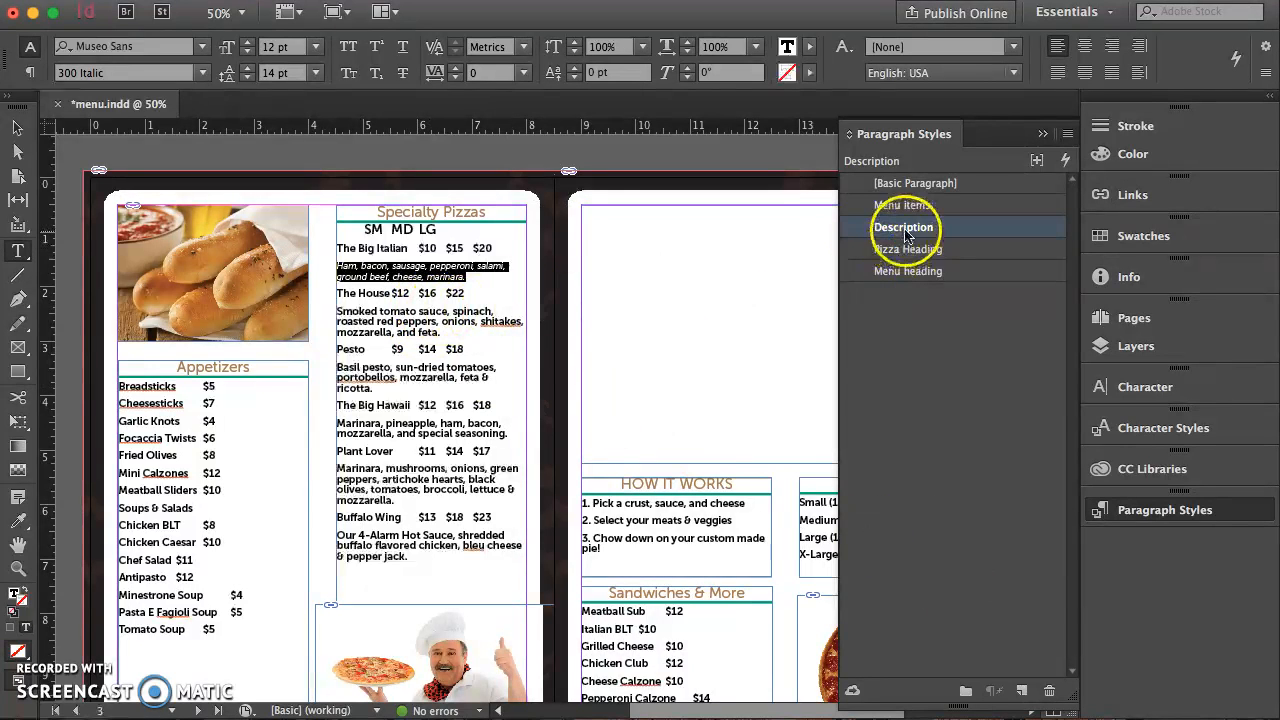
{"action": "left_click_drag", "start_coordinate": [441, 332], "coordinate": [321, 311]}
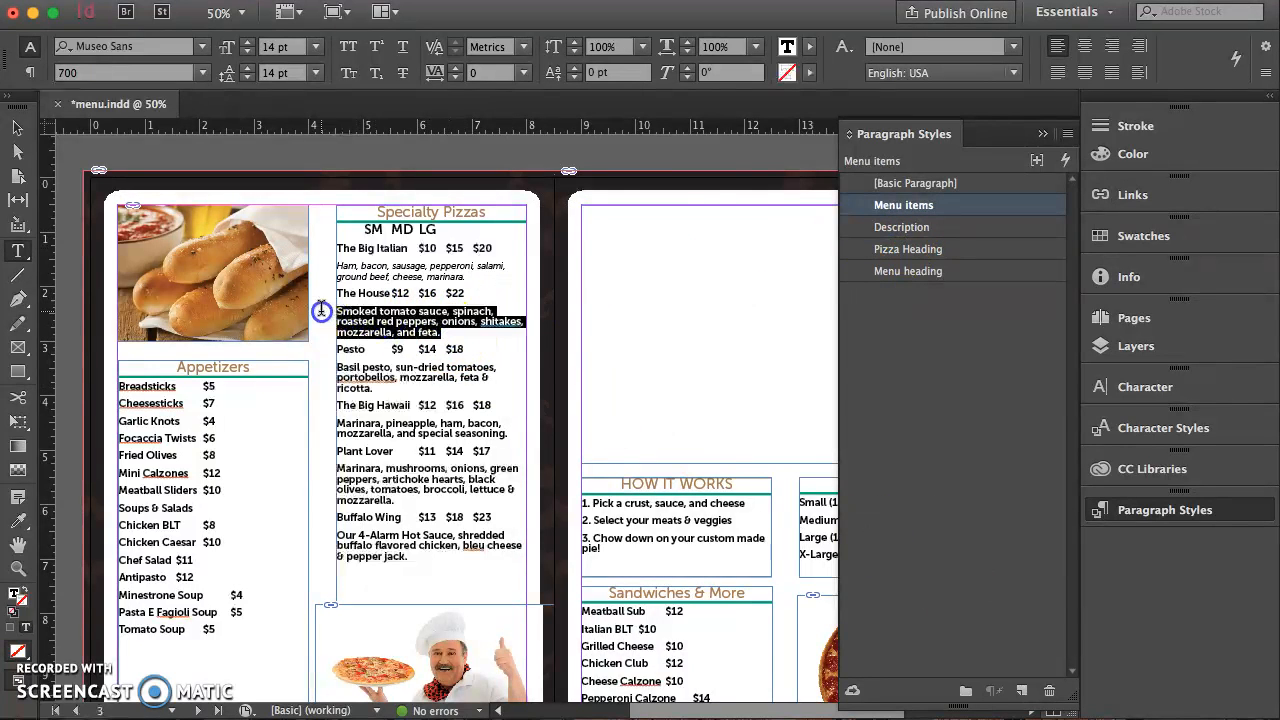
{"action": "left_click", "coordinate": [900, 227]}
{"action": "left_click_drag", "start_coordinate": [372, 389], "coordinate": [318, 371]}
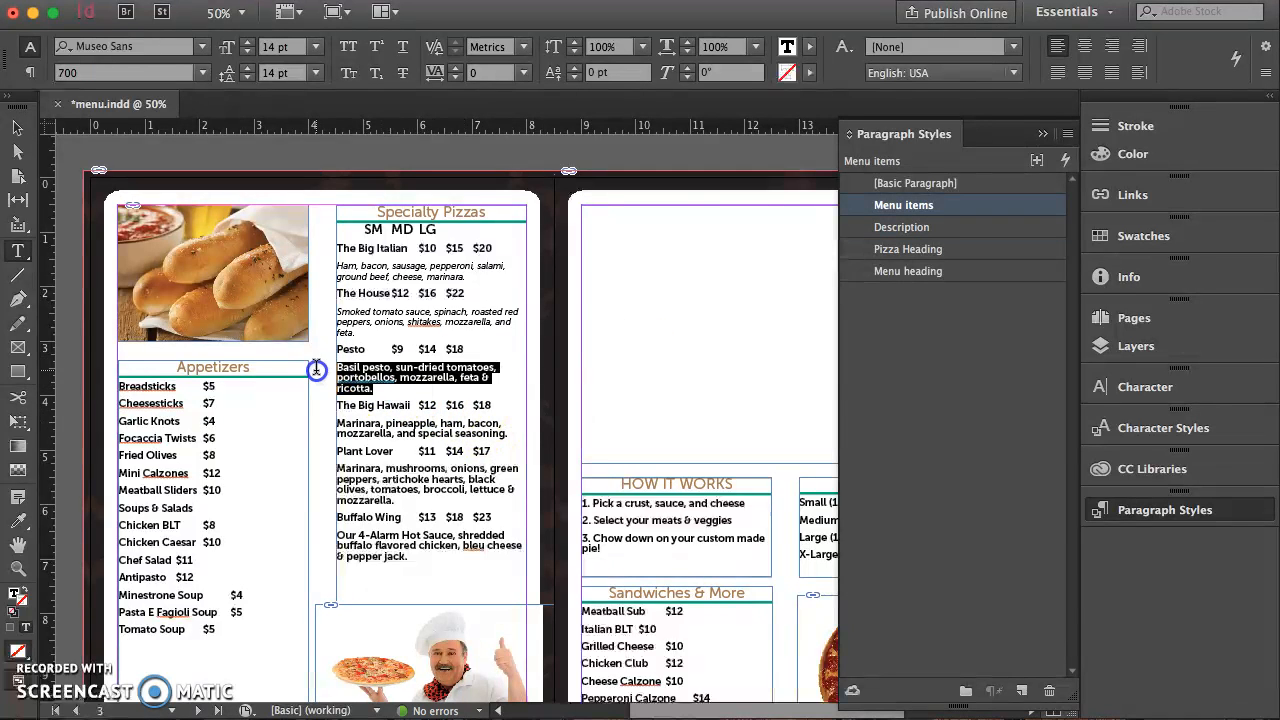
{"action": "left_click", "coordinate": [901, 227]}
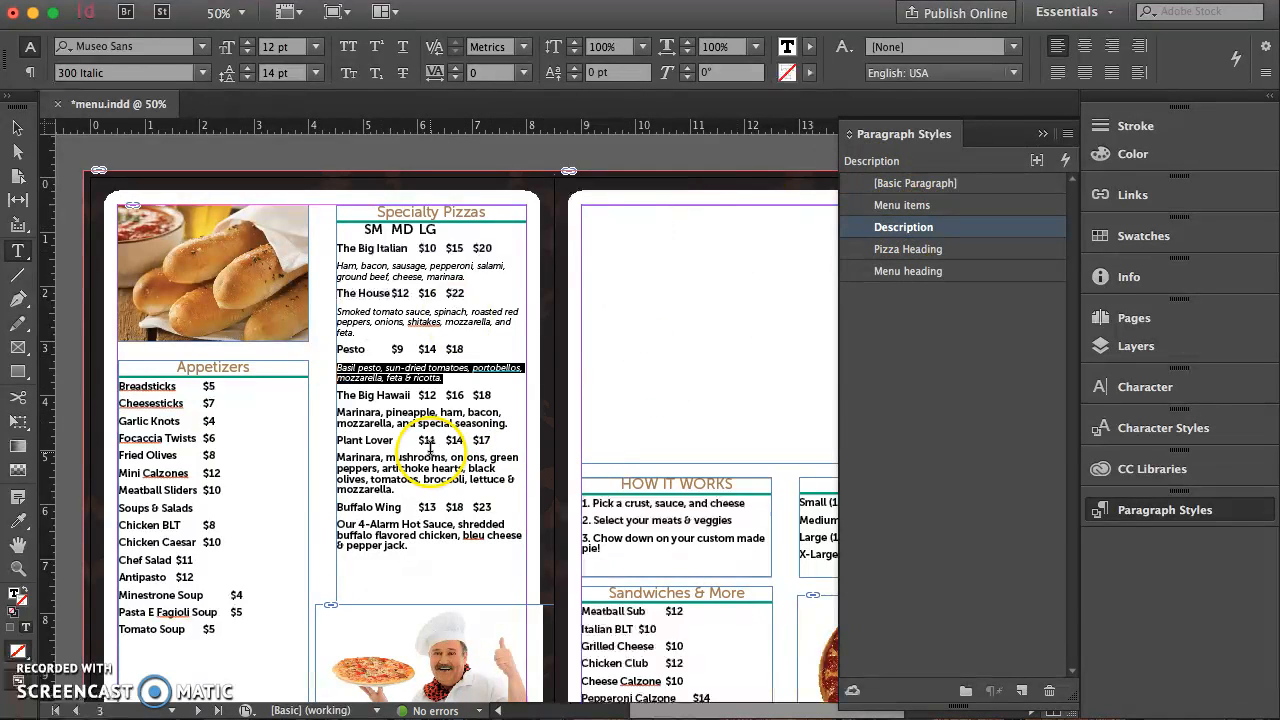
{"action": "left_click_drag", "start_coordinate": [509, 424], "coordinate": [333, 413]}
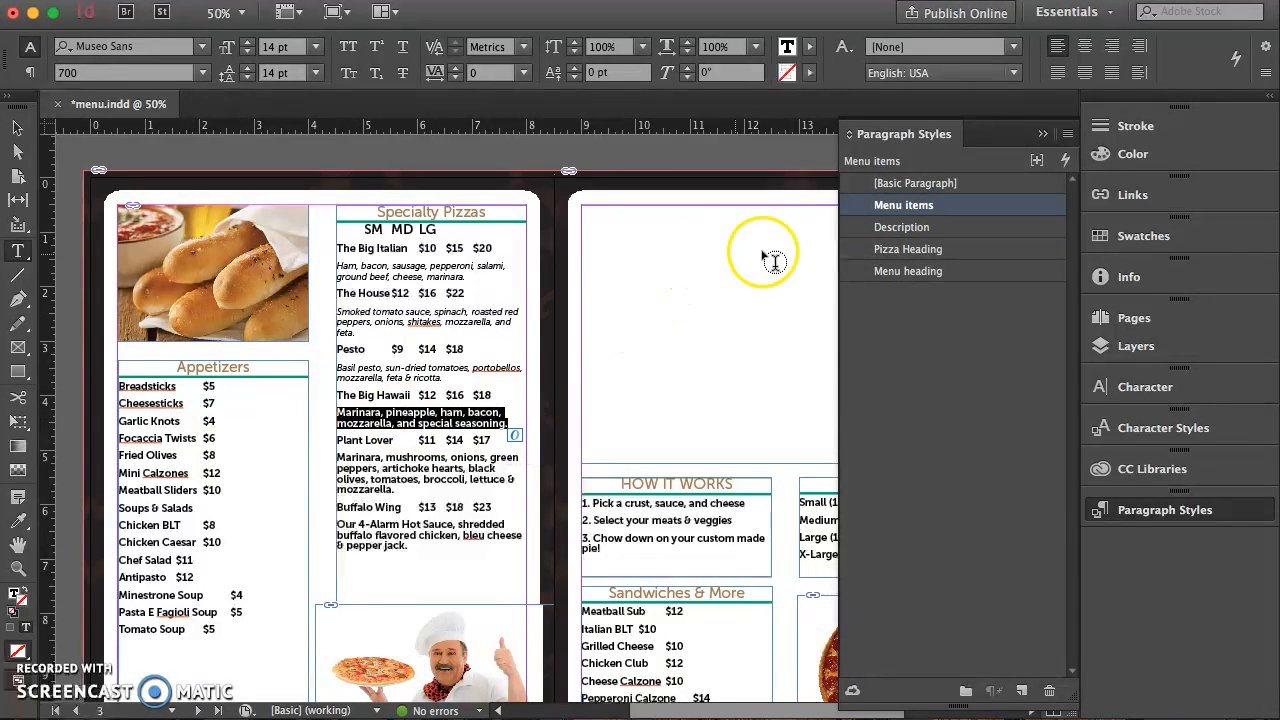
{"action": "left_click", "coordinate": [906, 228]}
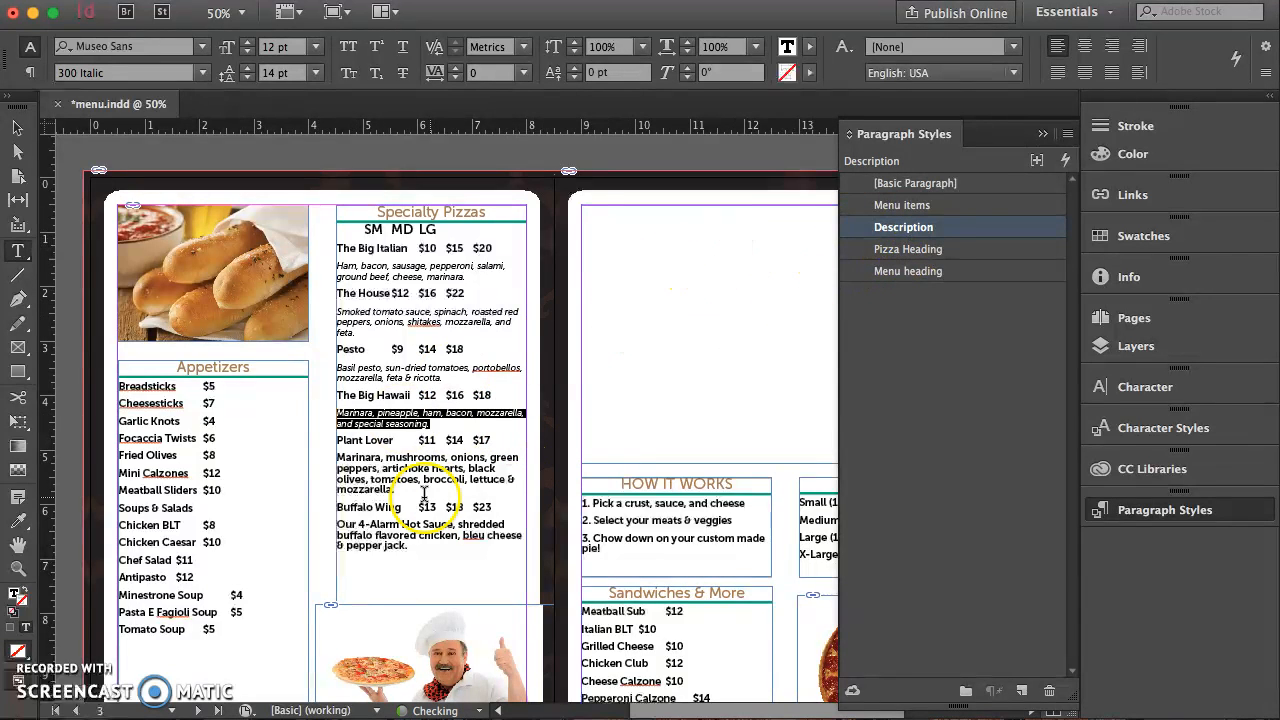
Apply the Description style to the ingredient texts of Plant Lover and Buffalo Wing.
{"action": "left_click_drag", "start_coordinate": [396, 490], "coordinate": [323, 459]}
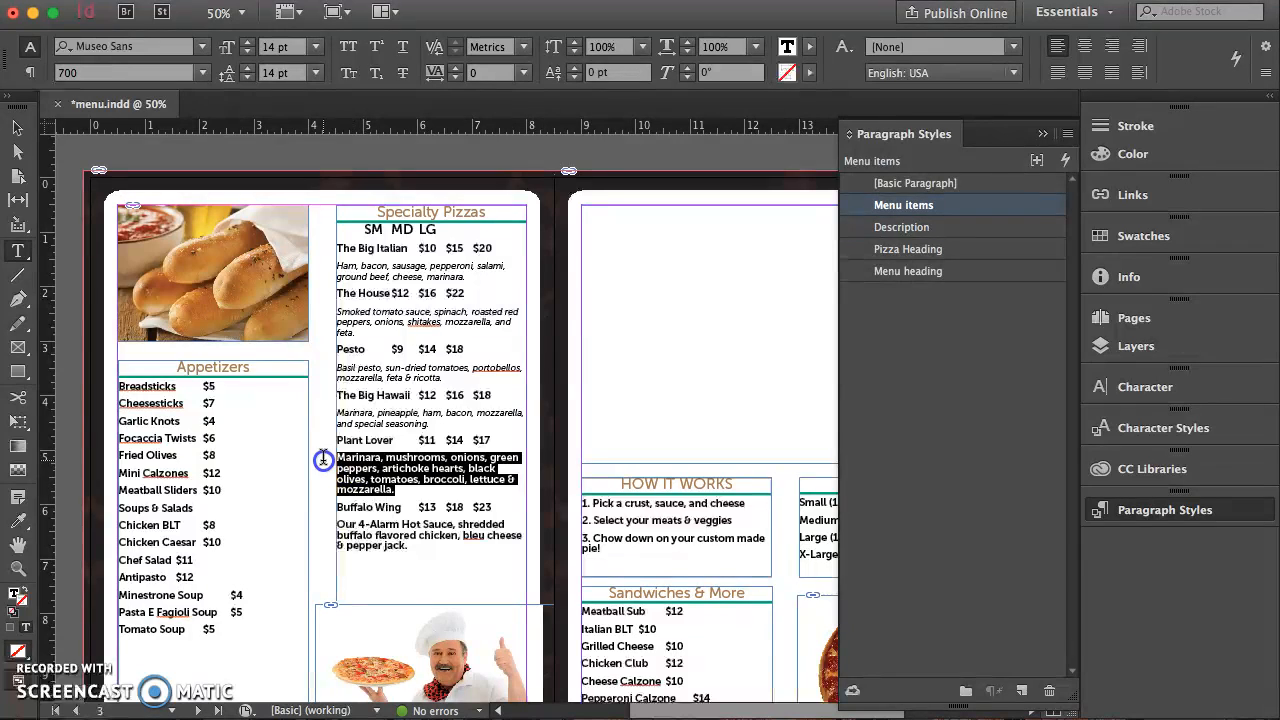
{"action": "left_click", "coordinate": [910, 227]}
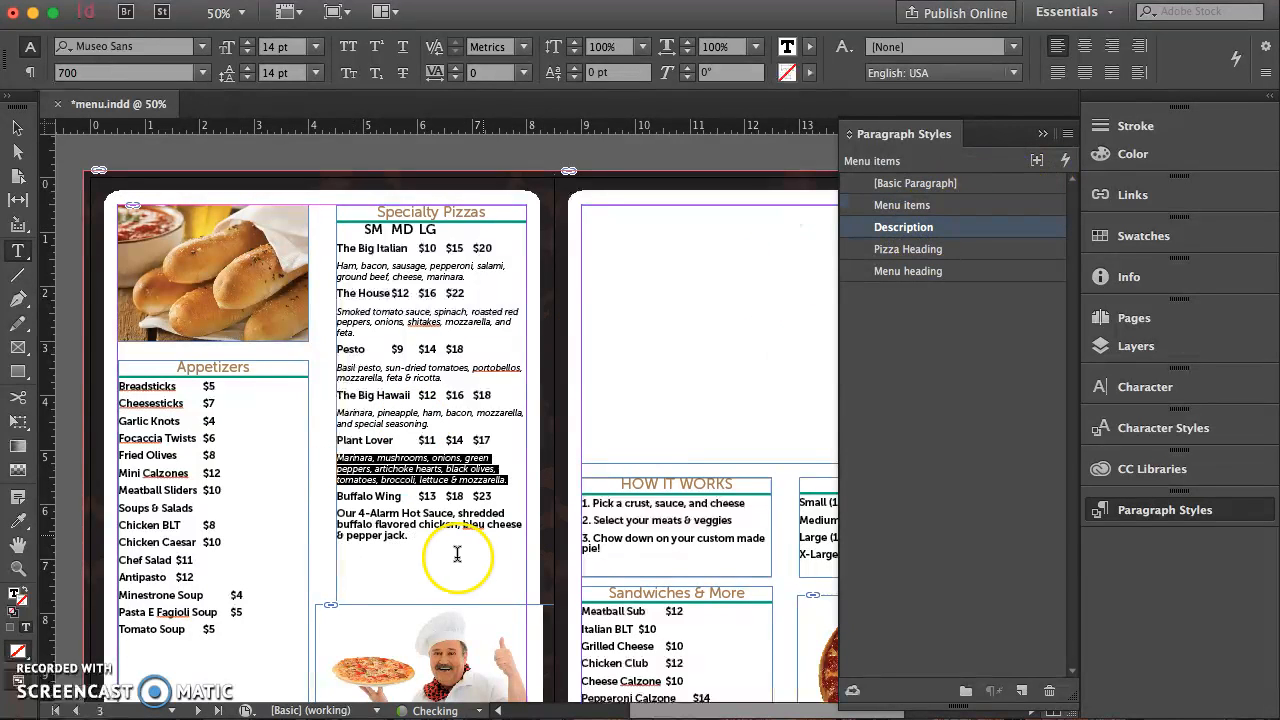
{"action": "left_click_drag", "start_coordinate": [417, 541], "coordinate": [332, 512]}
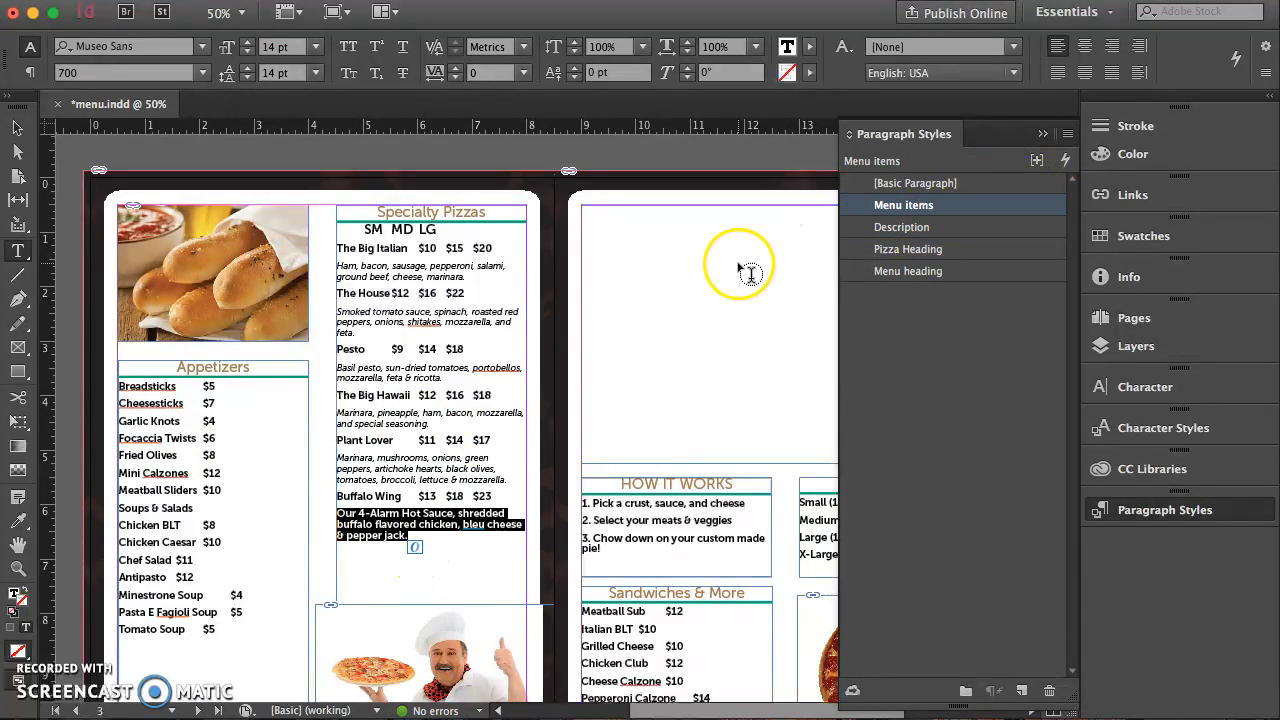
{"action": "left_click", "coordinate": [903, 227]}
{"action": "left_click", "coordinate": [385, 472]}
{"action": "left_click", "coordinate": [516, 516]}
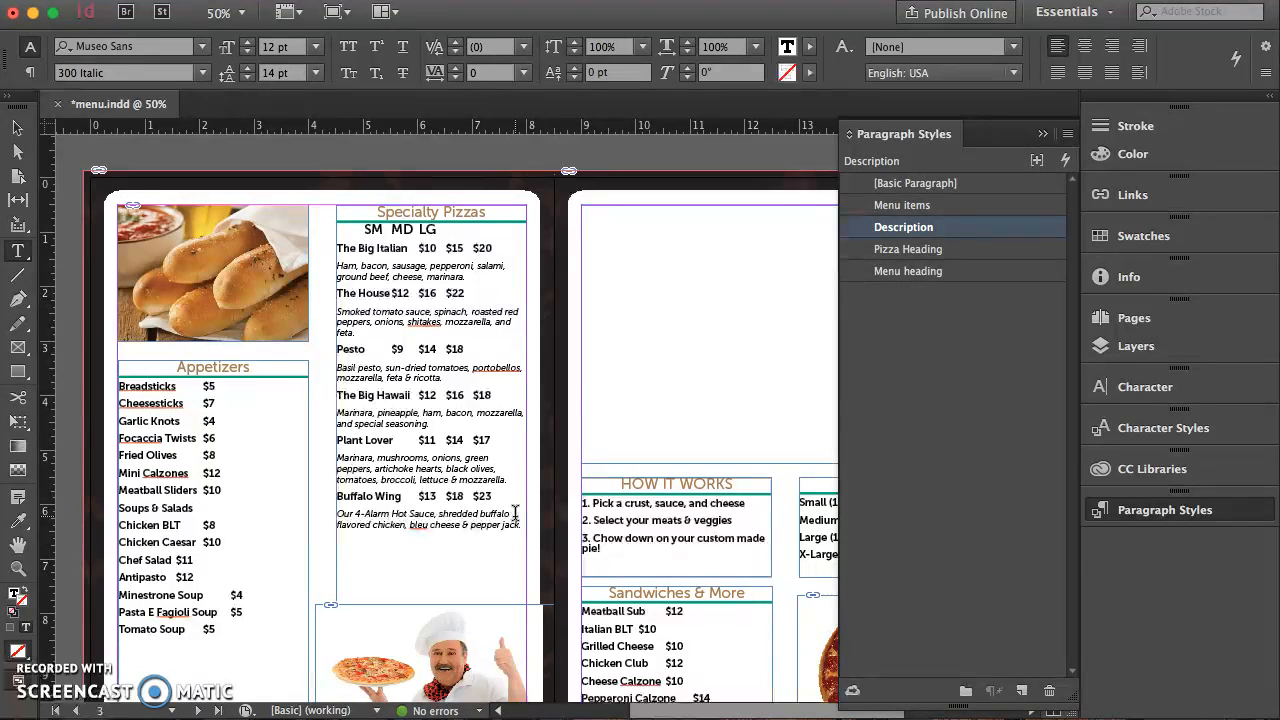
Reopen the Description style's options with The Big Italian's ingredient text selected and set the font size to 11 pt.
{"action": "left_click", "coordinate": [10, 603]}
{"action": "left_click", "coordinate": [441, 271]}
{"action": "left_click_drag", "start_coordinate": [467, 276], "coordinate": [328, 260]}
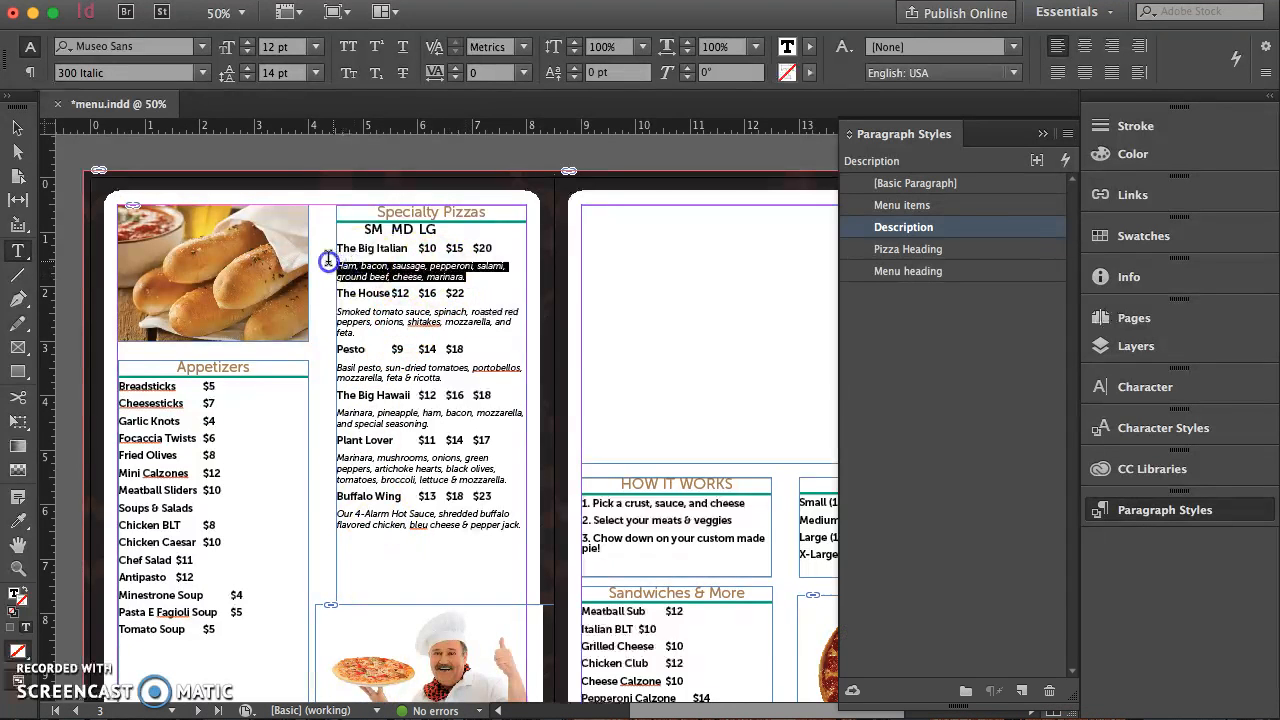
{"action": "double_click", "coordinate": [890, 227]}
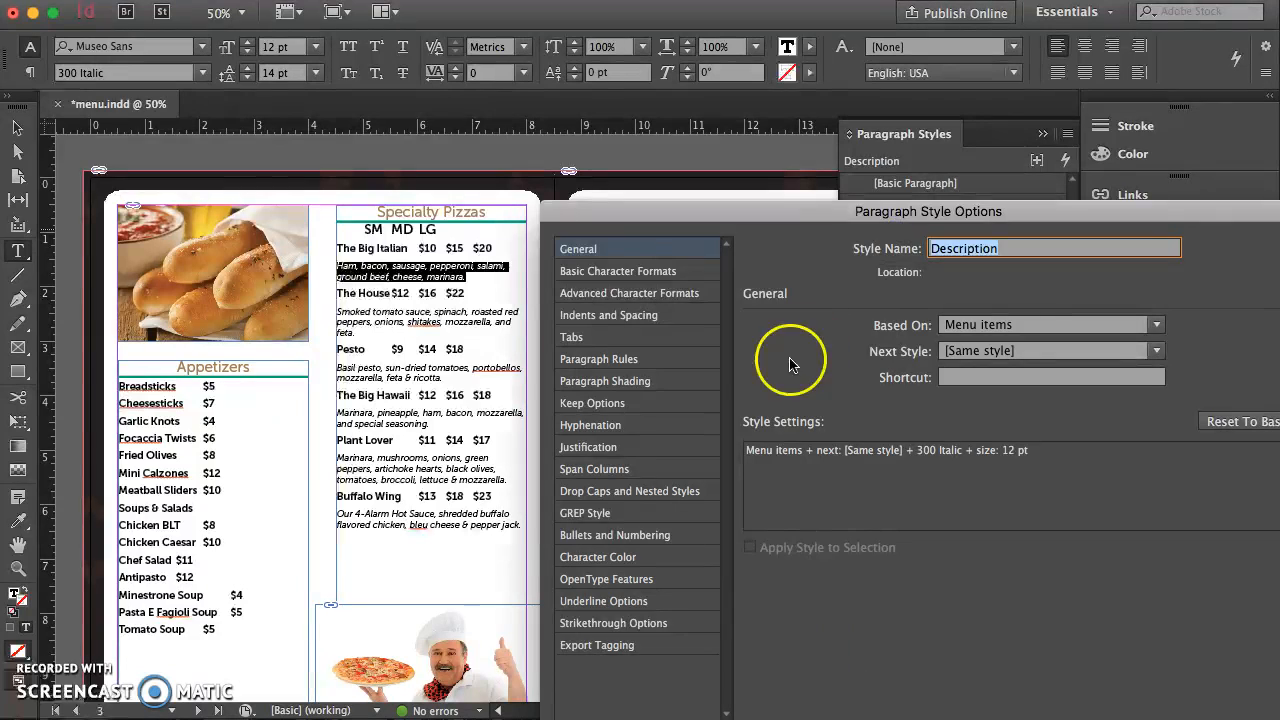
{"action": "left_click", "coordinate": [652, 272]}
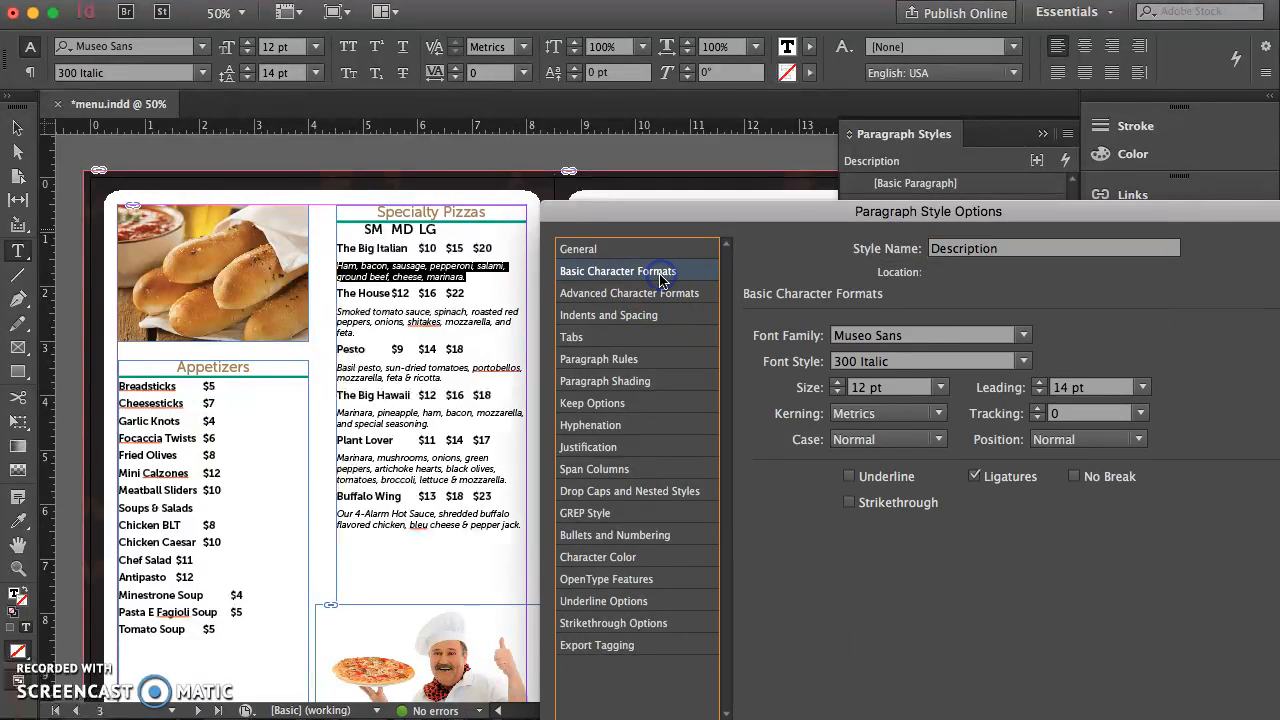
{"action": "left_click", "coordinate": [838, 392]}
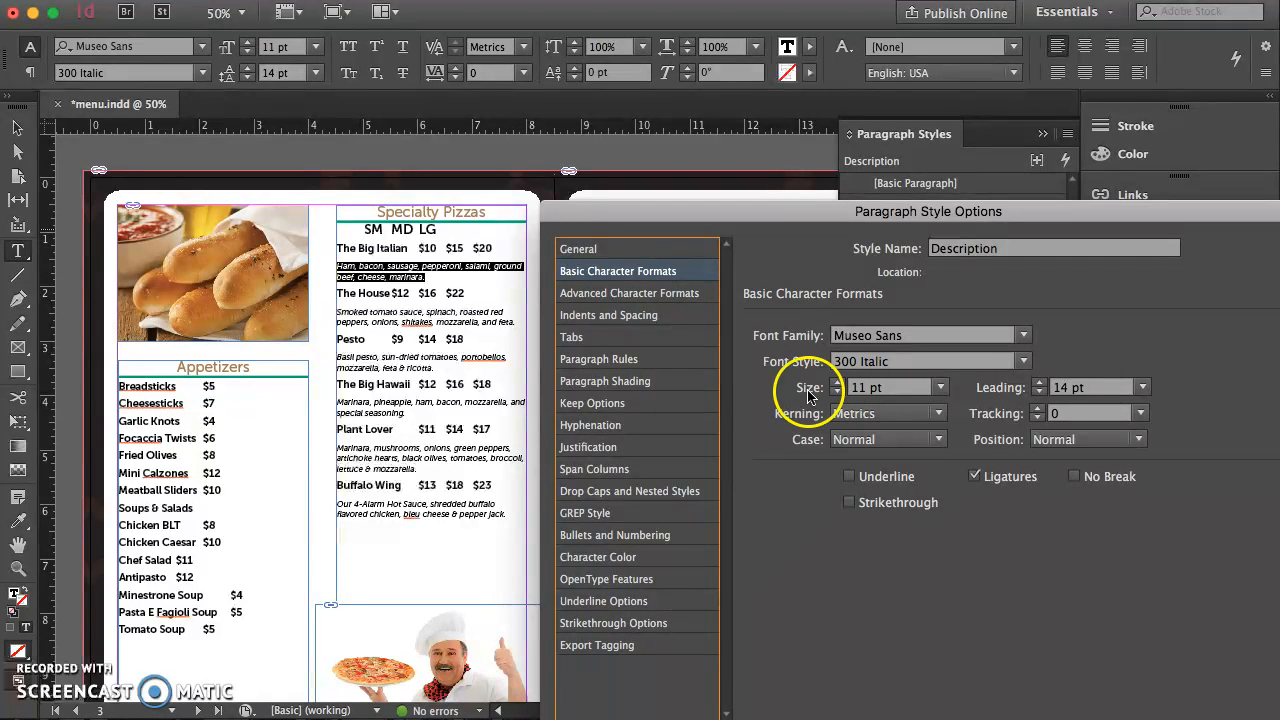
Set the tint of the Description style's black character color to 85%.
{"action": "left_click", "coordinate": [637, 563]}
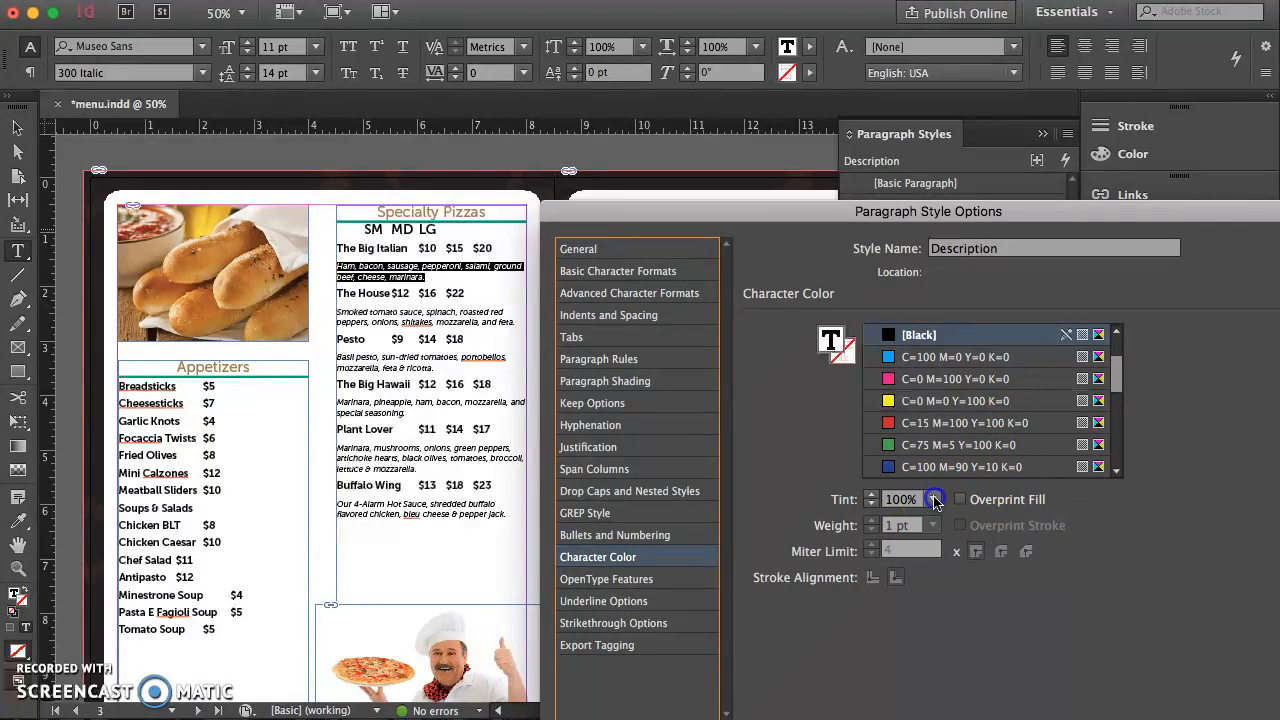
{"action": "left_click", "coordinate": [935, 500]}
{"action": "left_click", "coordinate": [908, 686]}
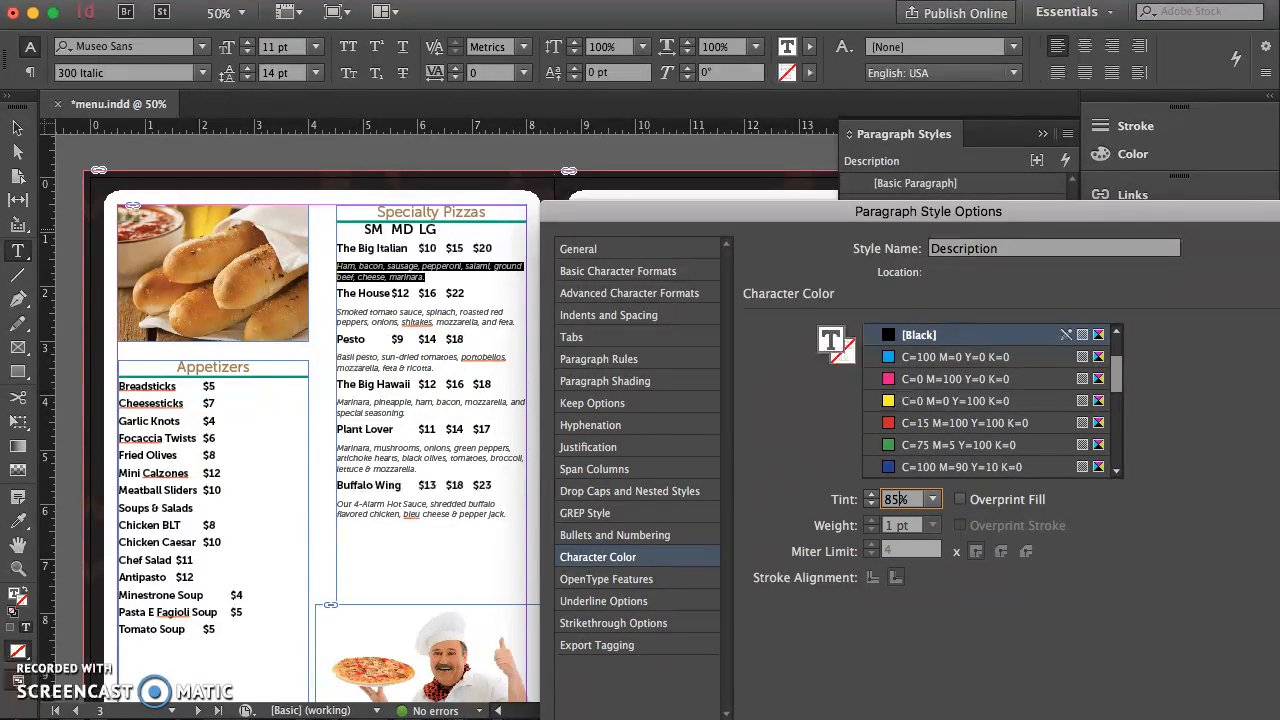
{"action": "left_click", "coordinate": [566, 718]}
{"action": "left_click", "coordinate": [566, 718]}
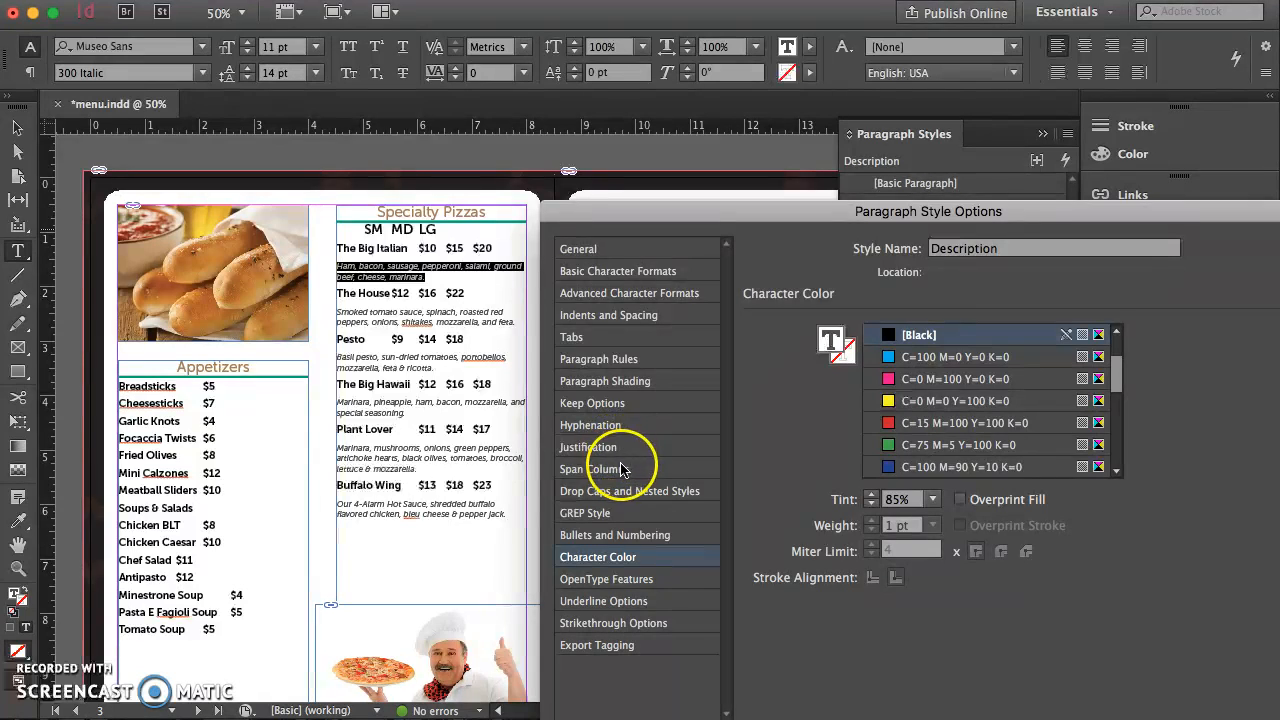
Set the Description style's left indent to 0.125 in and save the style options.
{"action": "left_click", "coordinate": [620, 316]}
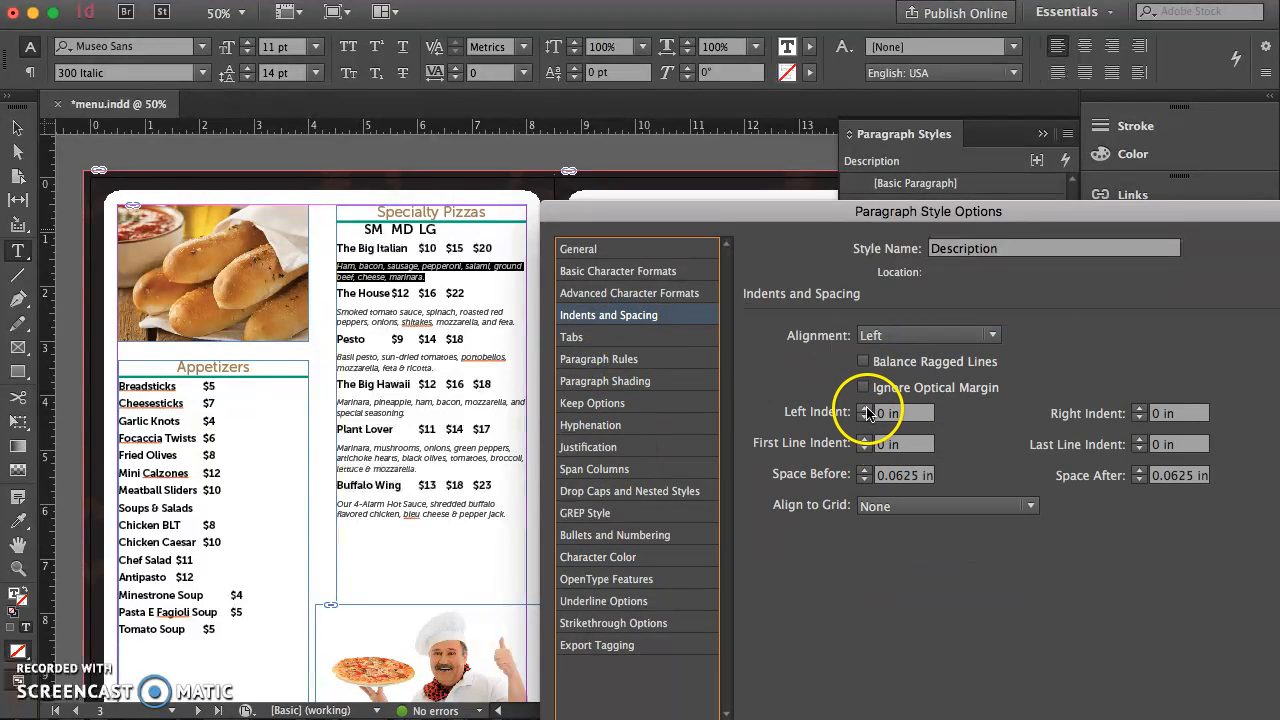
{"action": "left_click", "coordinate": [866, 411]}
{"action": "left_click", "coordinate": [866, 409]}
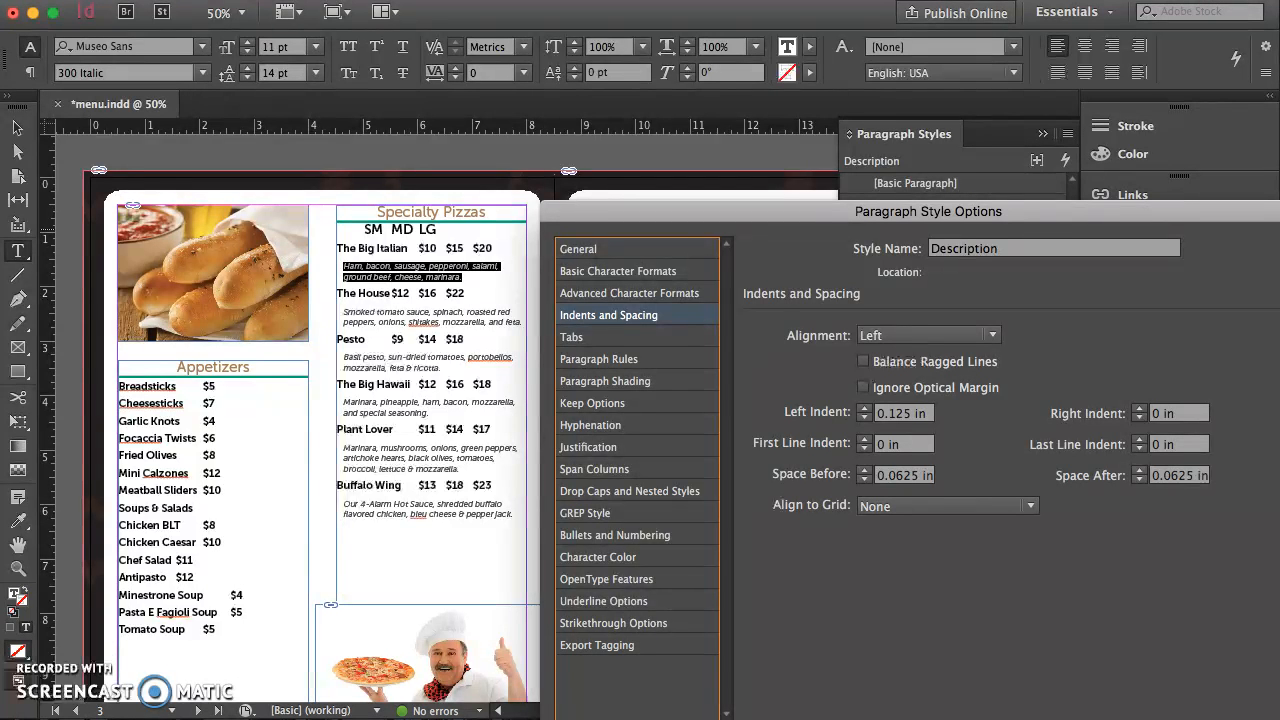
{"action": "key", "text": "Return"}
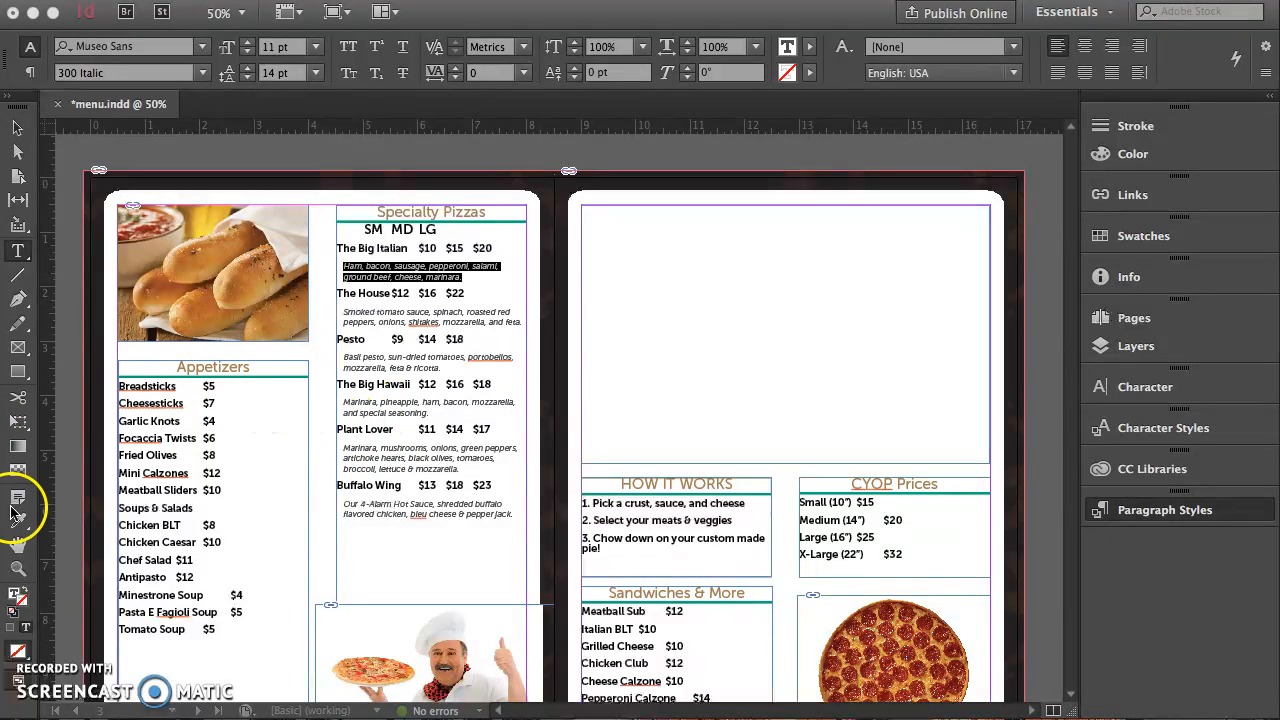
Set the Menu items style's space before to 0.125 in and space after to 0 in, and save the style options.
{"action": "left_click", "coordinate": [20, 252]}
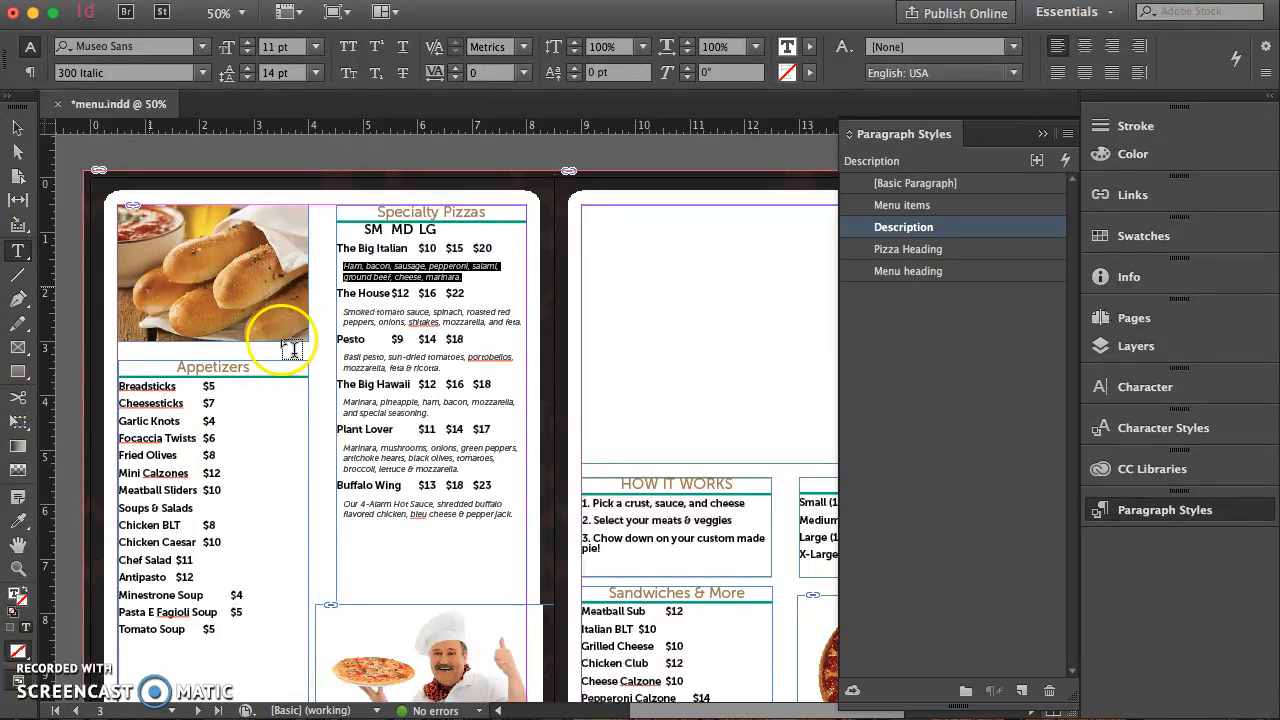
{"action": "left_click_drag", "start_coordinate": [500, 430], "coordinate": [337, 429]}
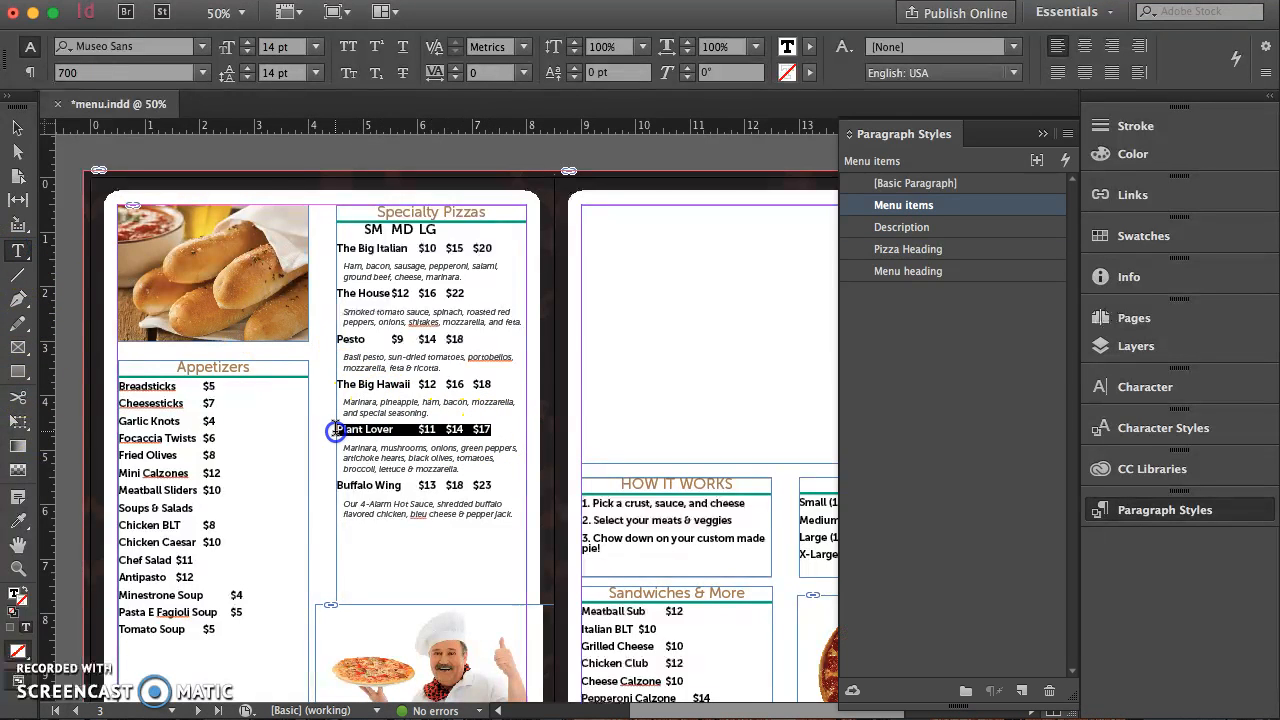
{"action": "double_click", "coordinate": [901, 211]}
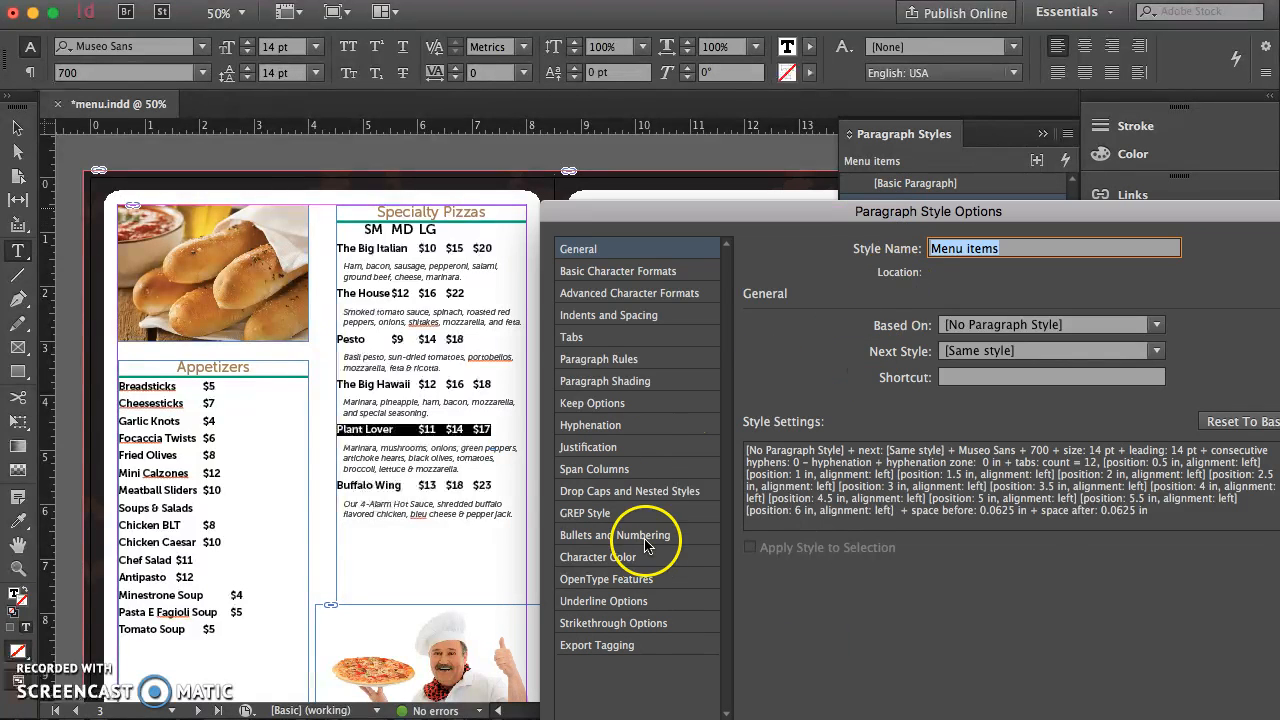
{"action": "left_click", "coordinate": [616, 315]}
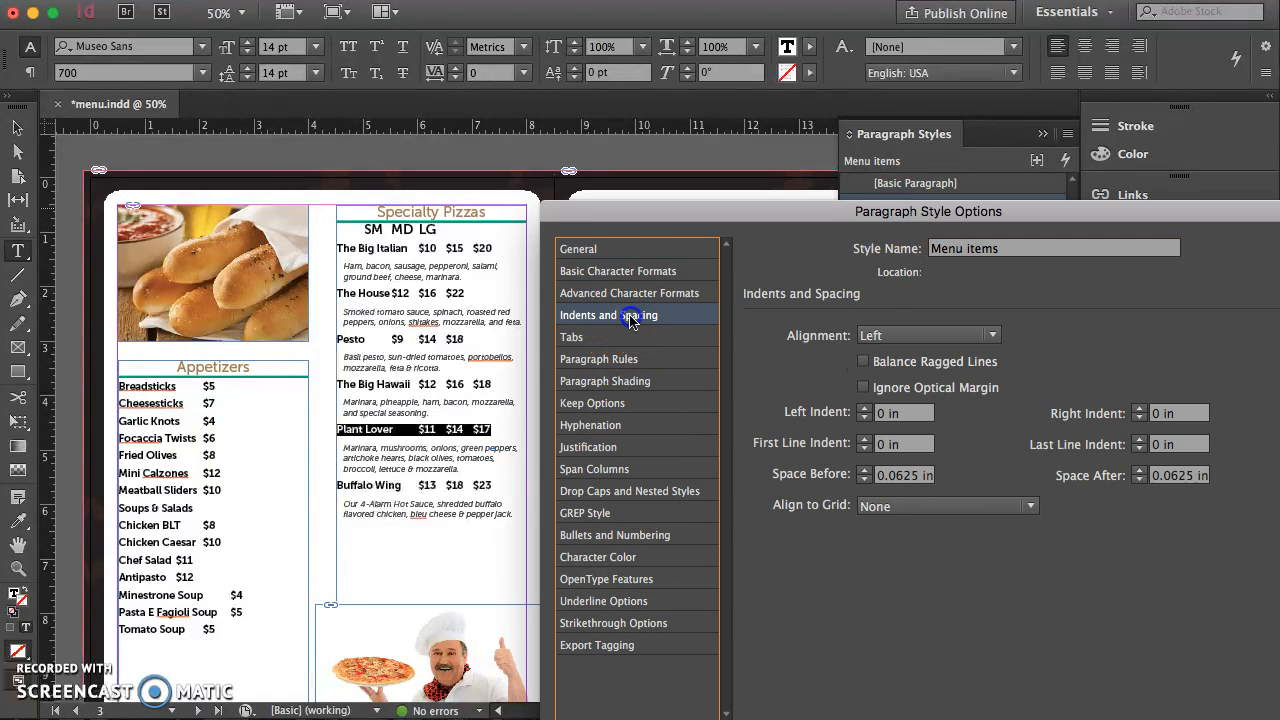
{"action": "left_click", "coordinate": [865, 470]}
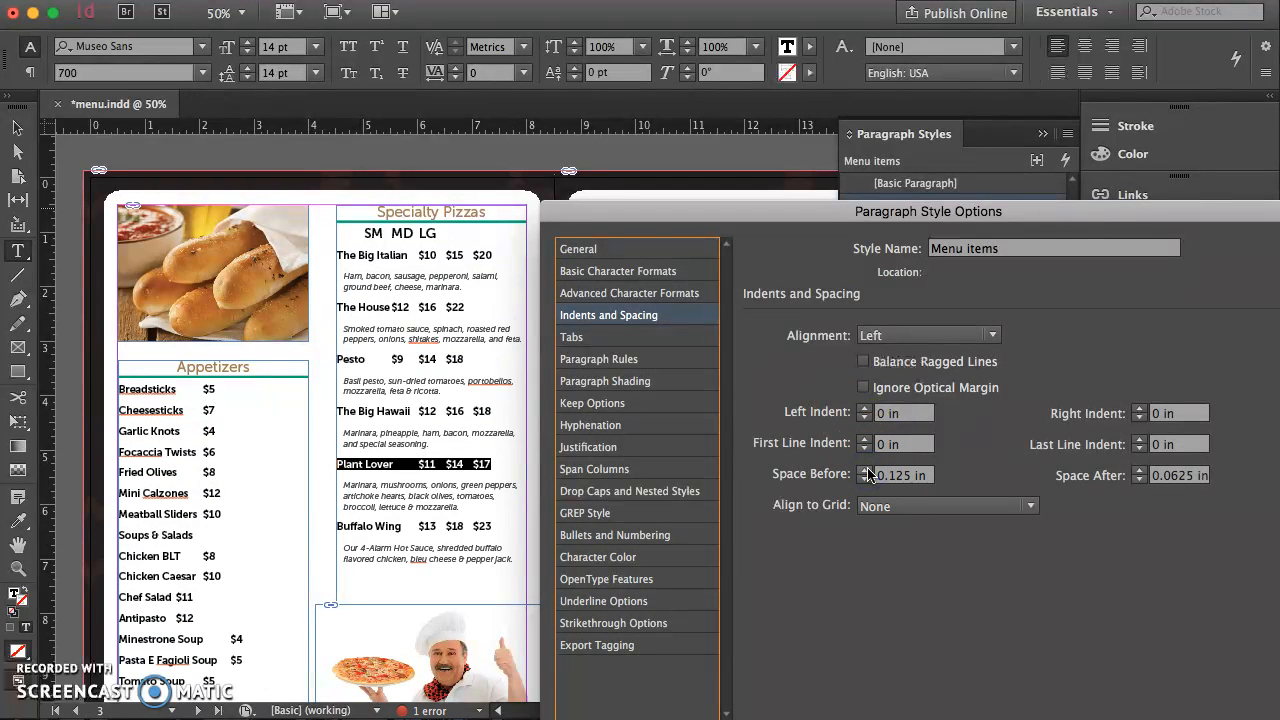
{"action": "left_click", "coordinate": [1139, 480]}
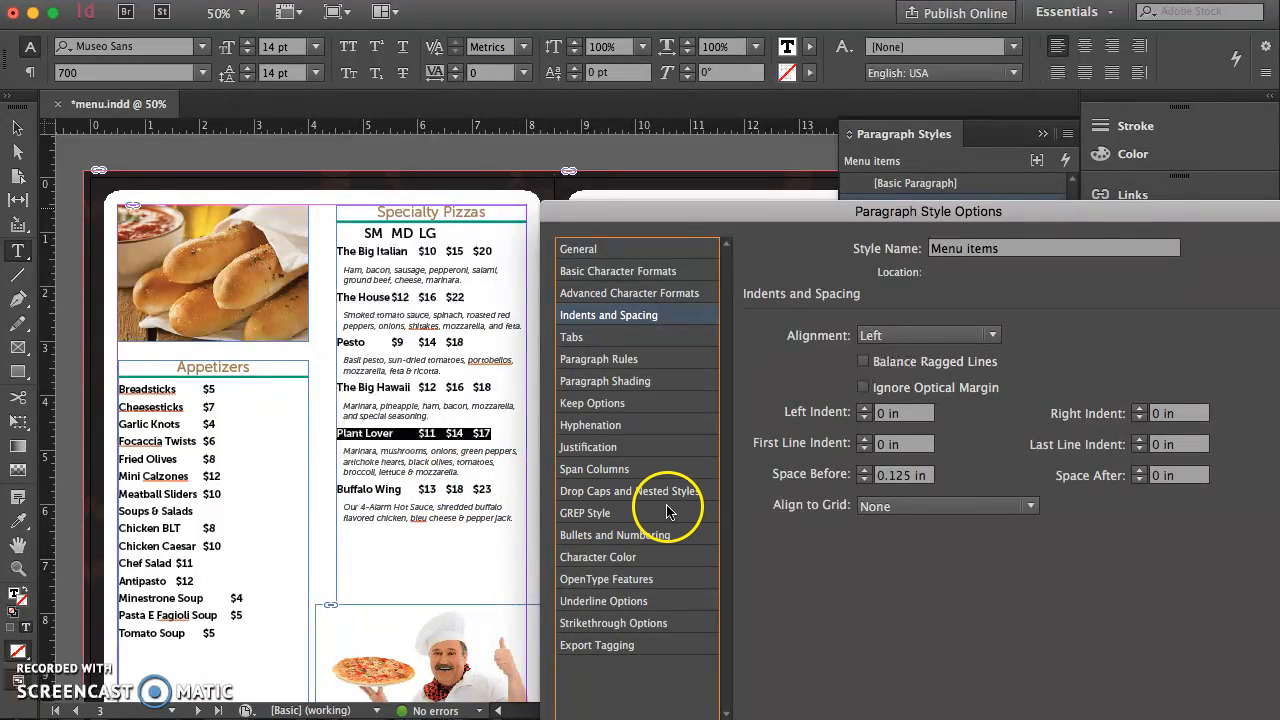
{"action": "left_click", "coordinate": [866, 474]}
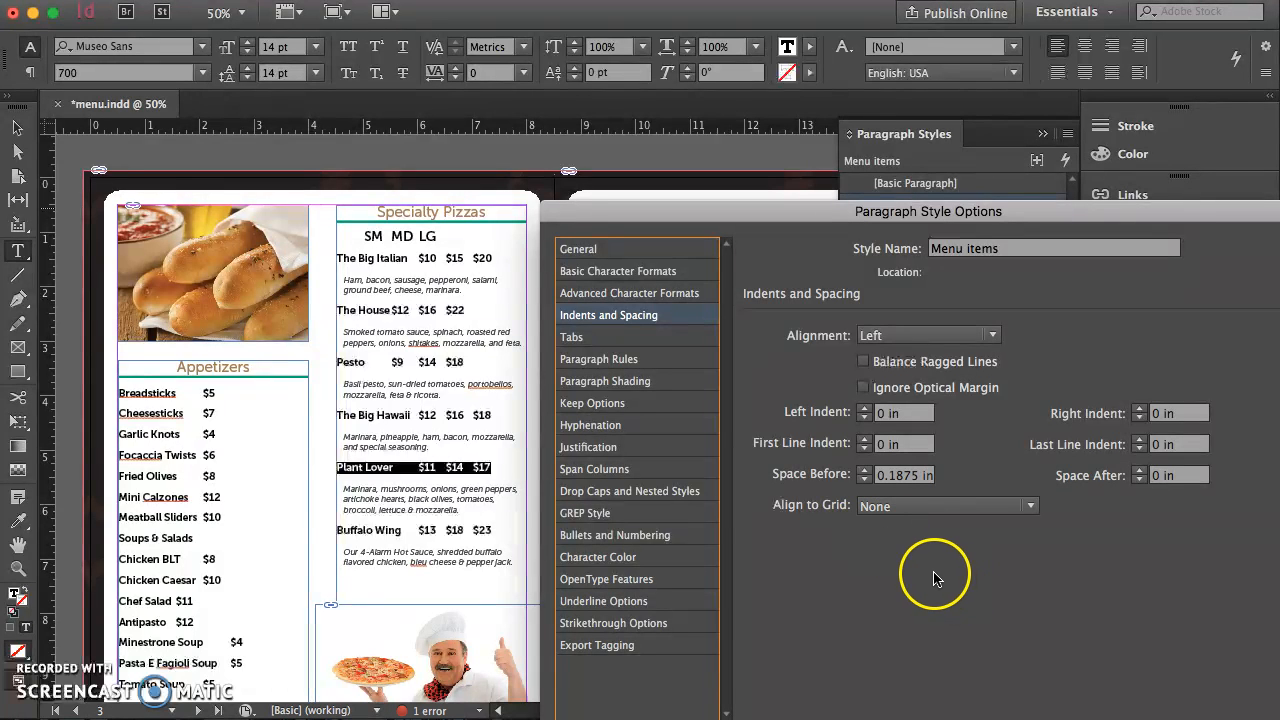
{"action": "left_click", "coordinate": [865, 480]}
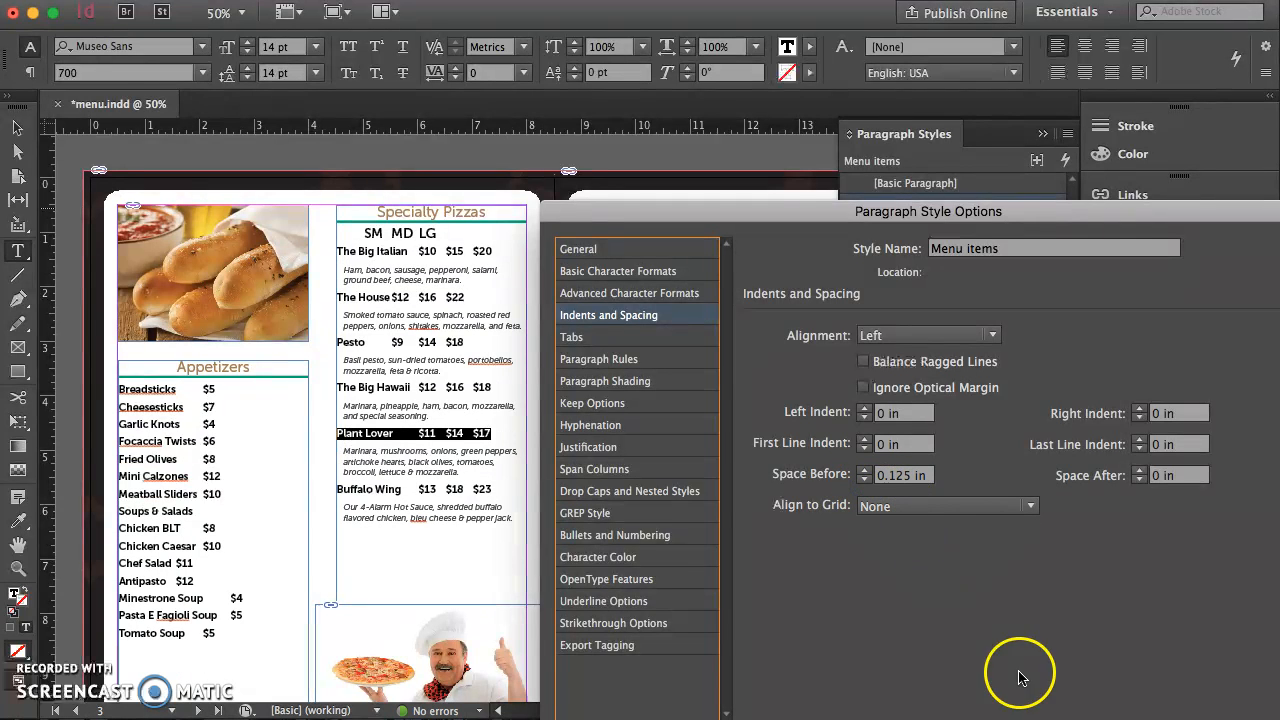
{"action": "key", "text": "Return"}
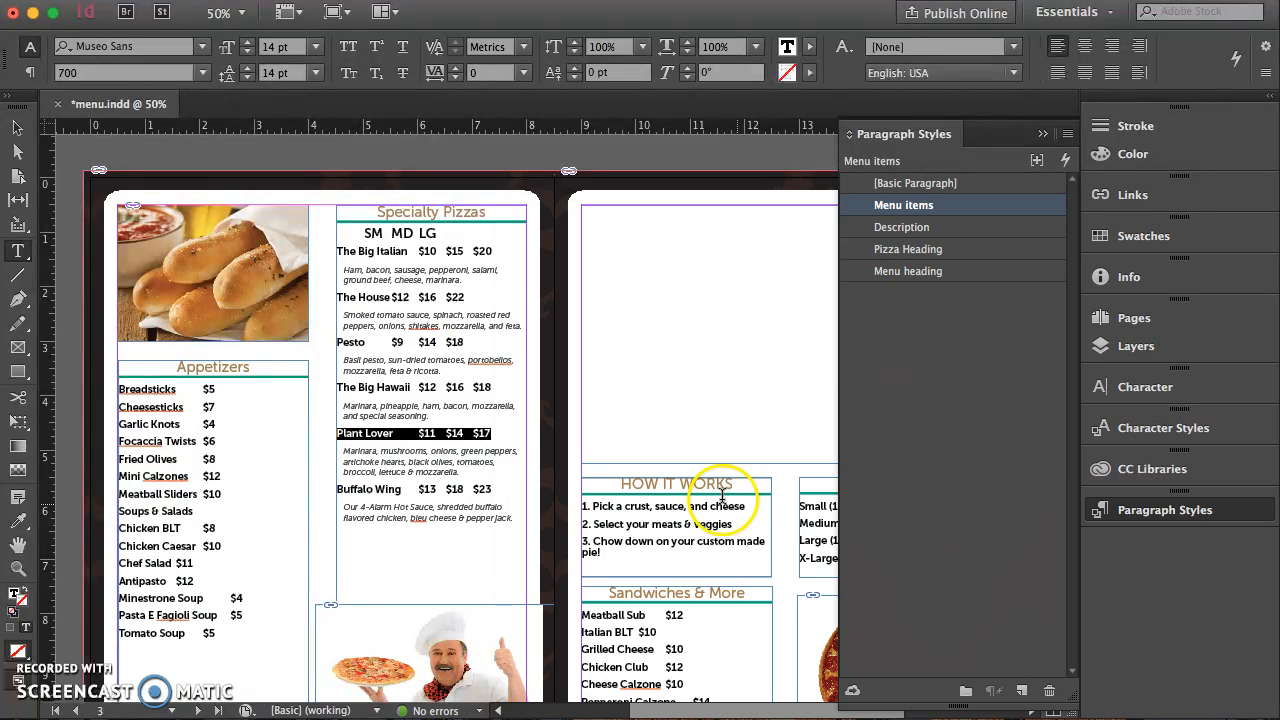
Set the Description style's space before to 0.075 in and space after to 0.0625 in.
{"action": "left_click_drag", "start_coordinate": [380, 406], "coordinate": [405, 416]}
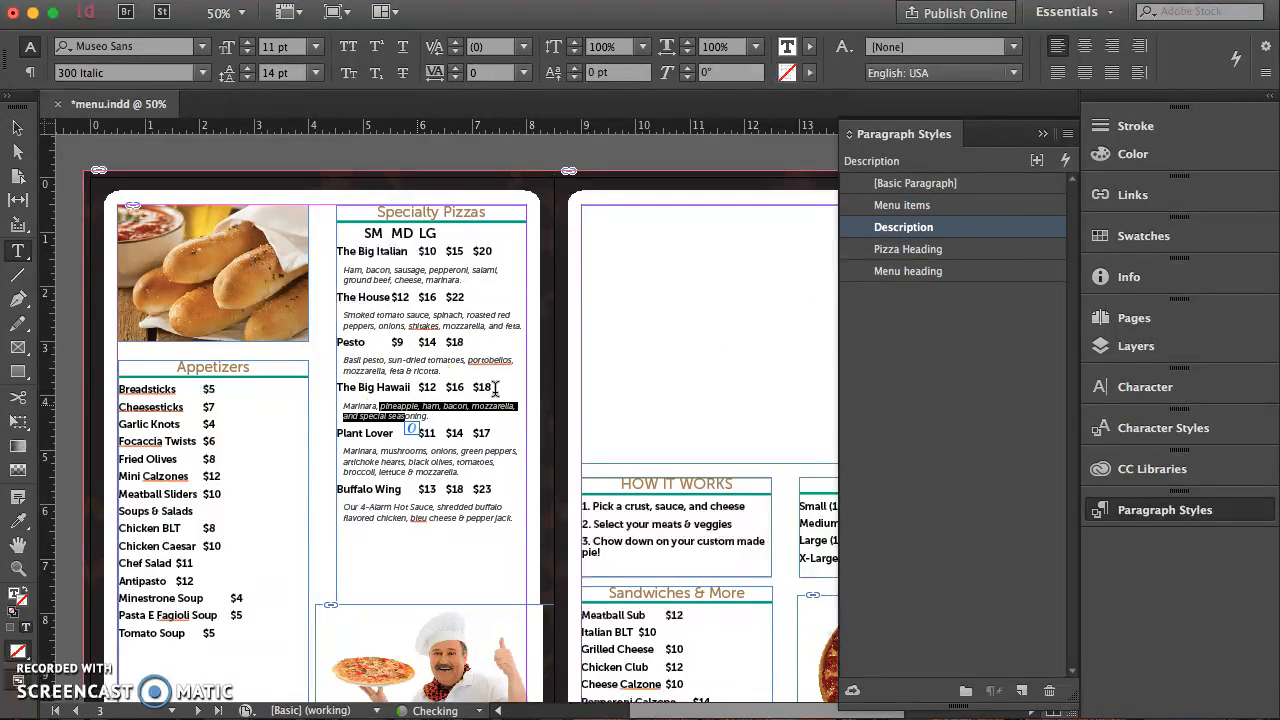
{"action": "left_click", "coordinate": [931, 228]}
{"action": "left_click", "coordinate": [931, 228]}
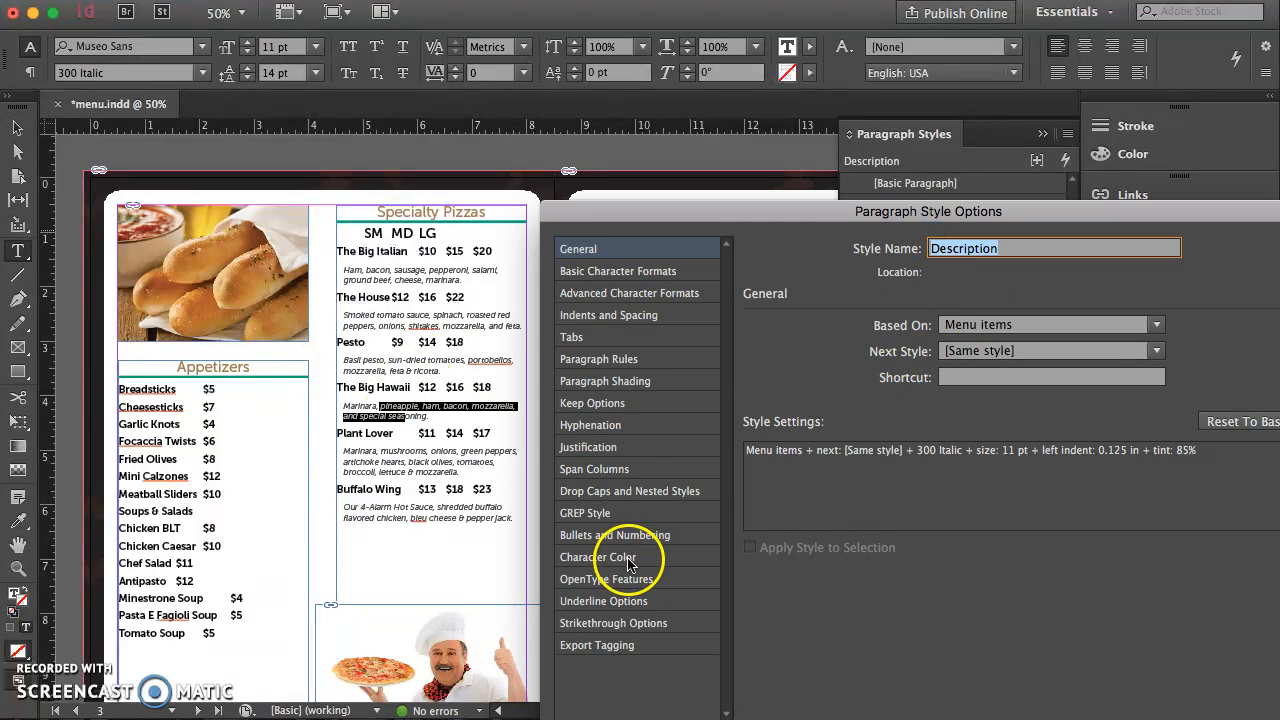
{"action": "left_click", "coordinate": [620, 315]}
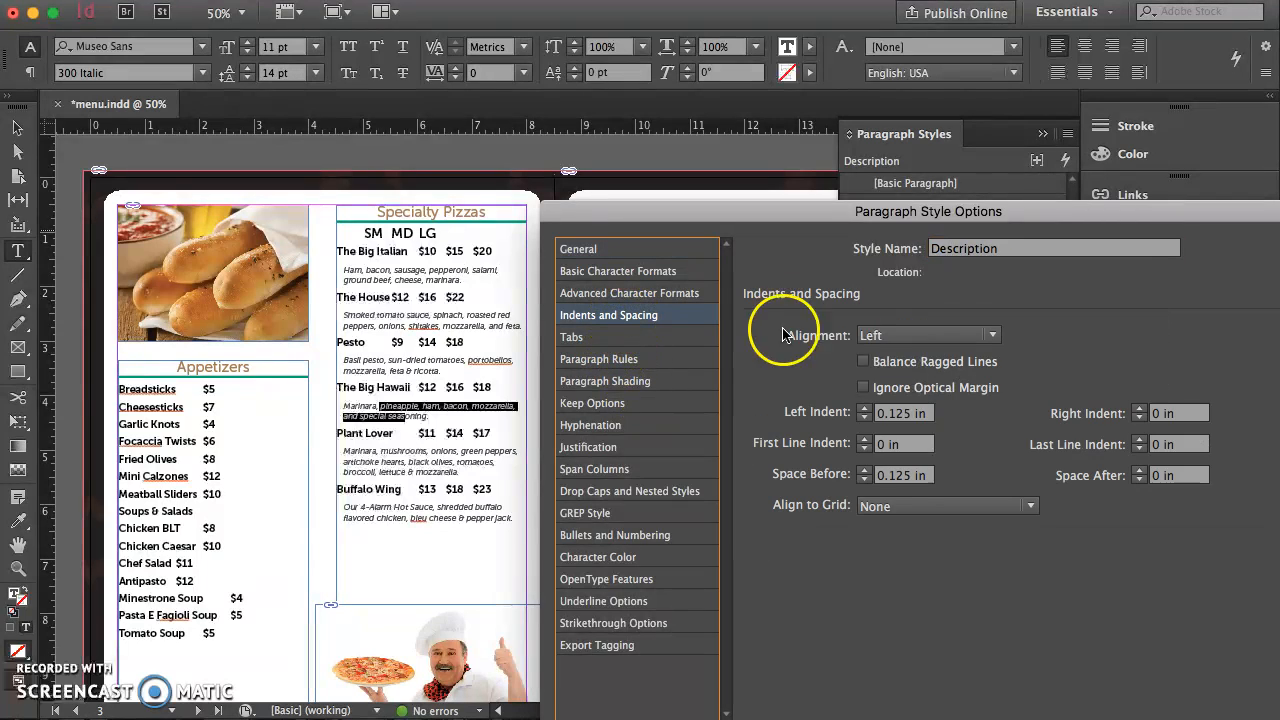
{"action": "left_click", "coordinate": [895, 478]}
{"action": "double_click", "coordinate": [897, 478]}
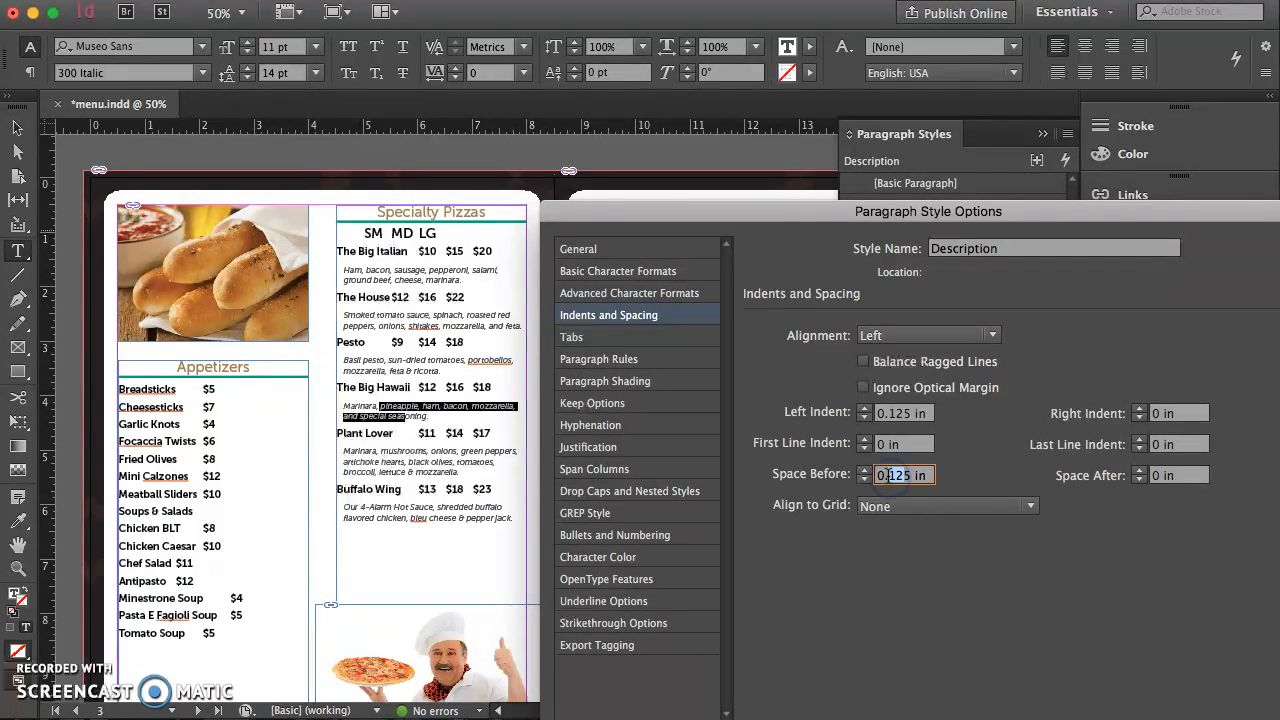
{"action": "double_click", "coordinate": [887, 478]}
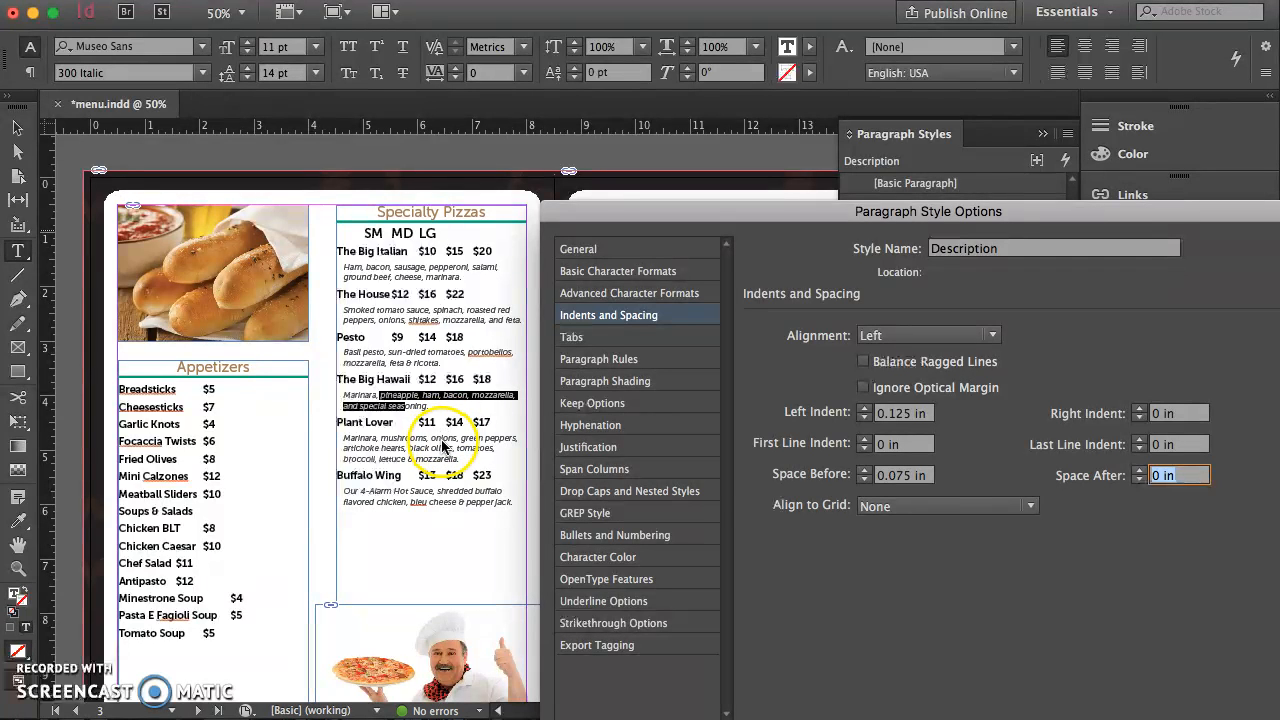
{"action": "left_click", "coordinate": [1140, 470]}
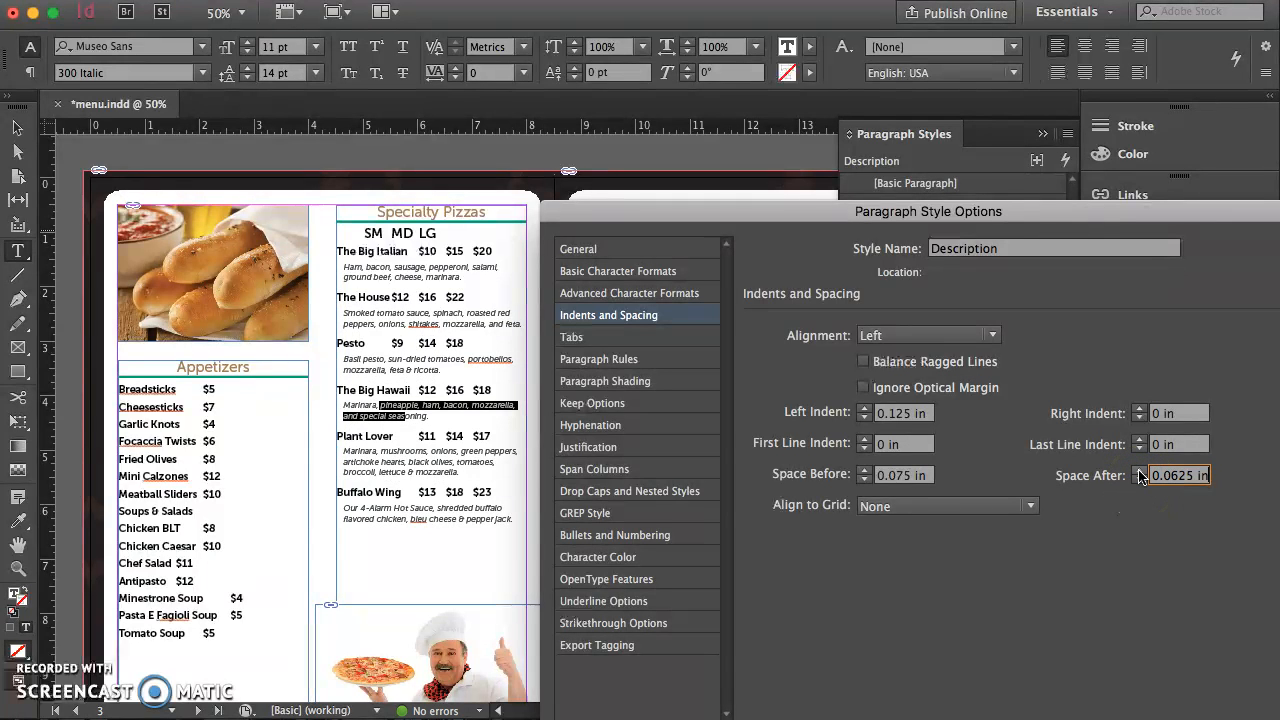
Set the Description style's space after to 0.125 in and save the style options.
{"action": "left_click", "coordinate": [1140, 470]}
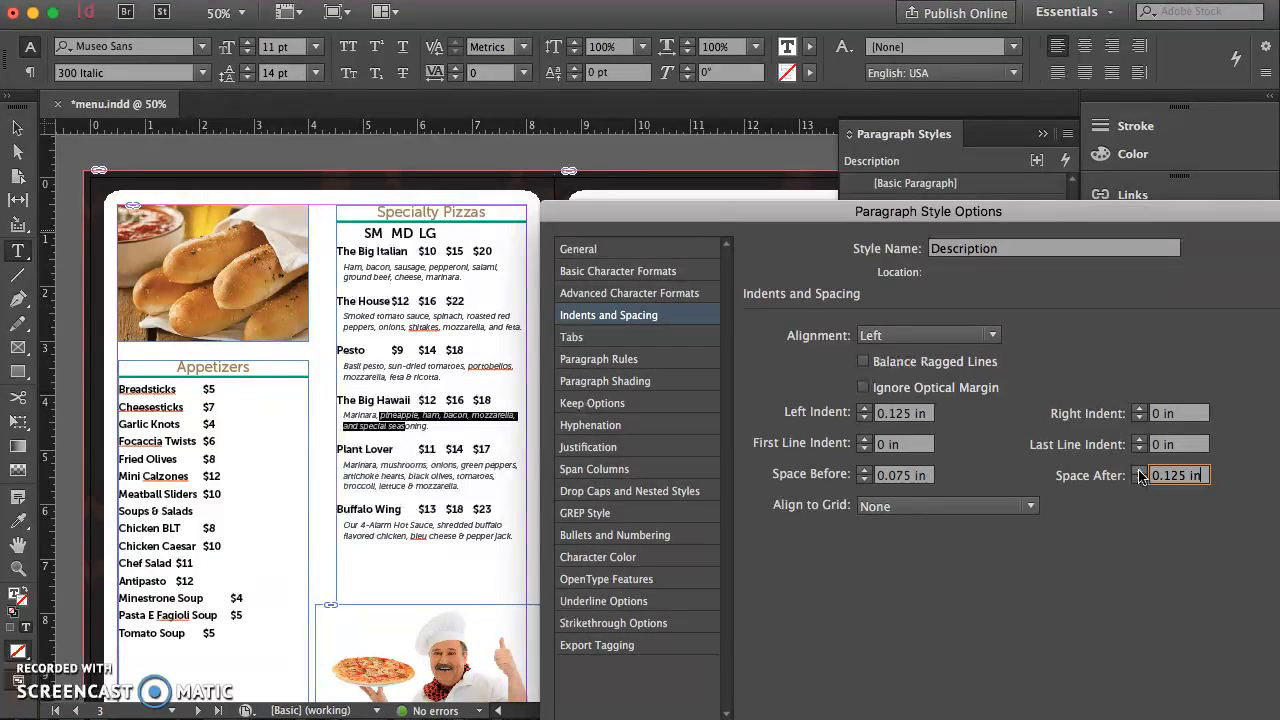
{"action": "key", "text": "Return"}
{"action": "left_click", "coordinate": [445, 489]}
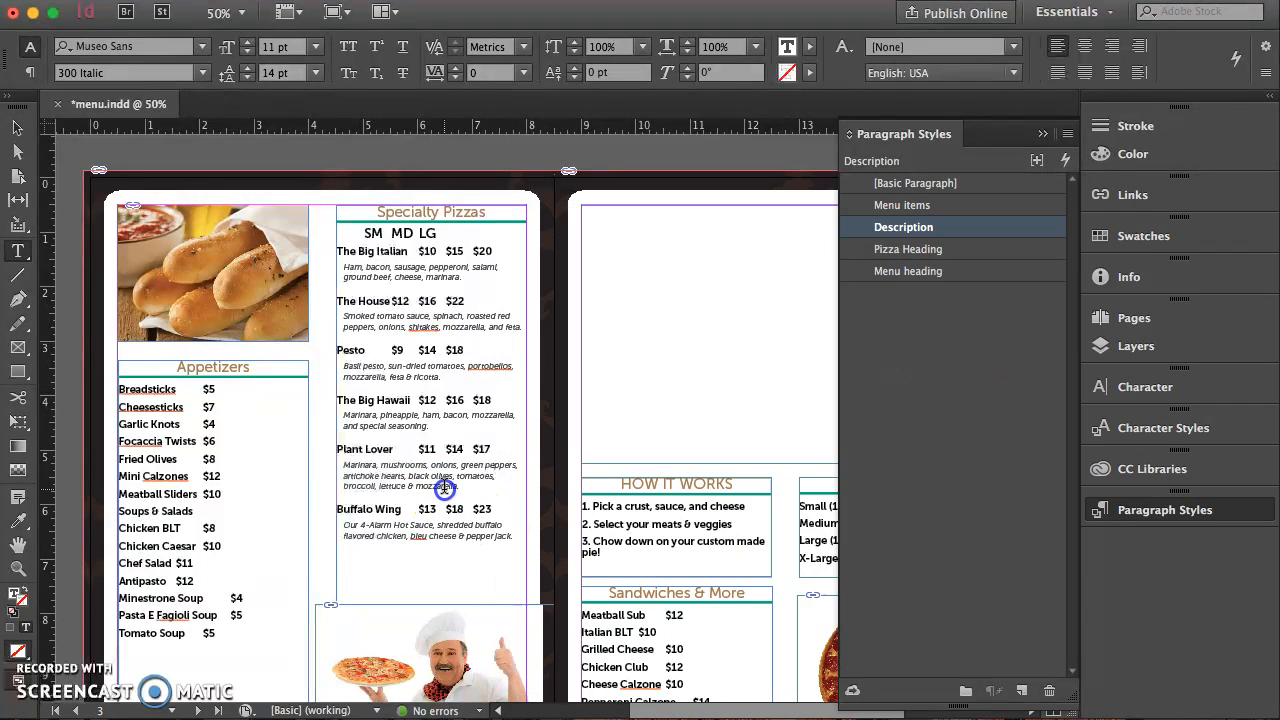
{"action": "left_click_drag", "start_coordinate": [365, 401], "coordinate": [409, 416]}
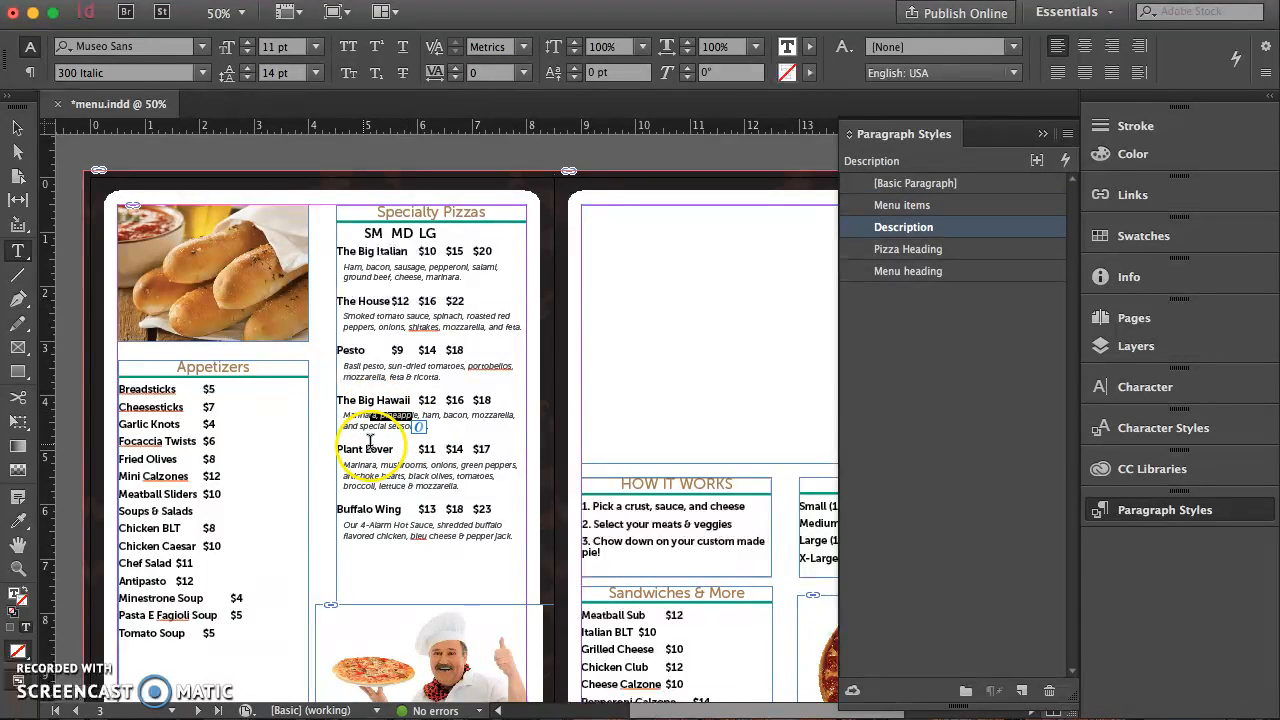
{"action": "left_click_drag", "start_coordinate": [365, 465], "coordinate": [392, 450]}
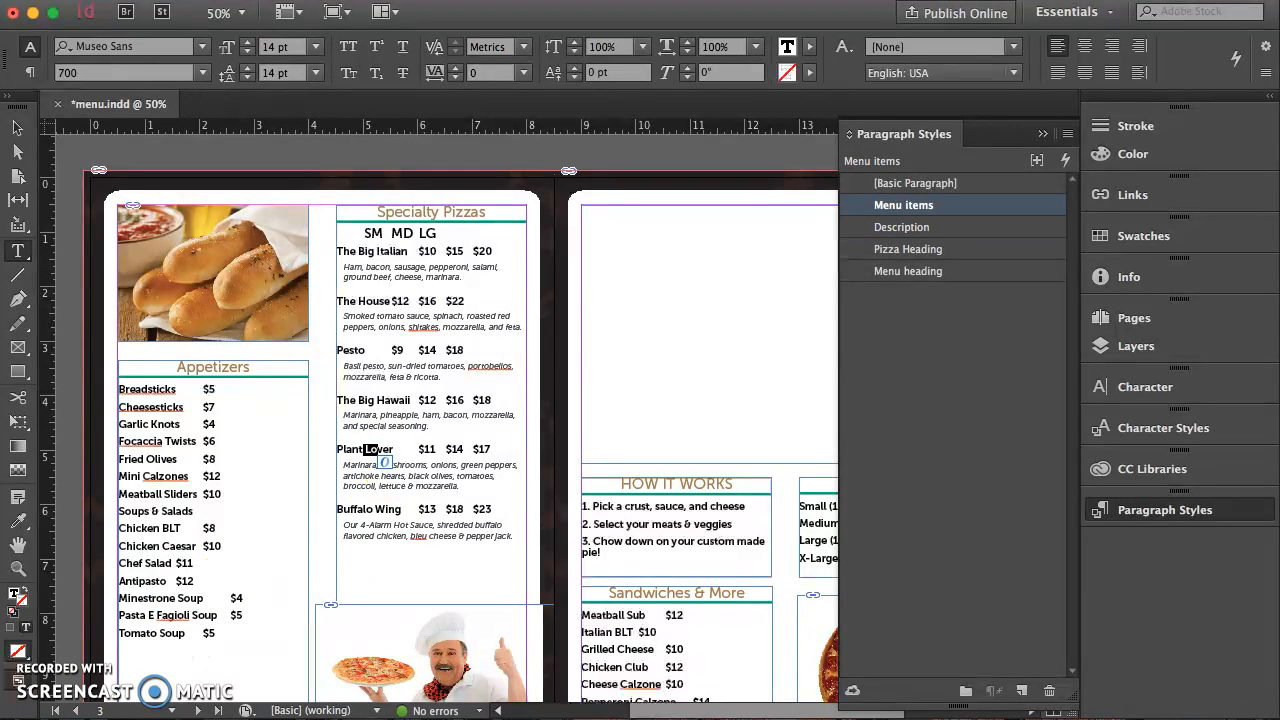
Select the wine and beverages text frame beside the wine bottle on page 4.
{"action": "scroll", "coordinate": [556, 524], "scroll_direction": "down", "scroll_amount": 15}
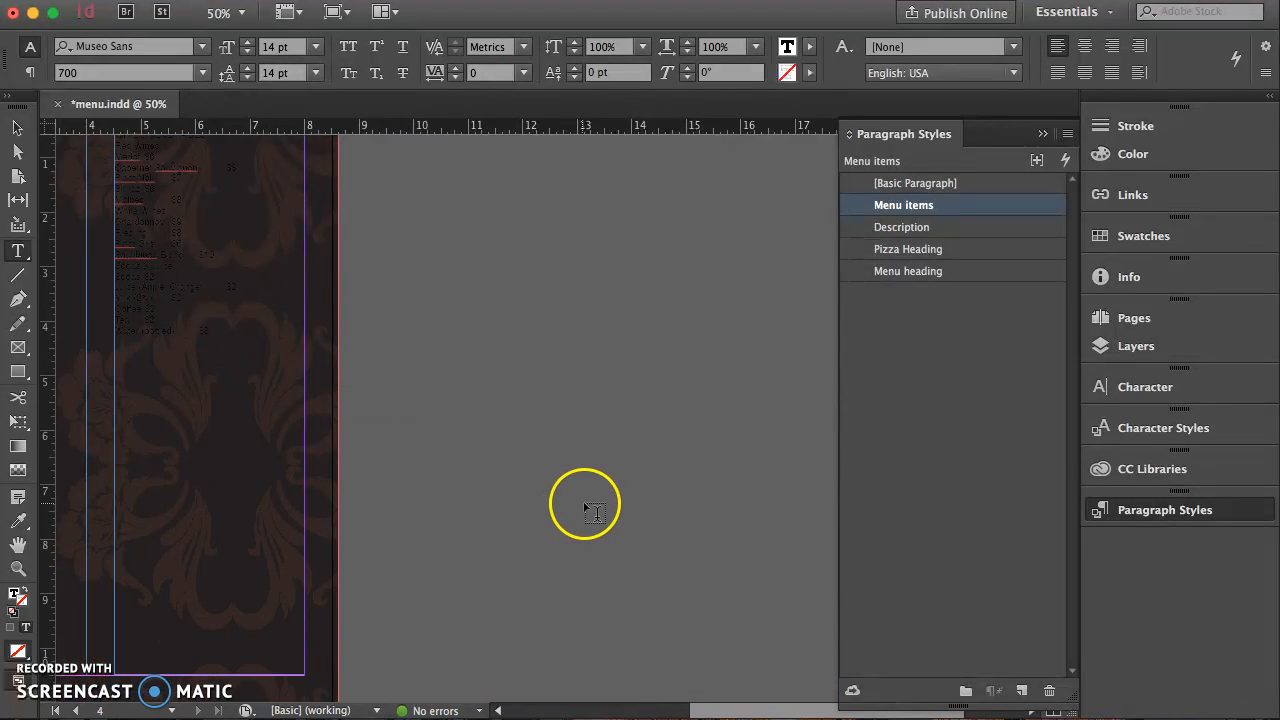
{"action": "scroll", "coordinate": [590, 512], "scroll_direction": "left", "scroll_amount": 5}
{"action": "scroll", "coordinate": [546, 489], "scroll_direction": "up", "scroll_amount": 5}
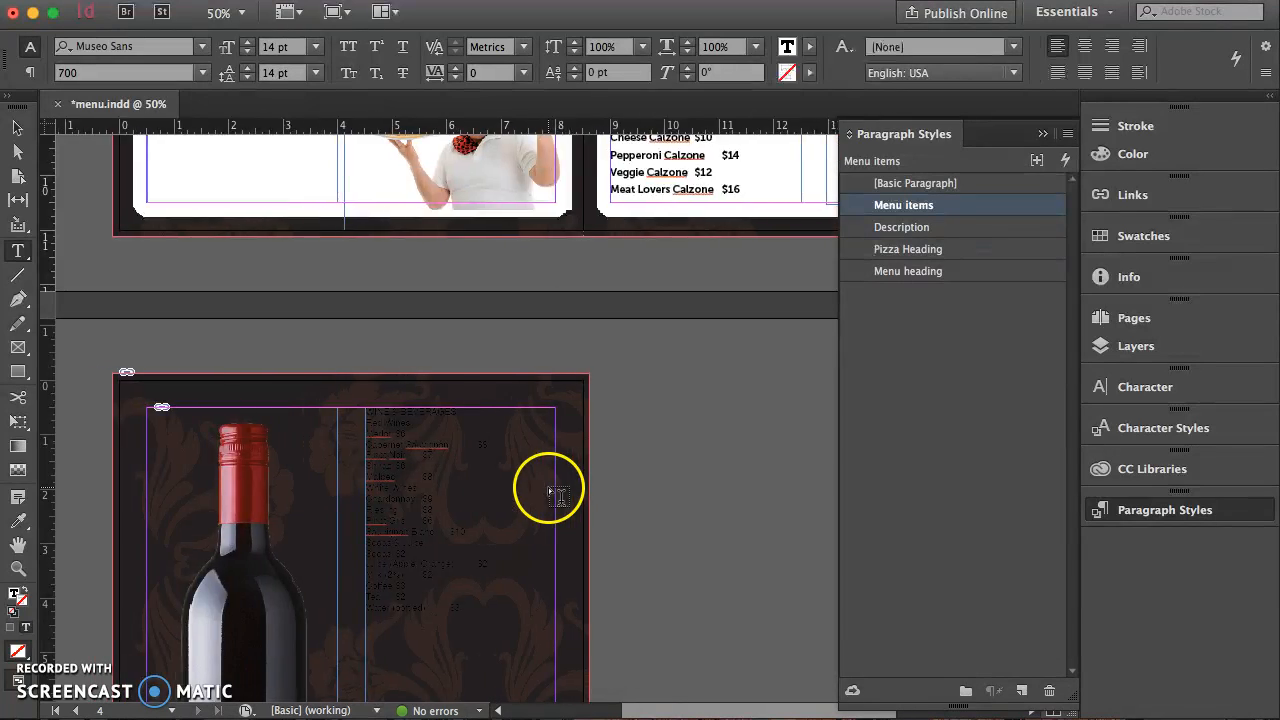
{"action": "scroll", "coordinate": [556, 490], "scroll_direction": "left", "scroll_amount": 2}
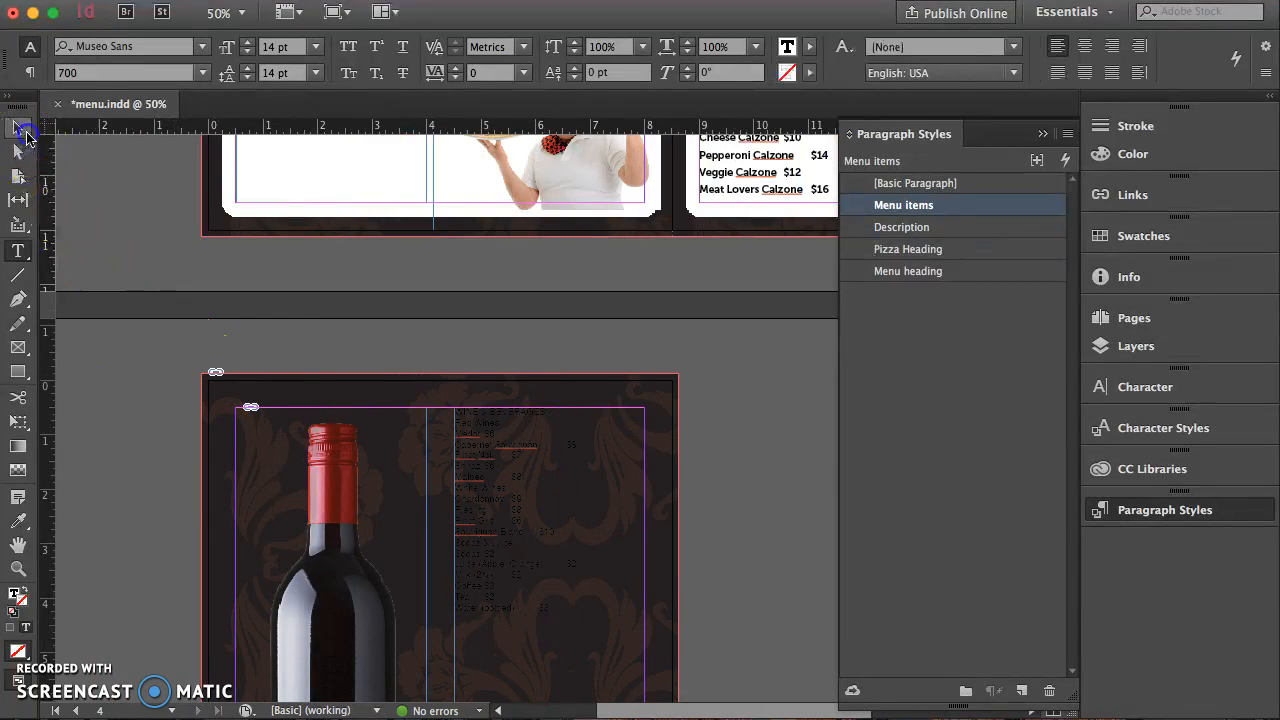
{"action": "left_click", "coordinate": [24, 133]}
{"action": "left_click", "coordinate": [505, 452]}
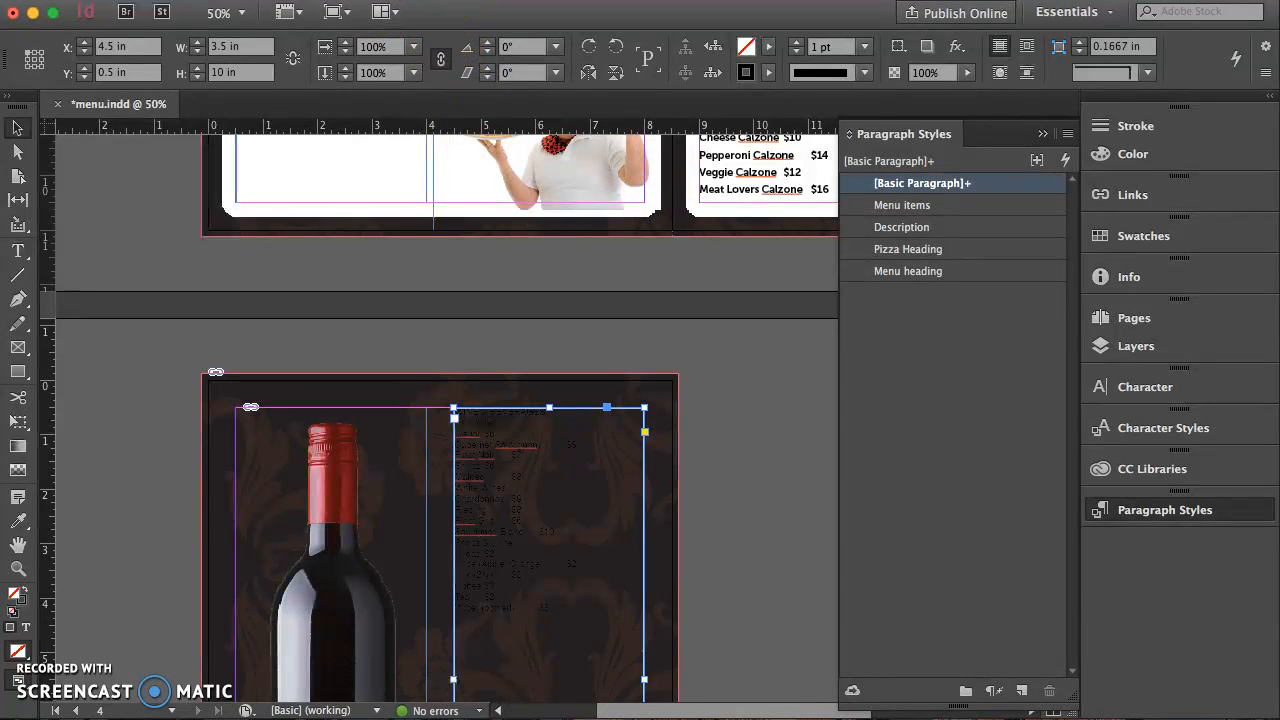
{"action": "left_click", "coordinate": [355, 0]}
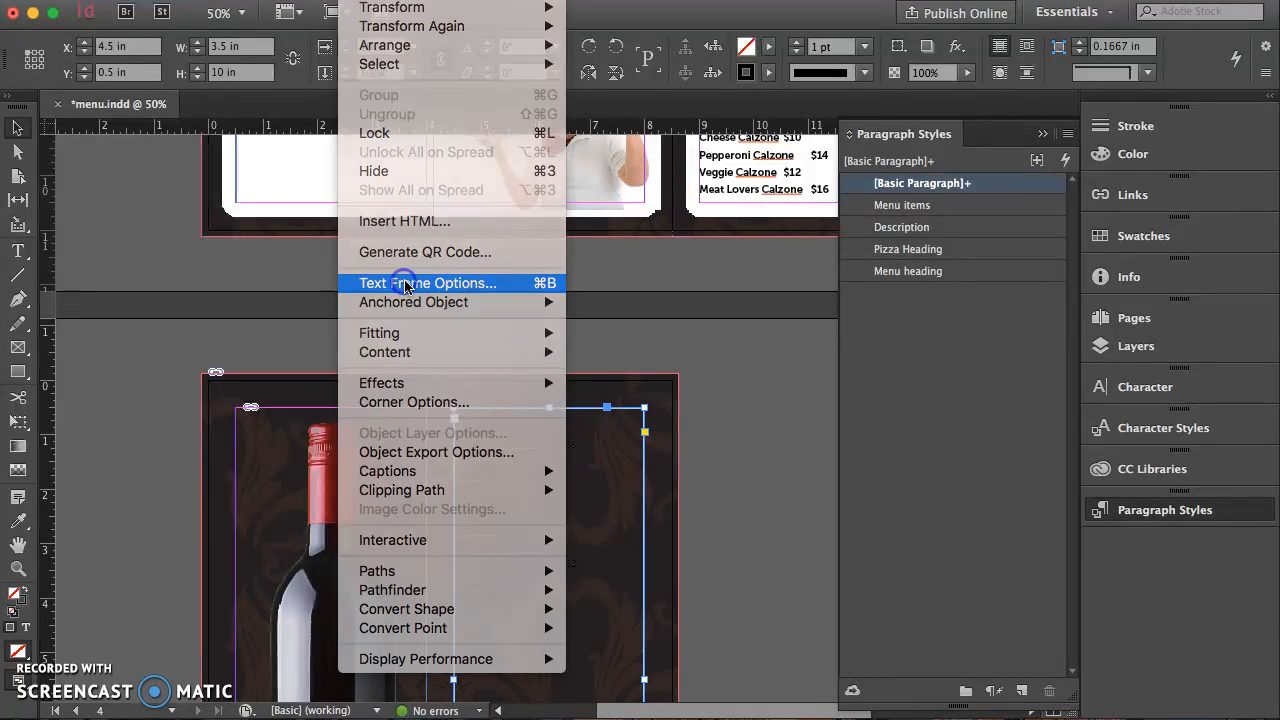
{"action": "left_click", "coordinate": [403, 280]}
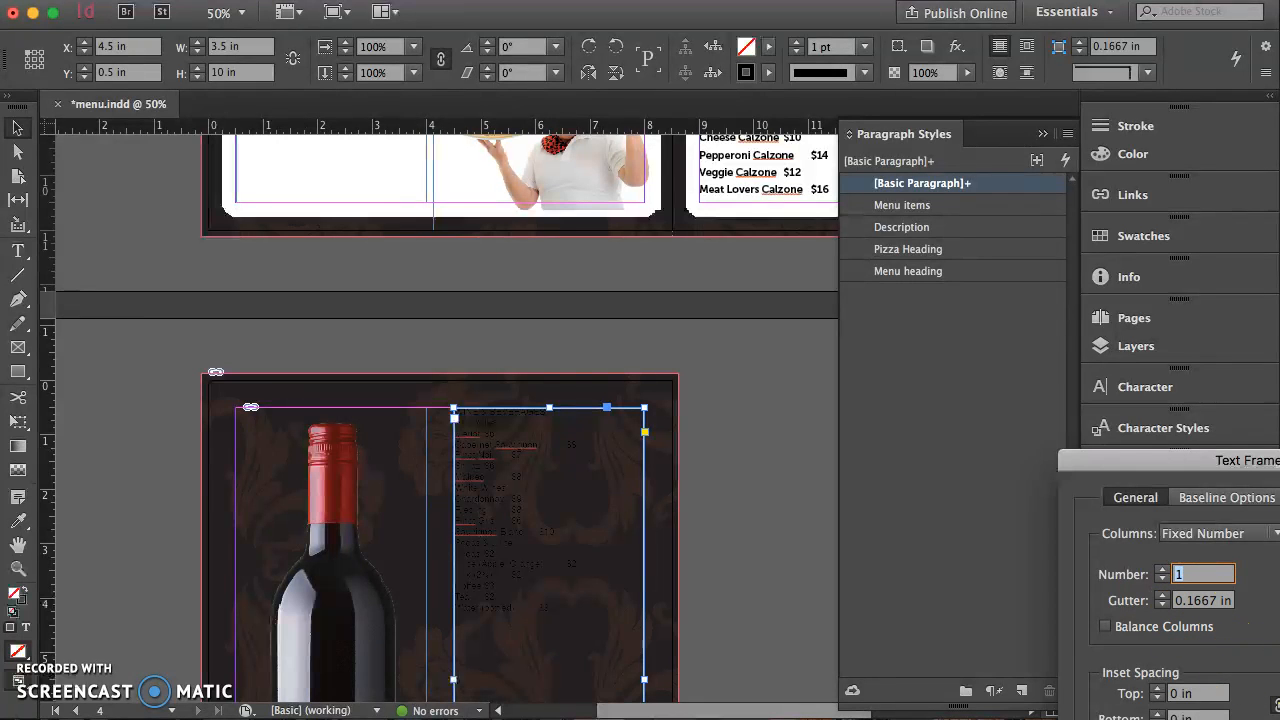
{"action": "left_click", "coordinate": [1279, 719]}
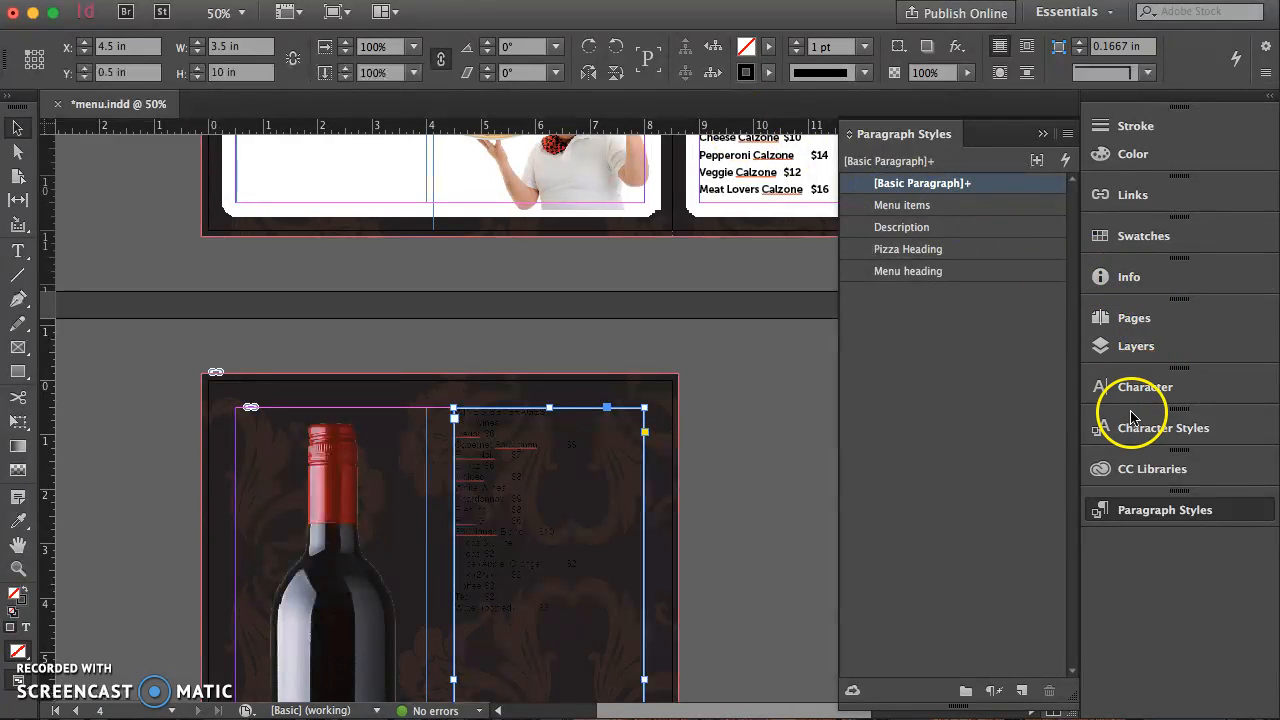
Fill the wine and beverages text frame with the Paper swatch.
{"action": "left_click", "coordinate": [1143, 238]}
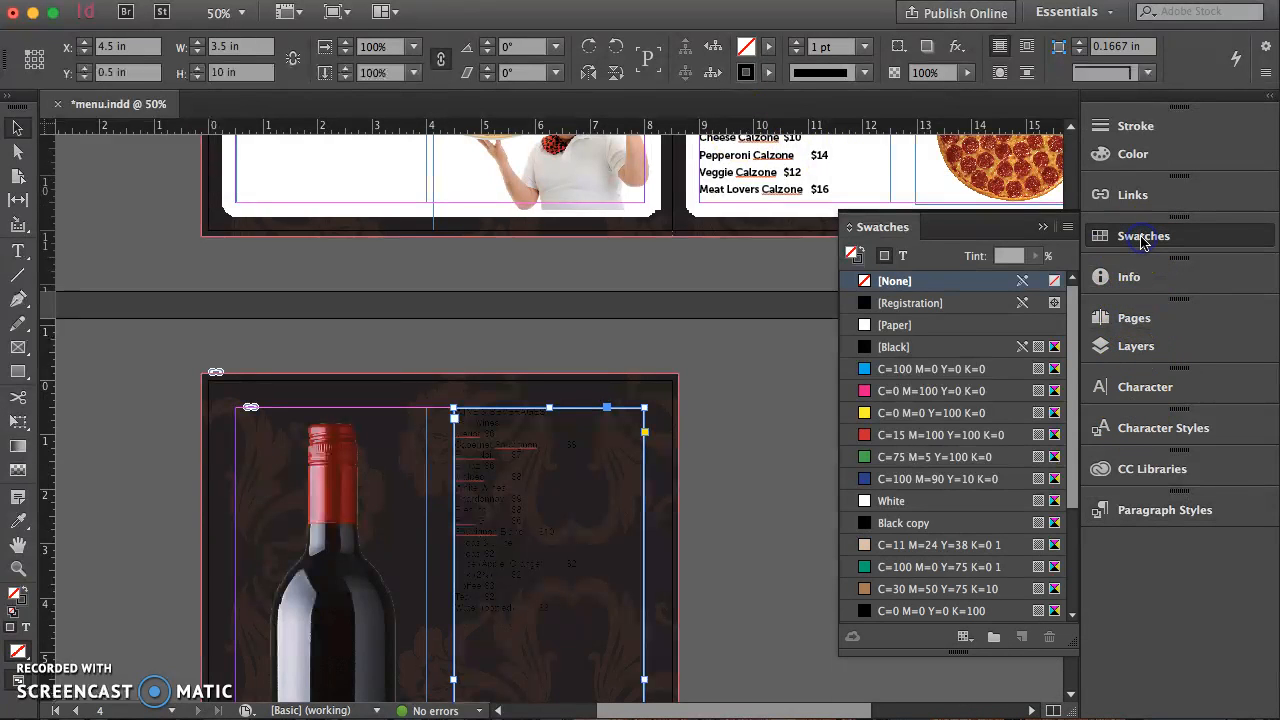
{"action": "left_click", "coordinate": [903, 326]}
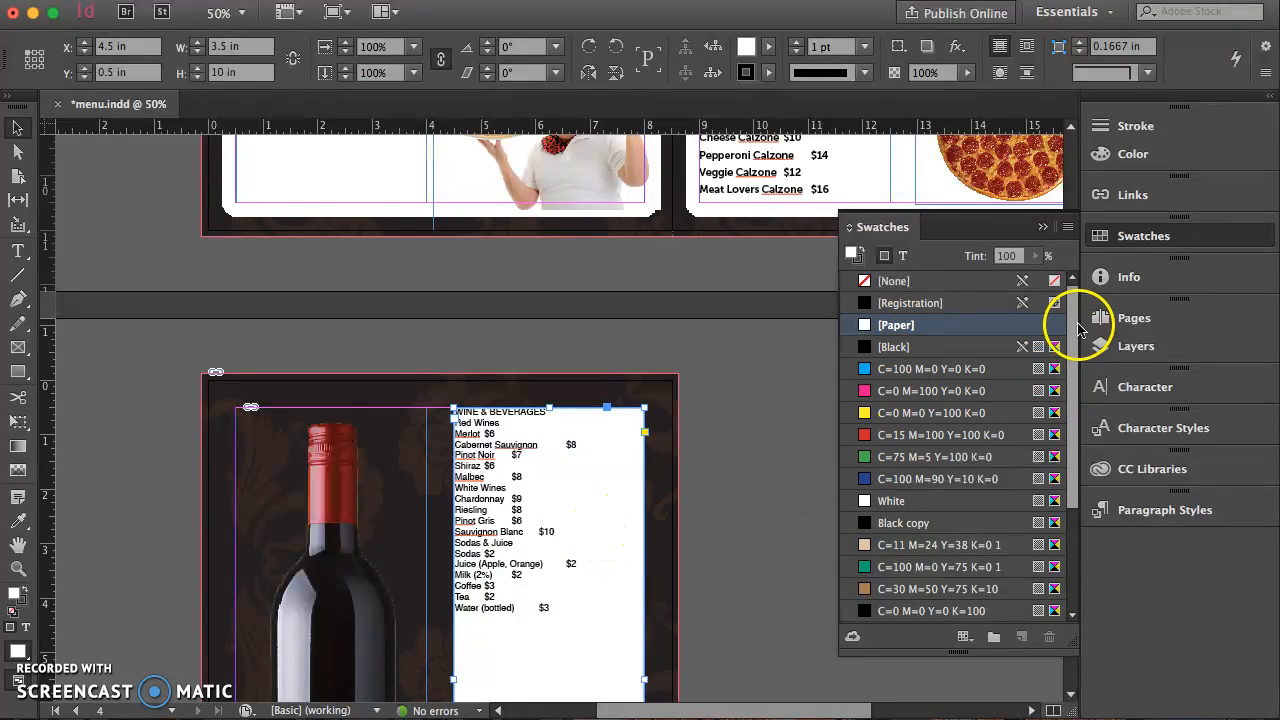
Set the inset spacing of the wine and beverages text frame to 0.25 in on all four sides, with the preview turned on.
{"action": "left_click", "coordinate": [383, 3]}
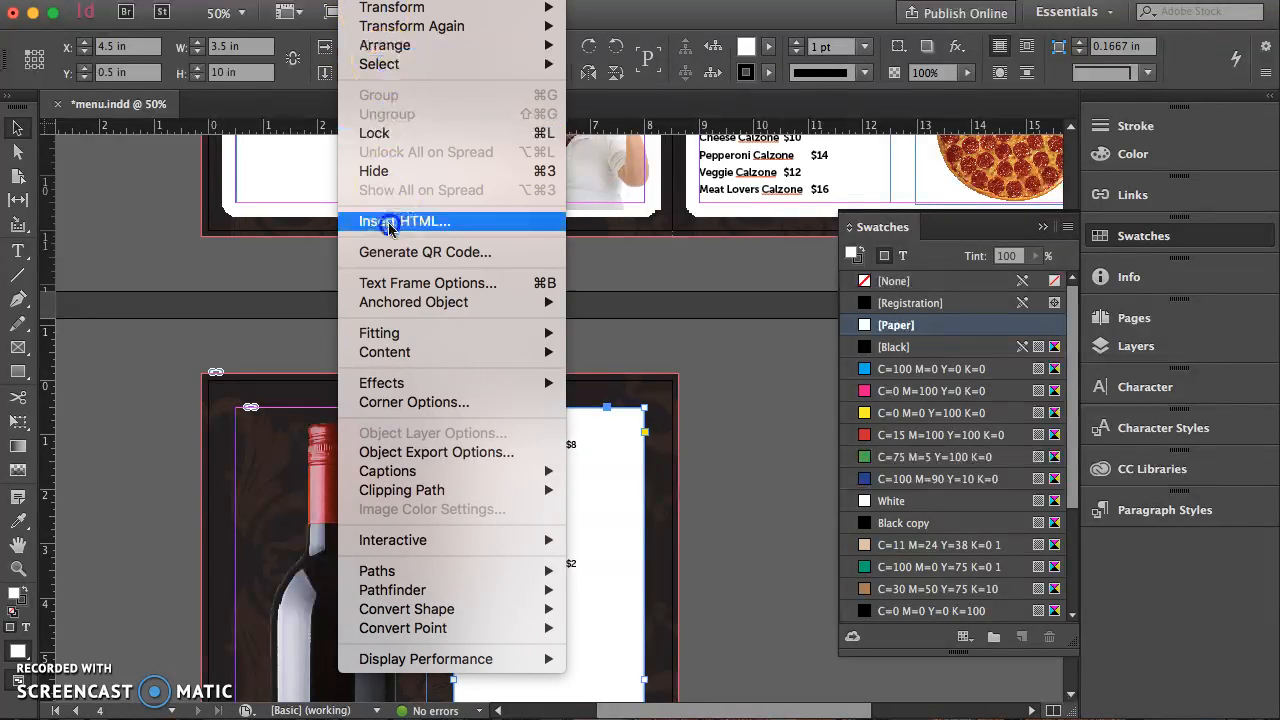
{"action": "left_click", "coordinate": [400, 283]}
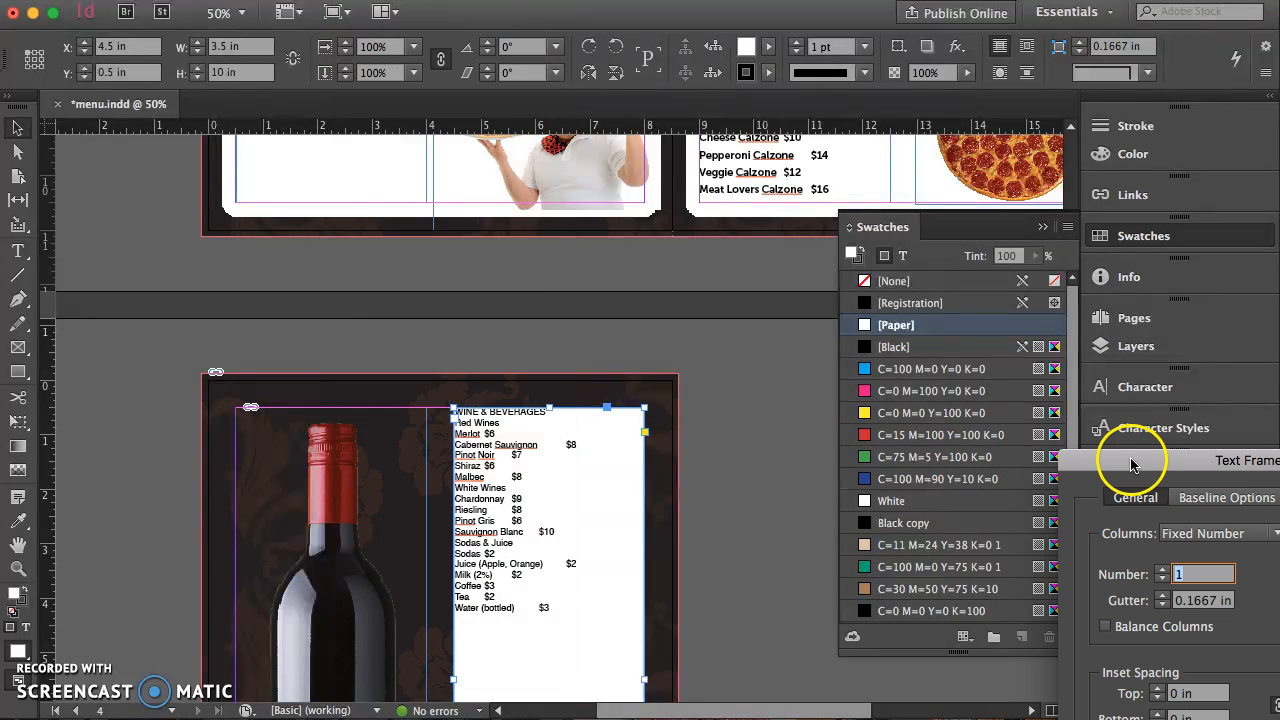
{"action": "left_click_drag", "start_coordinate": [1083, 460], "coordinate": [715, 212]}
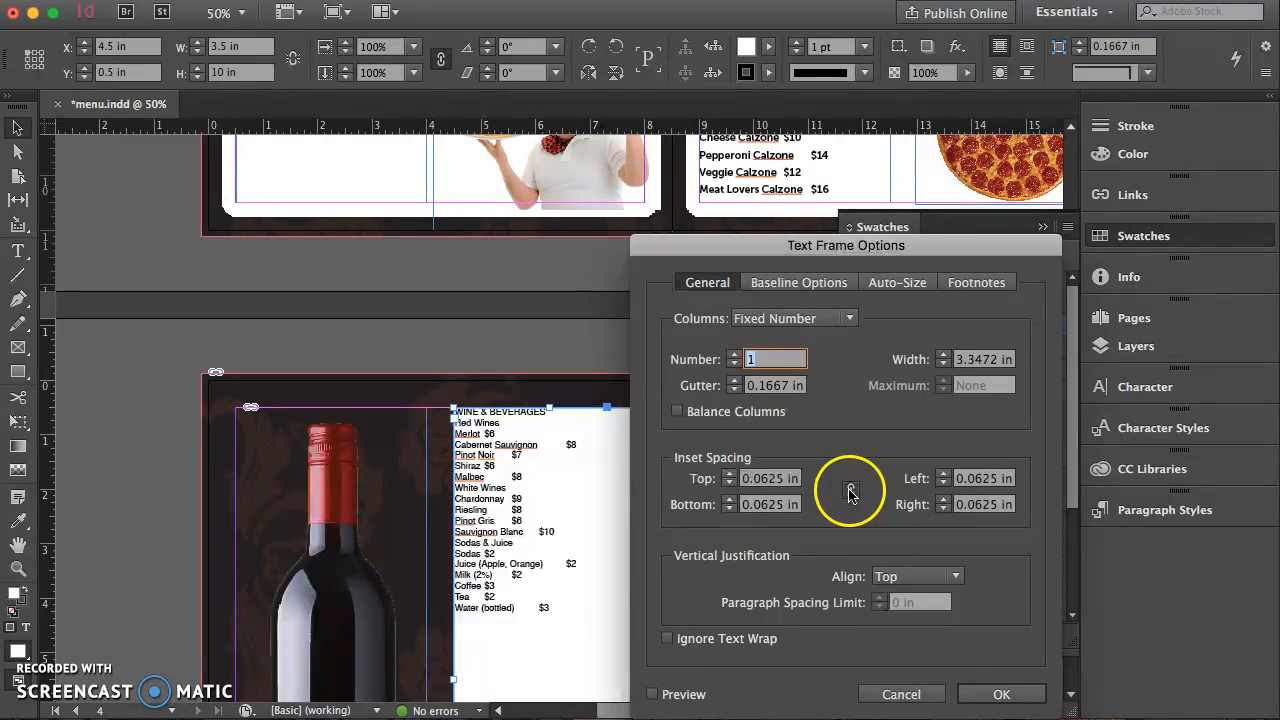
{"action": "left_click", "coordinate": [730, 475]}
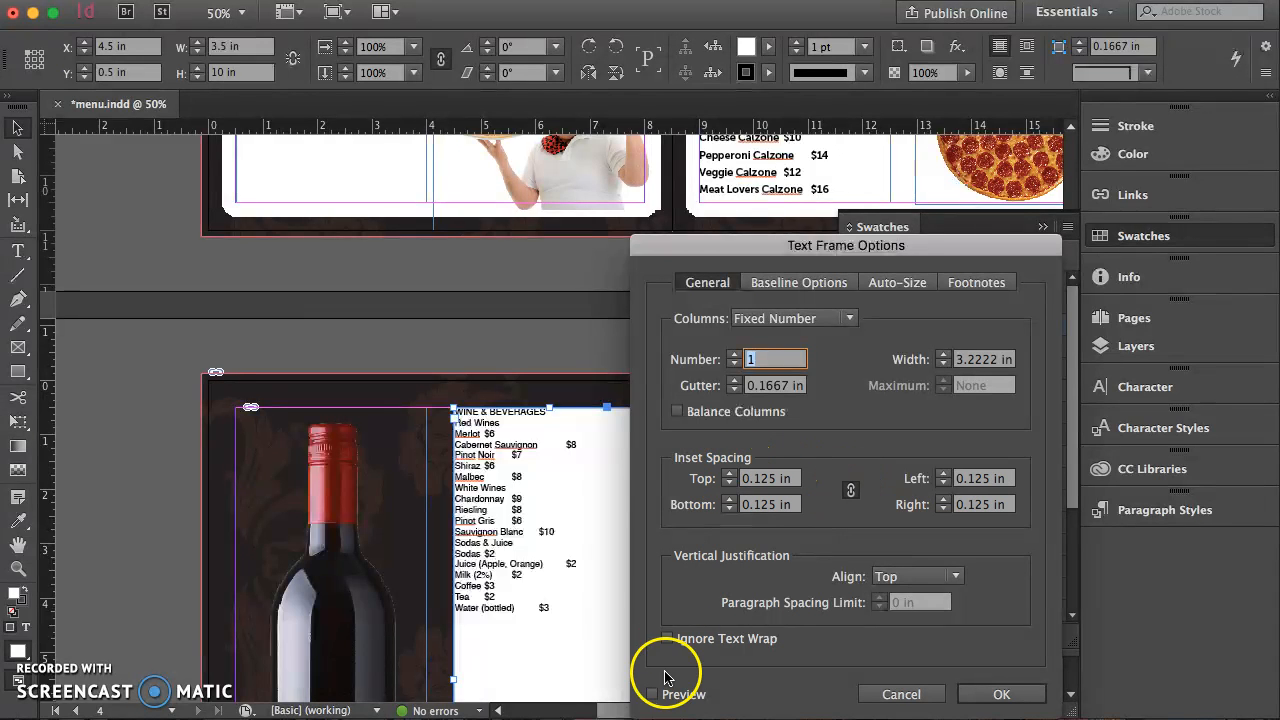
{"action": "left_click", "coordinate": [653, 694]}
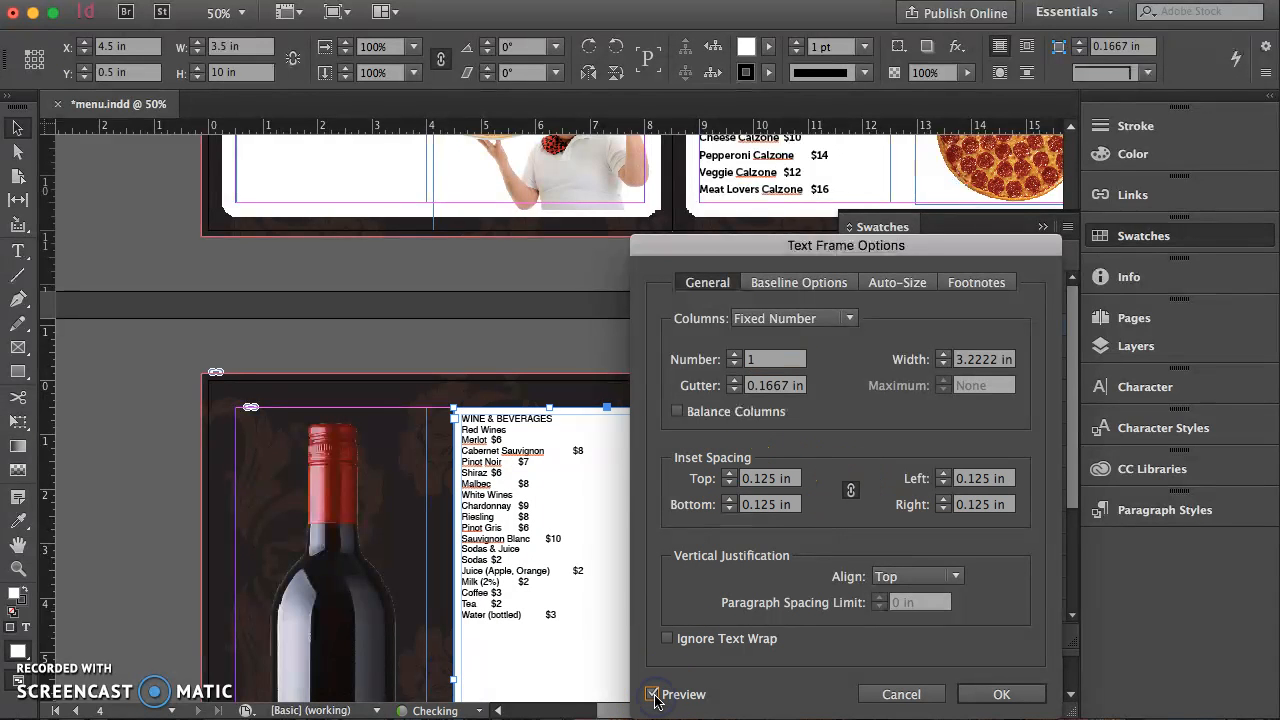
{"action": "left_click", "coordinate": [729, 475]}
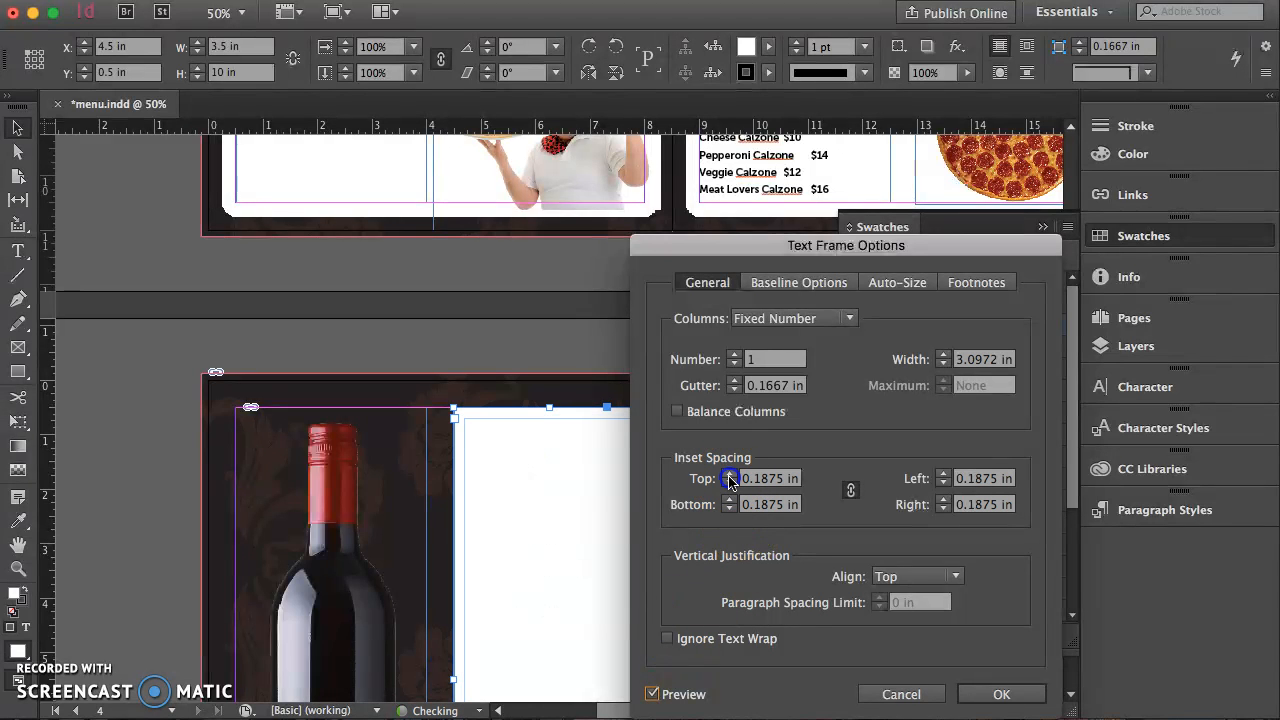
{"action": "left_click", "coordinate": [729, 475]}
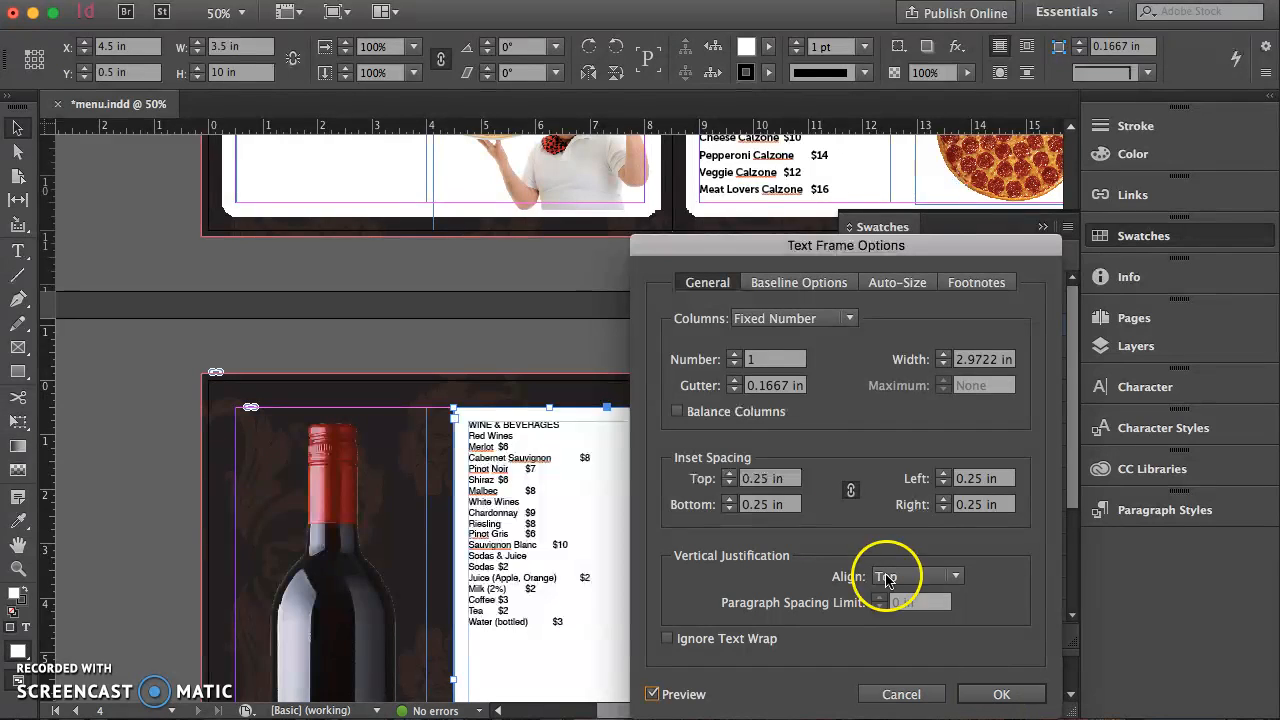
{"action": "left_click", "coordinate": [997, 695]}
Apply the Menu heading paragraph style to the WINE & BEVERAGES title.
{"action": "left_click", "coordinate": [18, 256]}
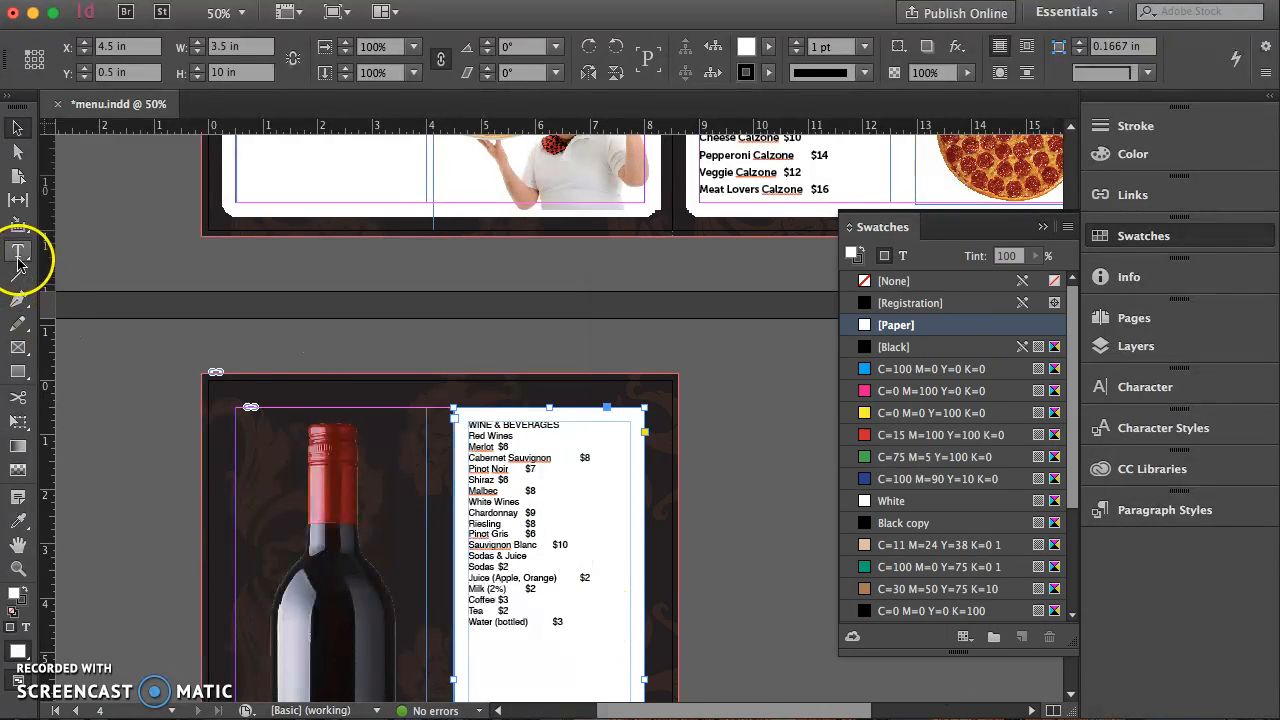
{"action": "left_click_drag", "start_coordinate": [563, 426], "coordinate": [443, 403]}
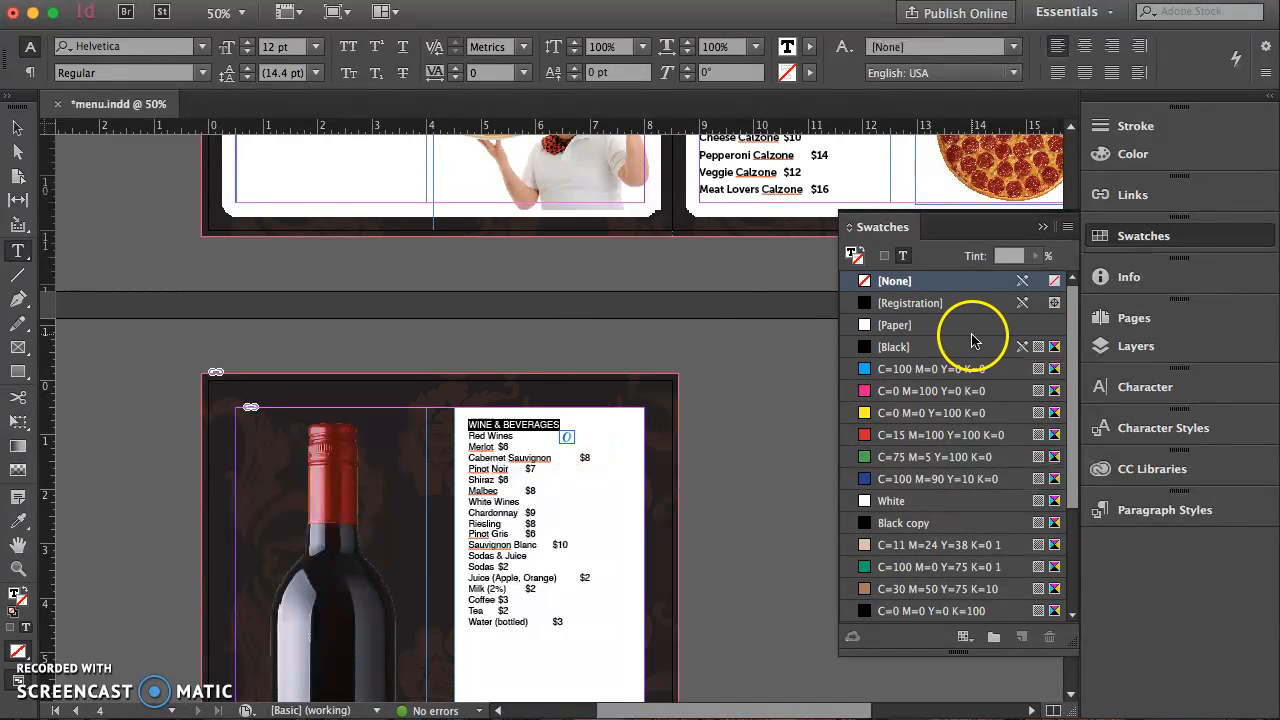
{"action": "left_click", "coordinate": [1148, 510]}
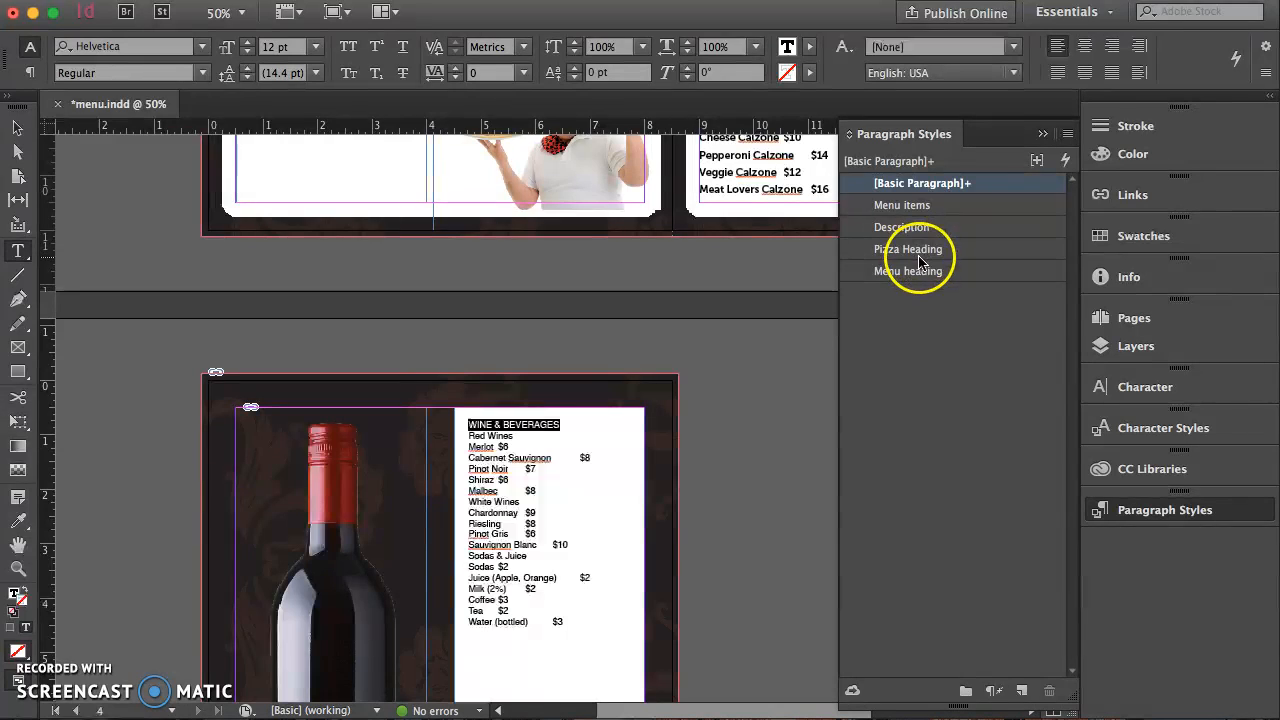
{"action": "left_click", "coordinate": [910, 271]}
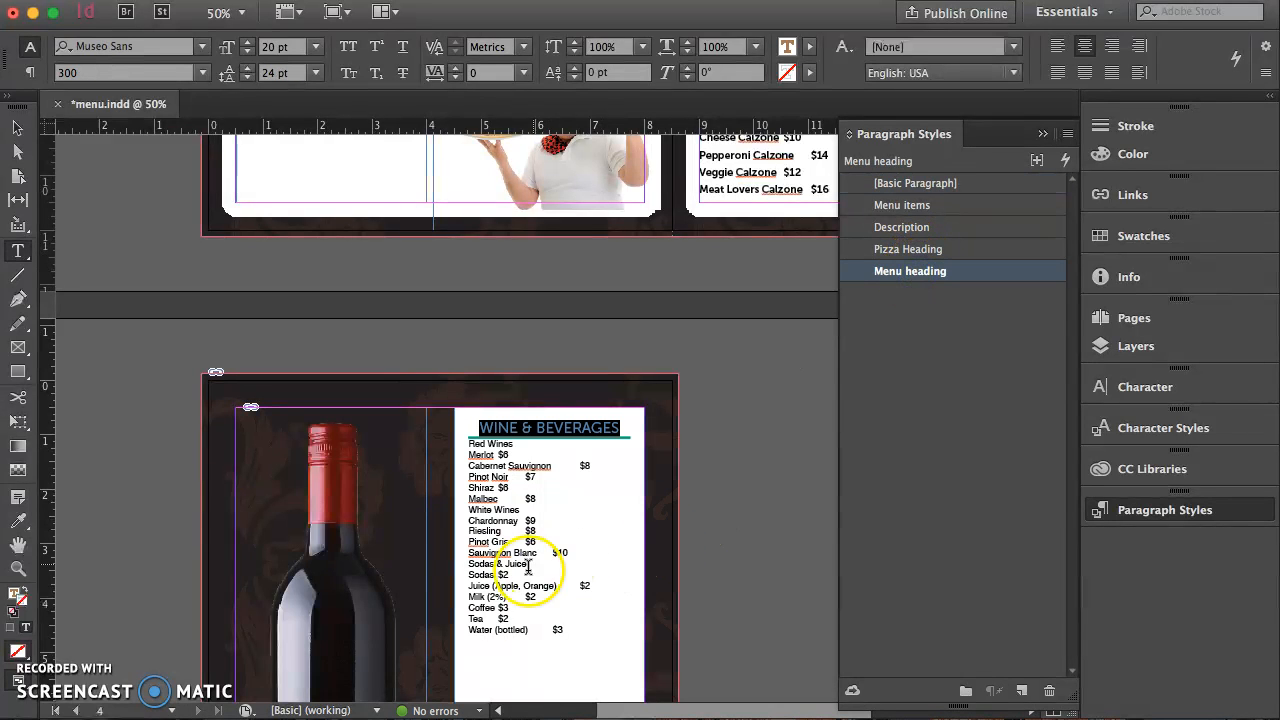
Apply the Menu items paragraph style to all lines from Red Wines to Water (bottled).
{"action": "left_click_drag", "start_coordinate": [571, 623], "coordinate": [444, 442]}
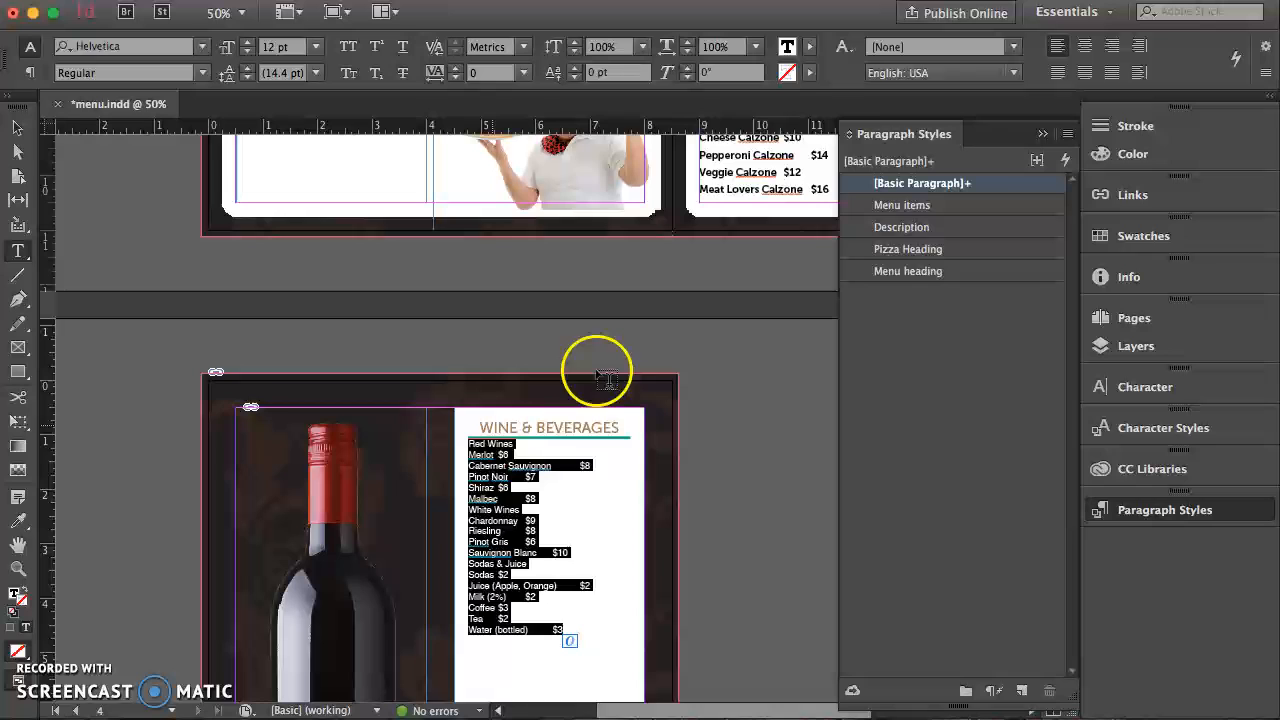
{"action": "left_click", "coordinate": [915, 205]}
{"action": "scroll", "coordinate": [608, 495], "scroll_direction": "down", "scroll_amount": 2}
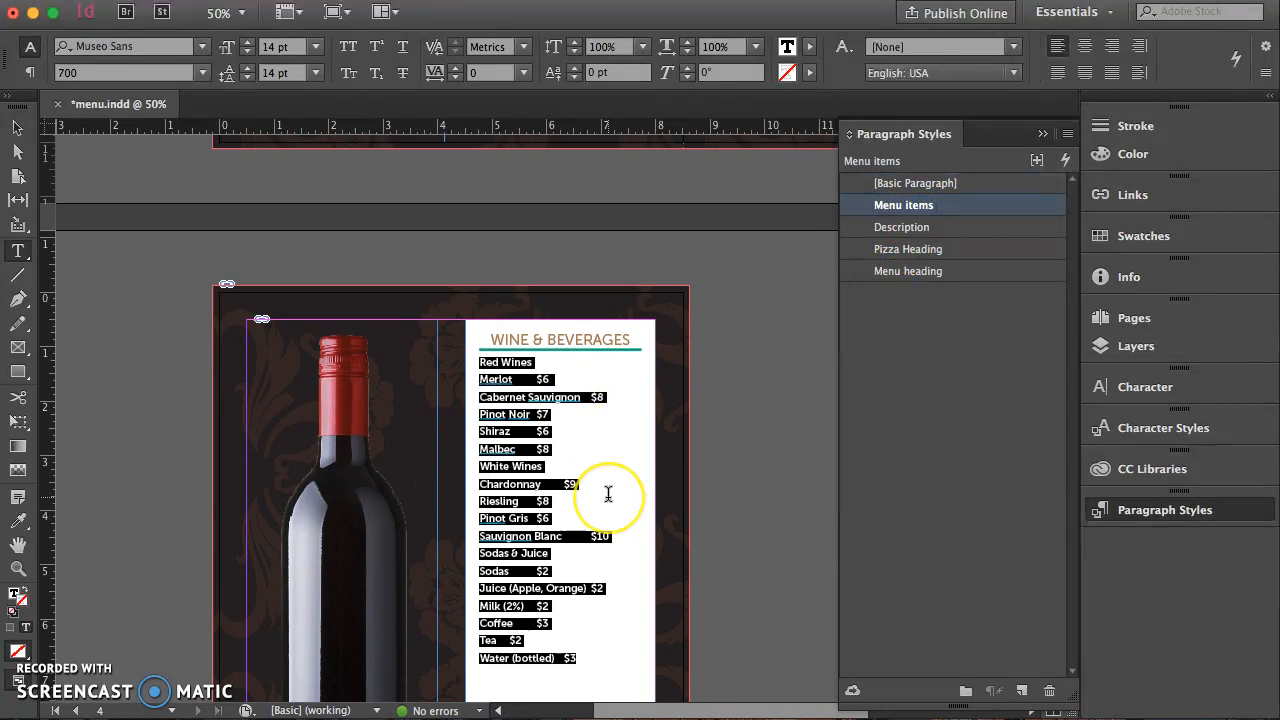
{"action": "scroll", "coordinate": [608, 495], "scroll_direction": "down", "scroll_amount": 5}
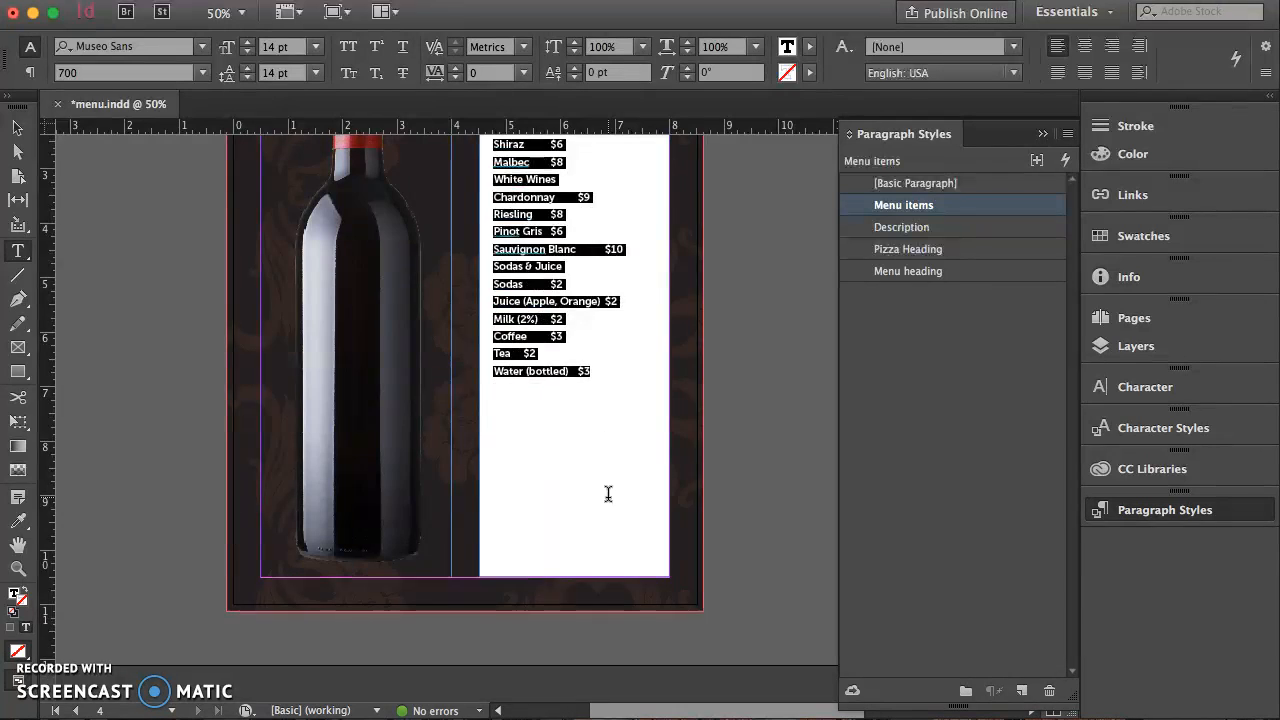
{"action": "scroll", "coordinate": [608, 494], "scroll_direction": "up", "scroll_amount": 2}
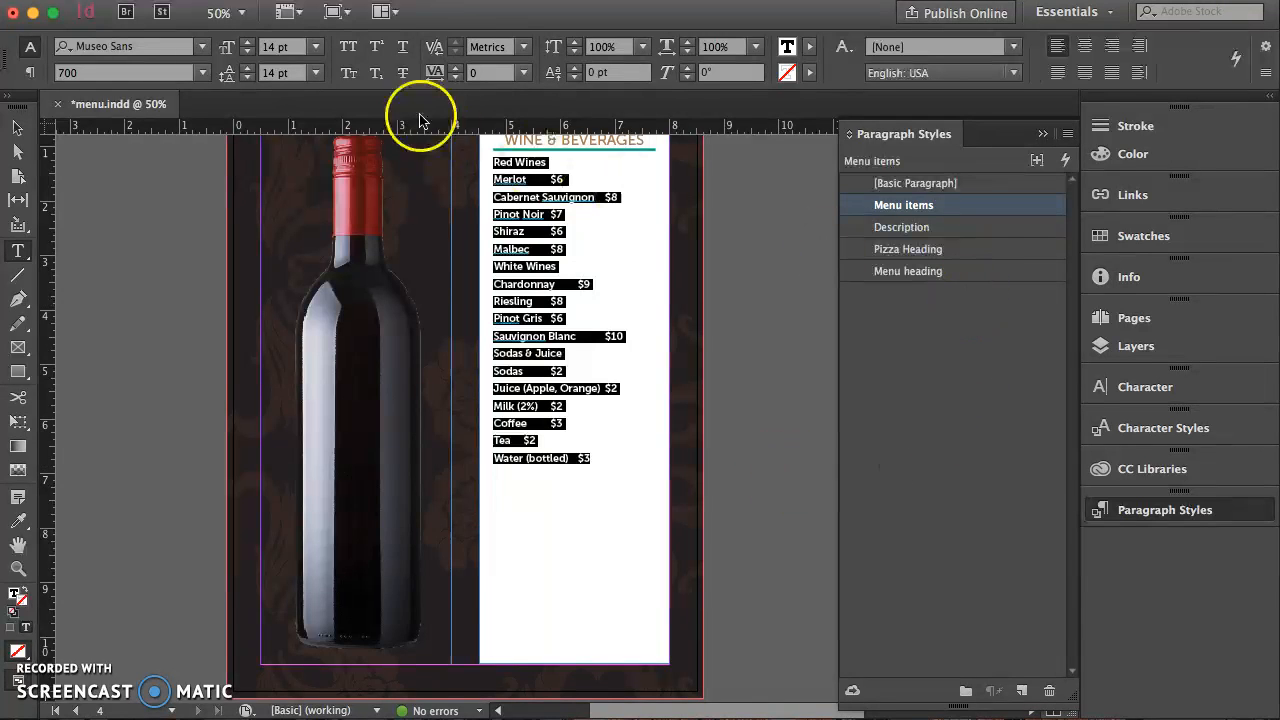
Review the column type choices and other general text frame options of the wine and beverages frame.
{"action": "left_click", "coordinate": [390, 0]}
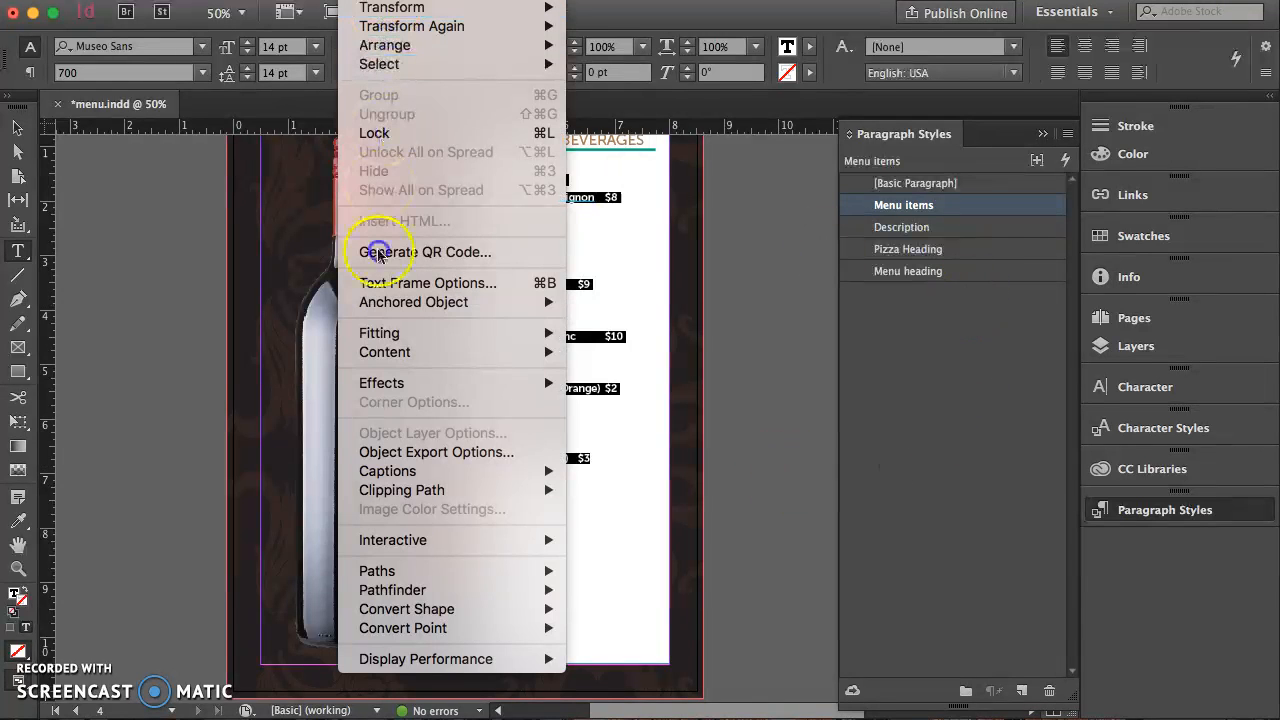
{"action": "mouse_move", "coordinate": [381, 354]}
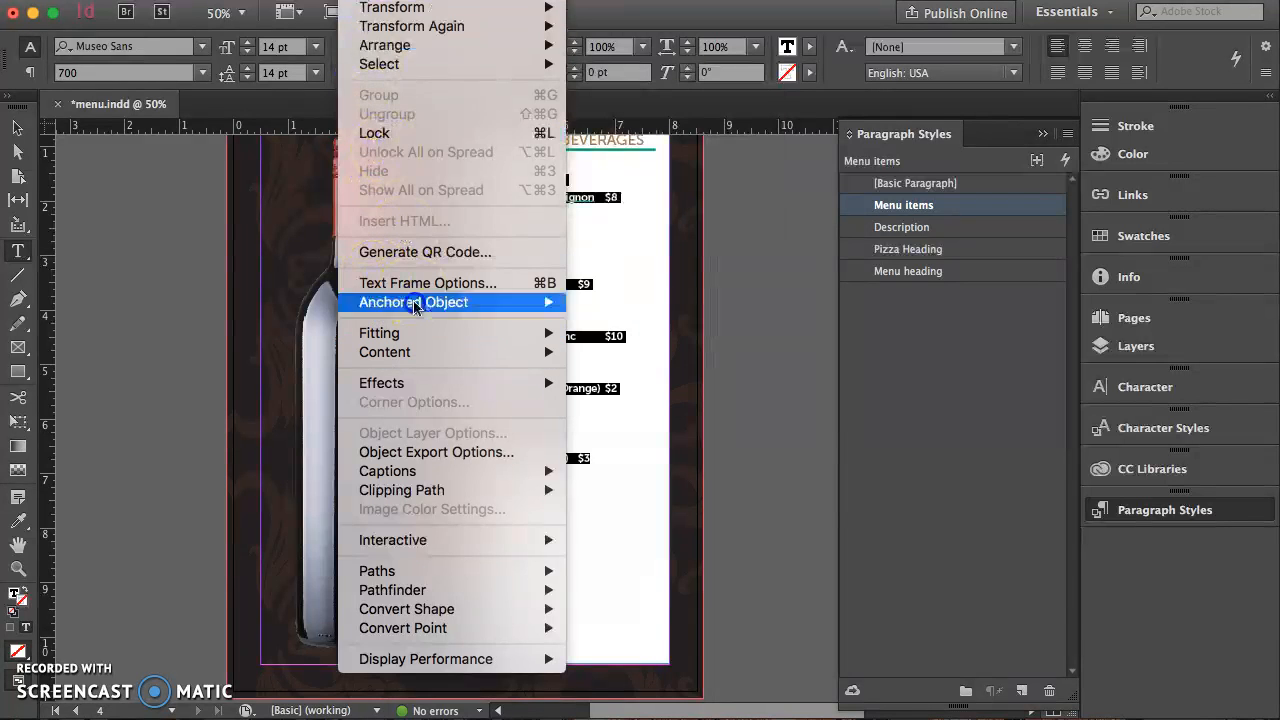
{"action": "left_click", "coordinate": [470, 283]}
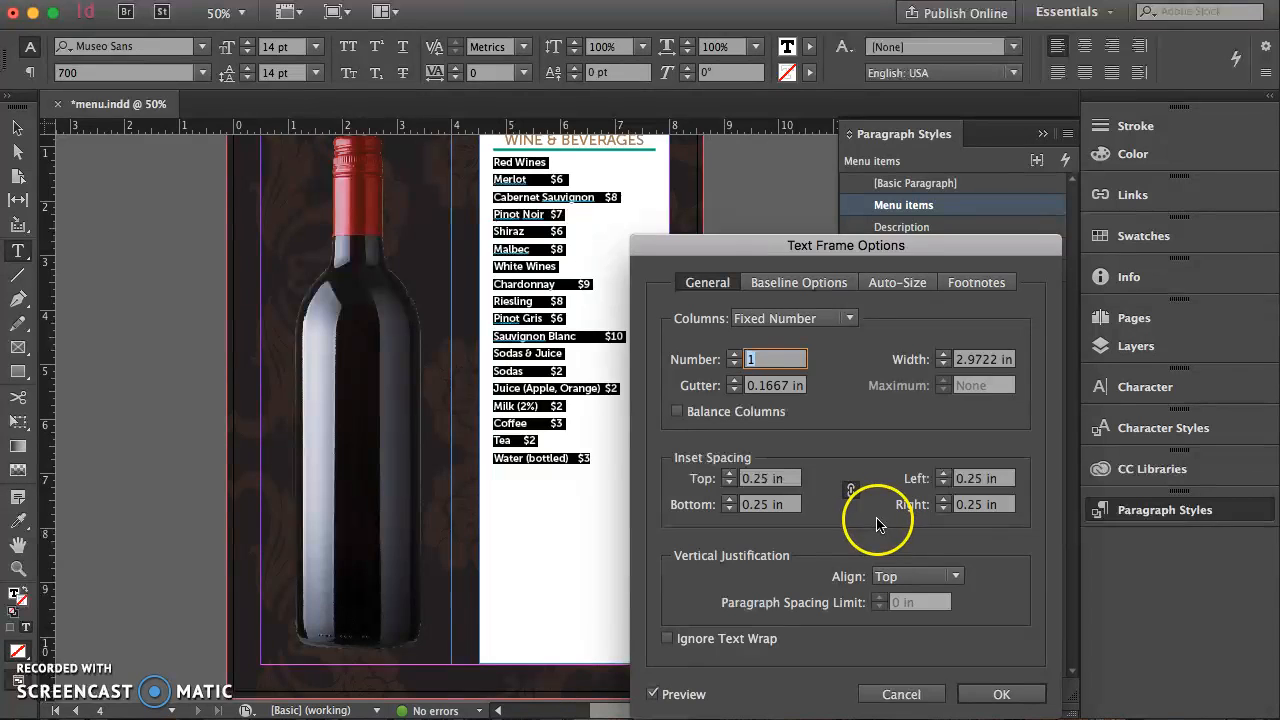
{"action": "left_click", "coordinate": [808, 320]}
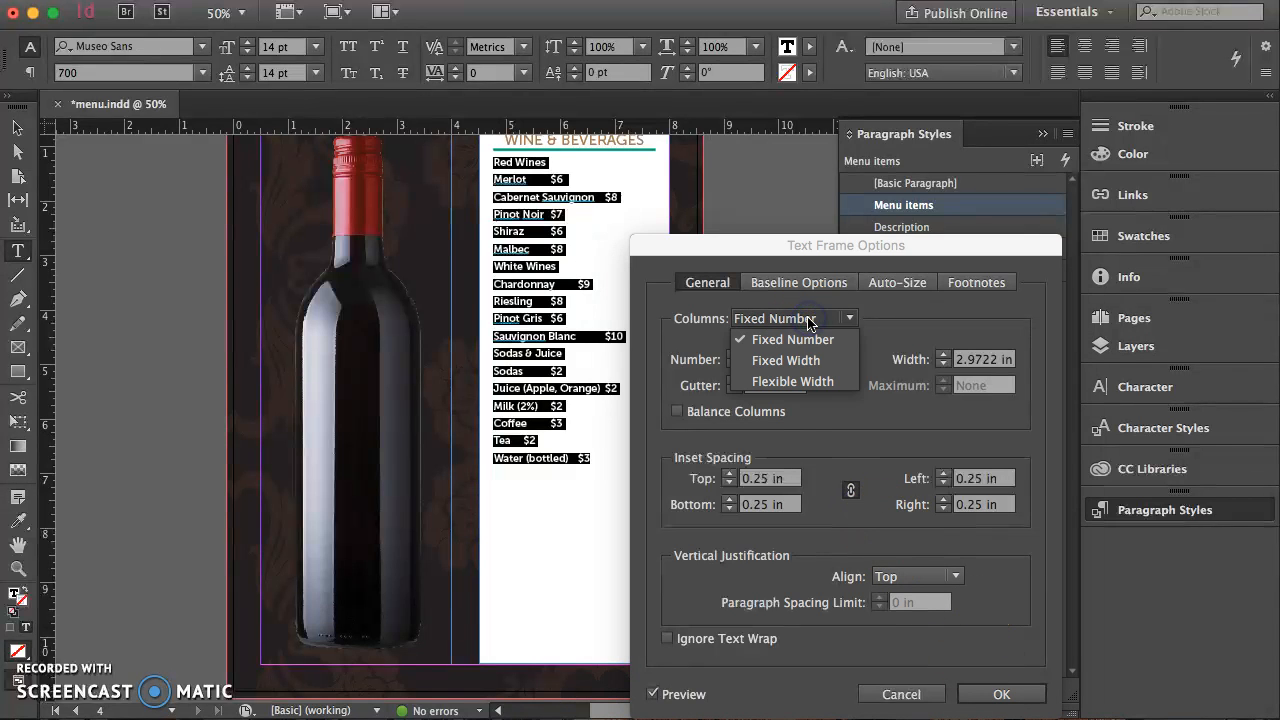
{"action": "left_click", "coordinate": [806, 320]}
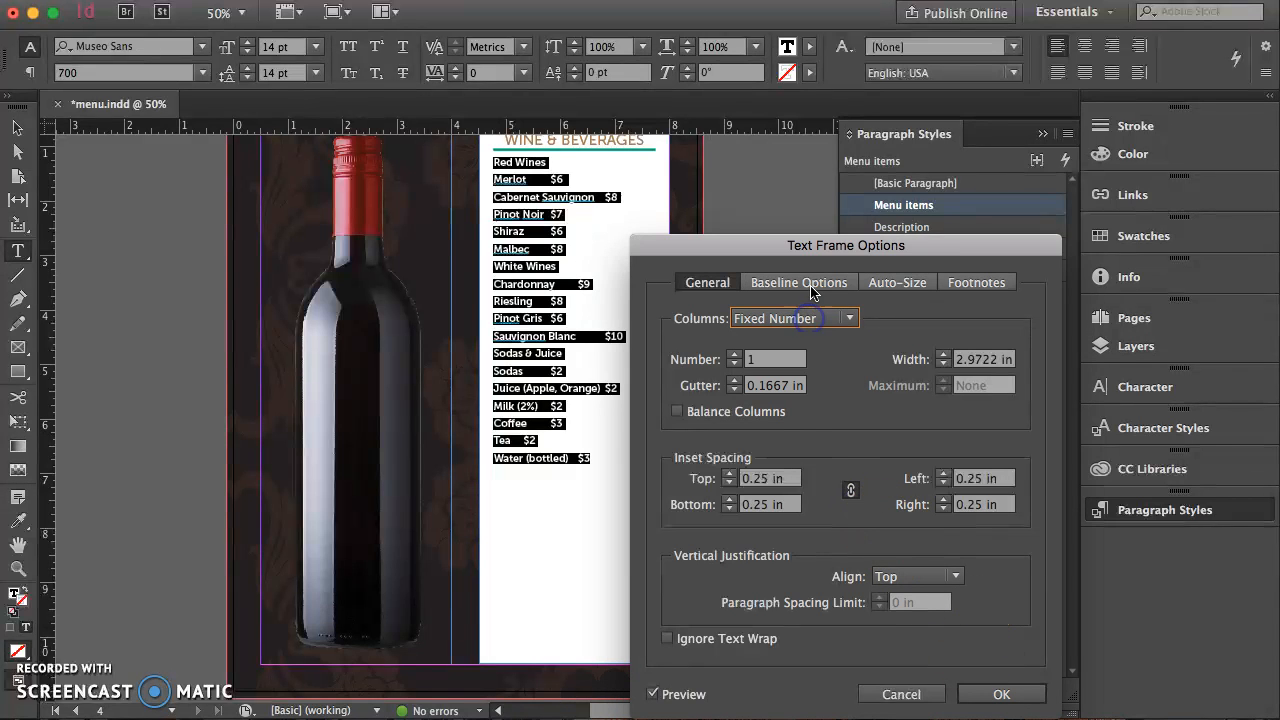
{"action": "left_click", "coordinate": [1004, 694]}
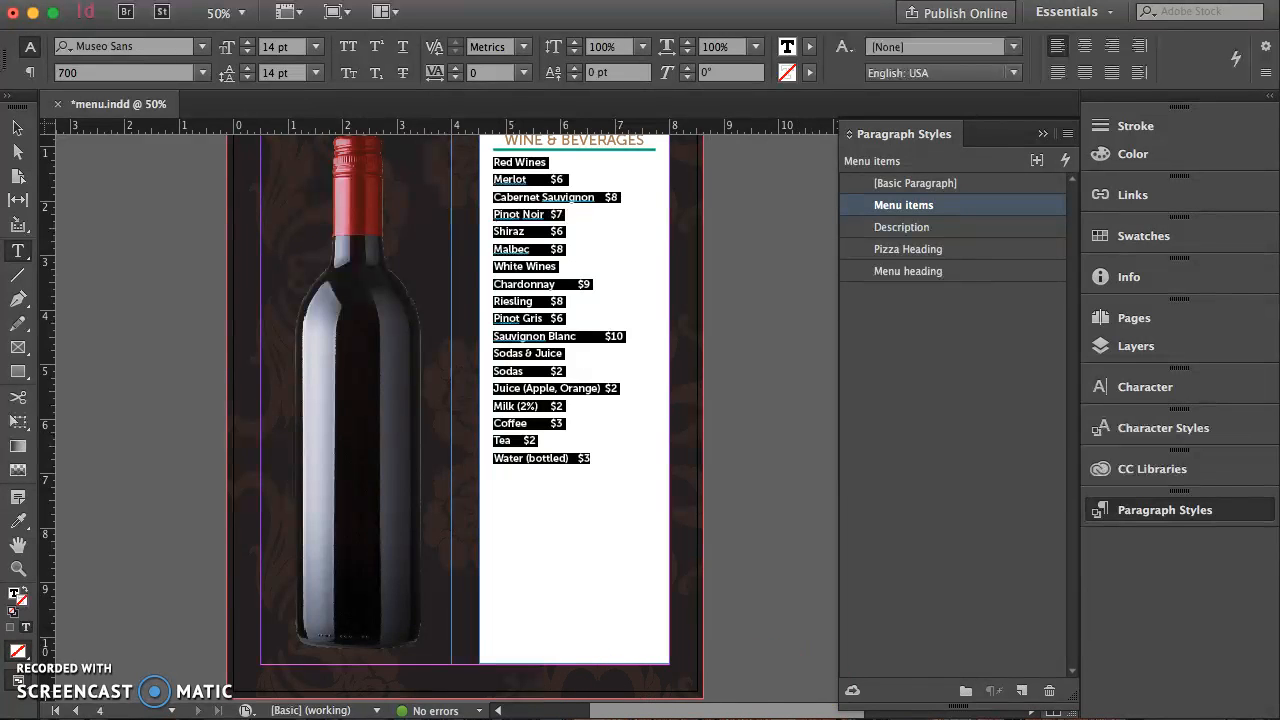